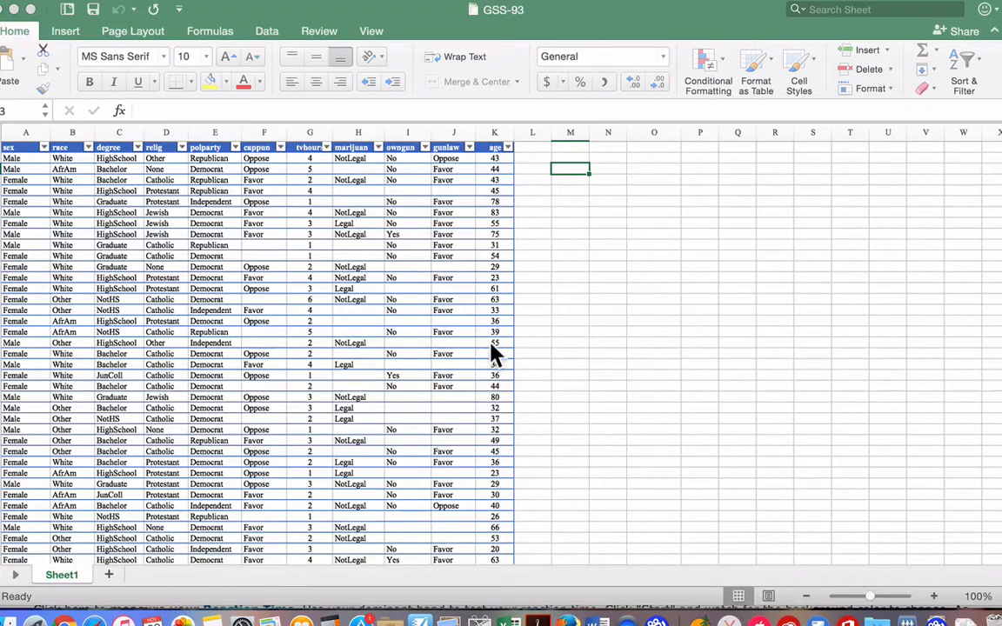
- Calculate the minimum of the table's age column with the MIN function in cell M3
scroll(490, 345, "down", 6)
scroll(490, 345, "up", 6)
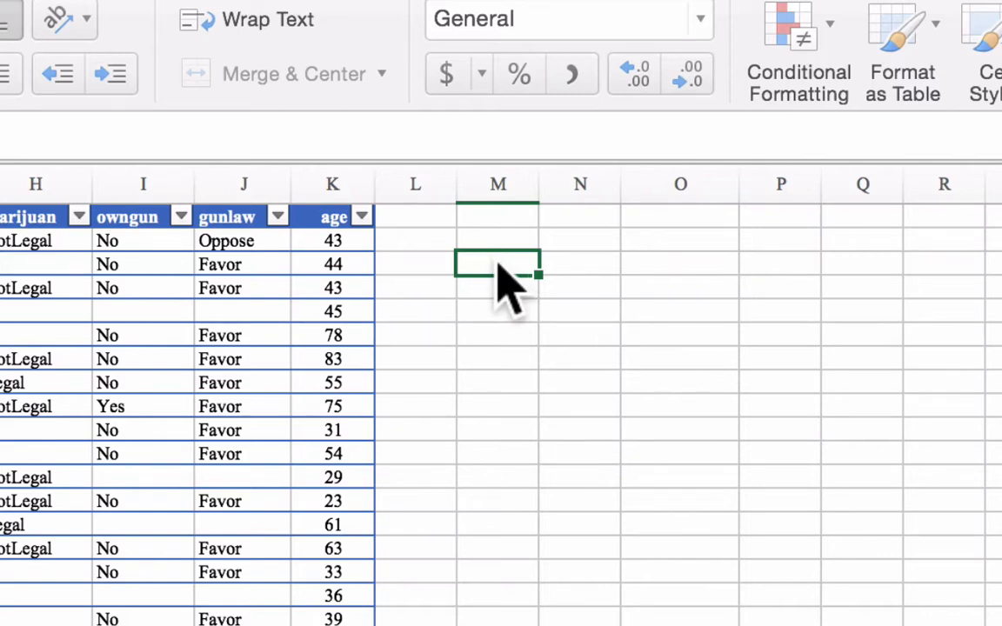
double_click(501, 263)
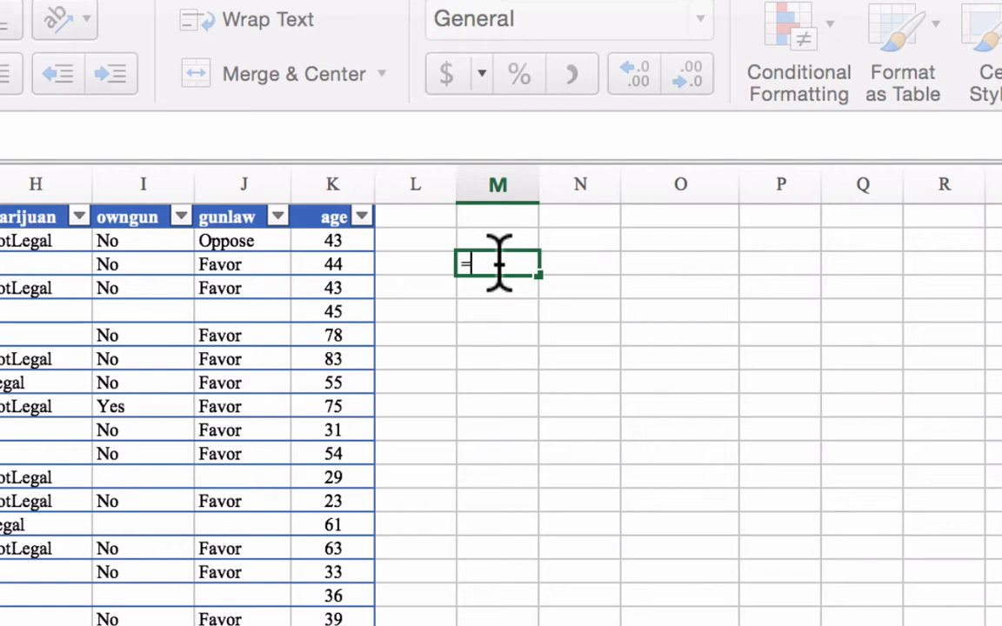
type("M")
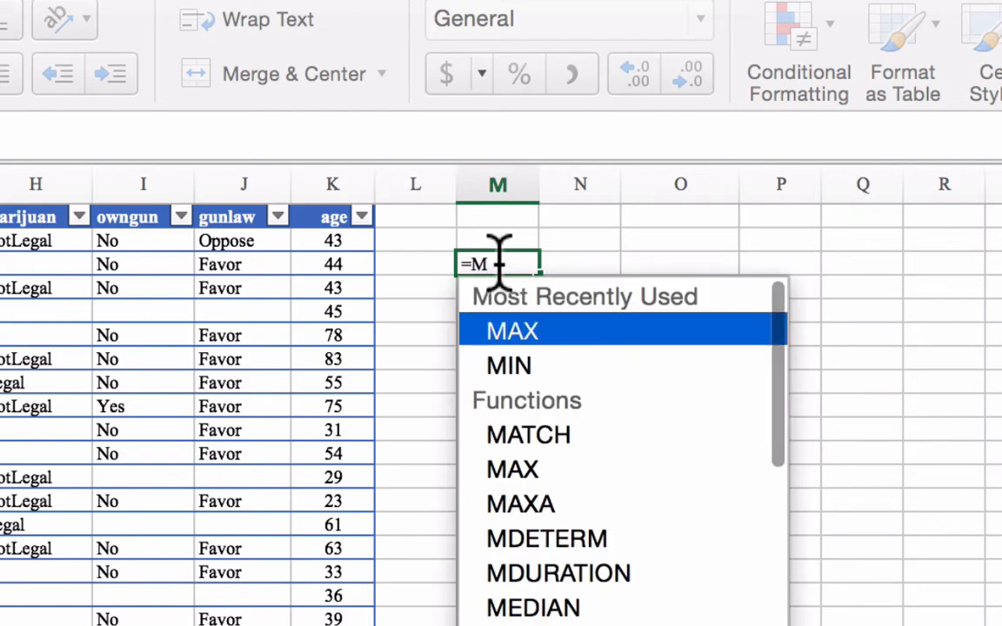
double_click(502, 366)
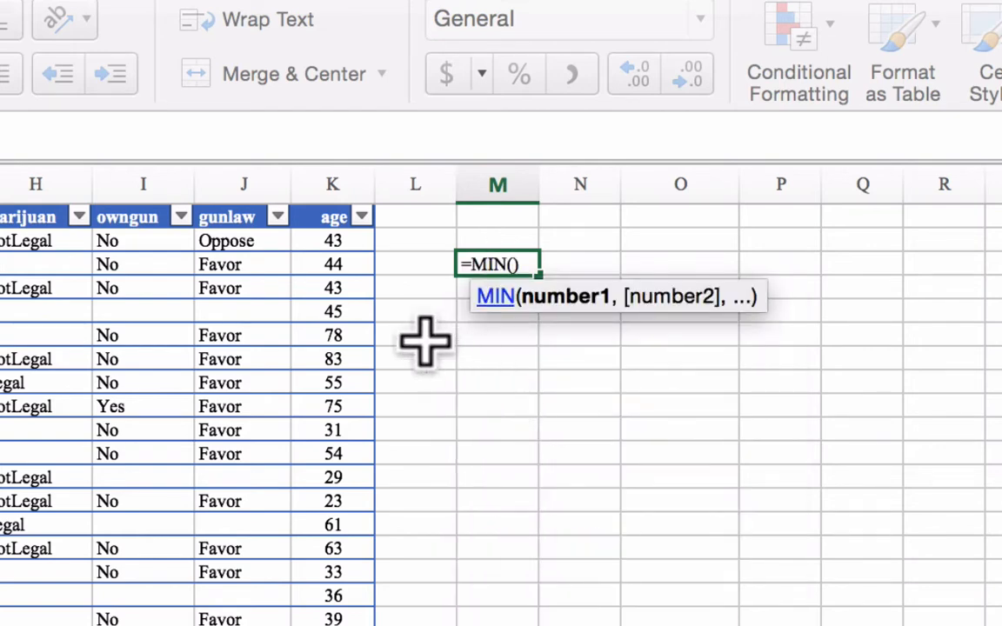
left_click(324, 209)
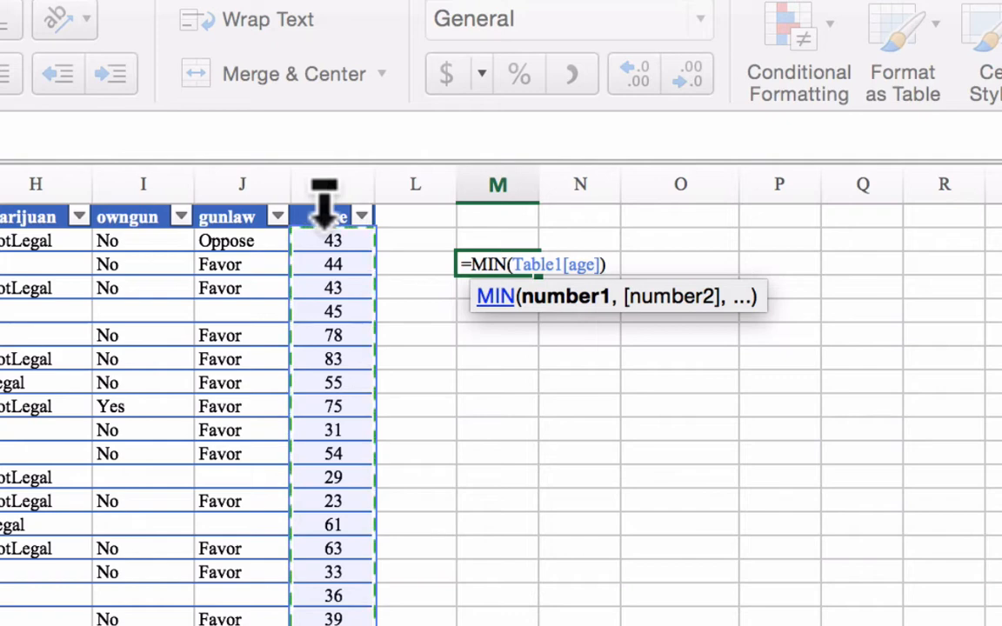
key("Return")
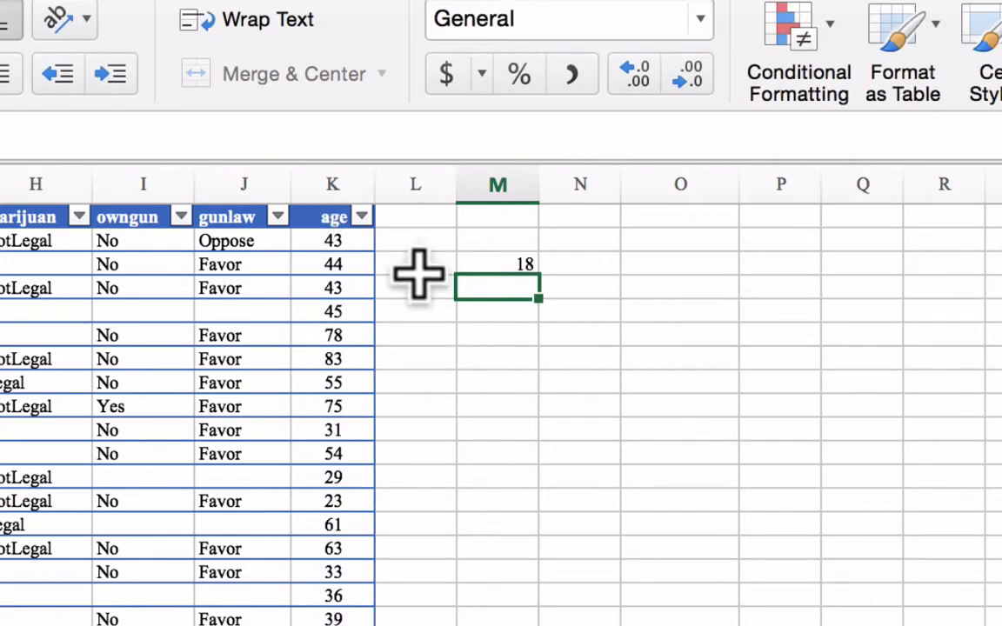
- Move the minimum age formula from cell M3 to cell N3
double_click(428, 258)
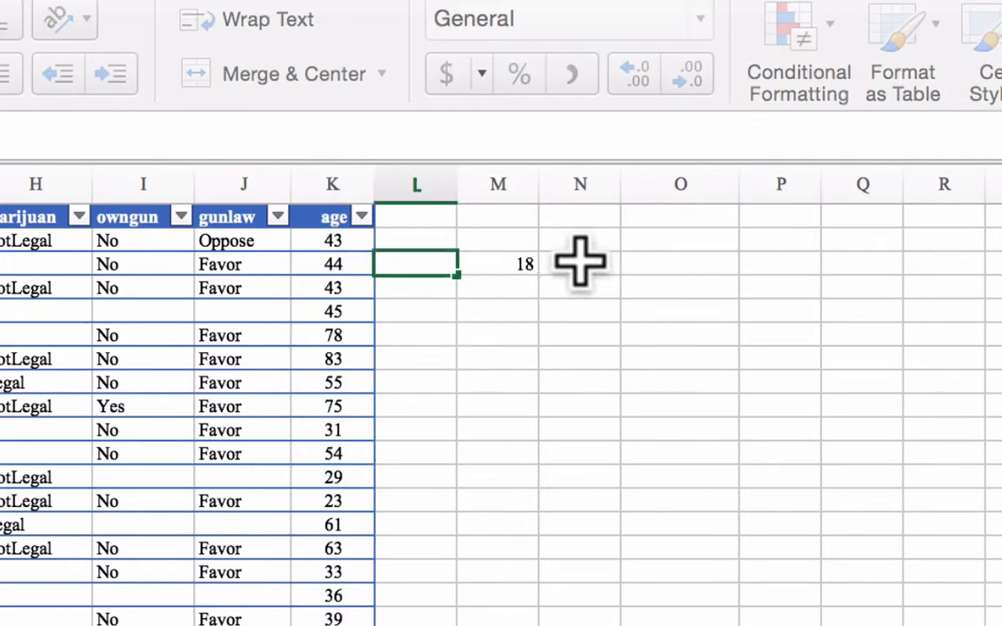
left_click(486, 254)
key("super+c")
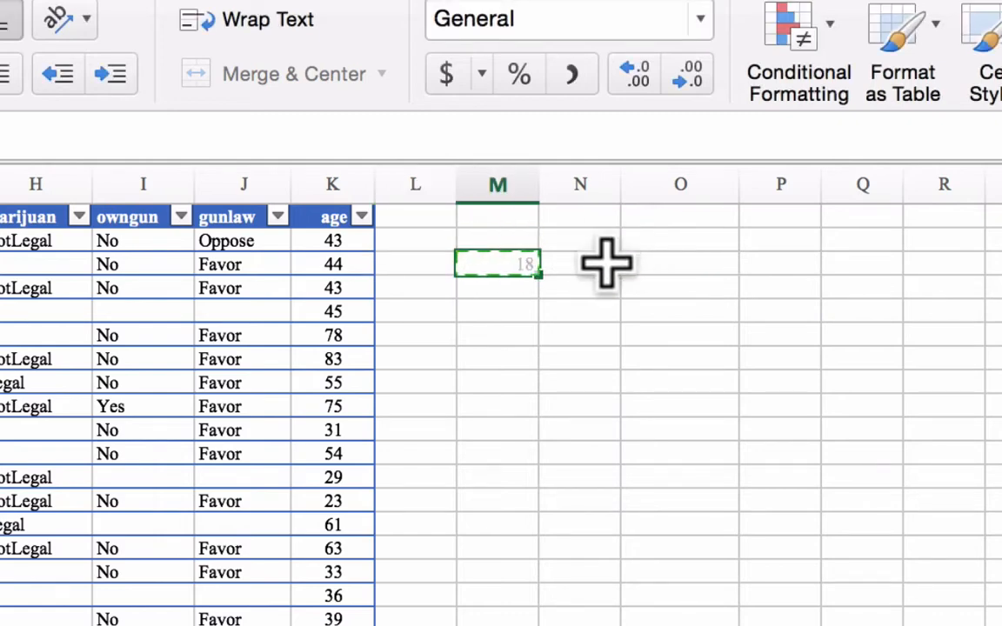
left_click(608, 261)
key("super+v")
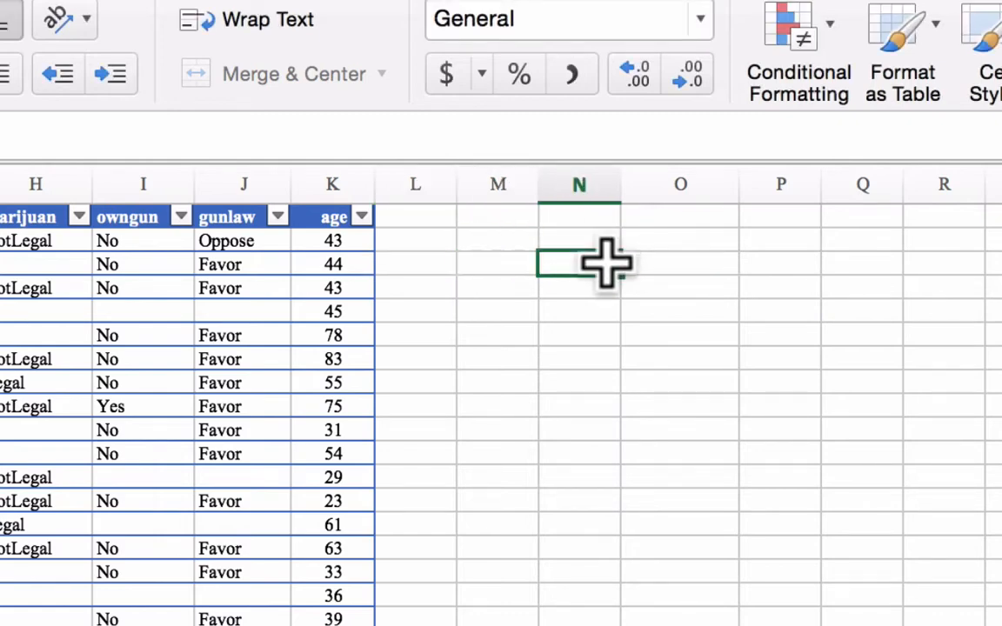
- Label cell M3 "Minimum Age" and autofit column M to the text
double_click(493, 262)
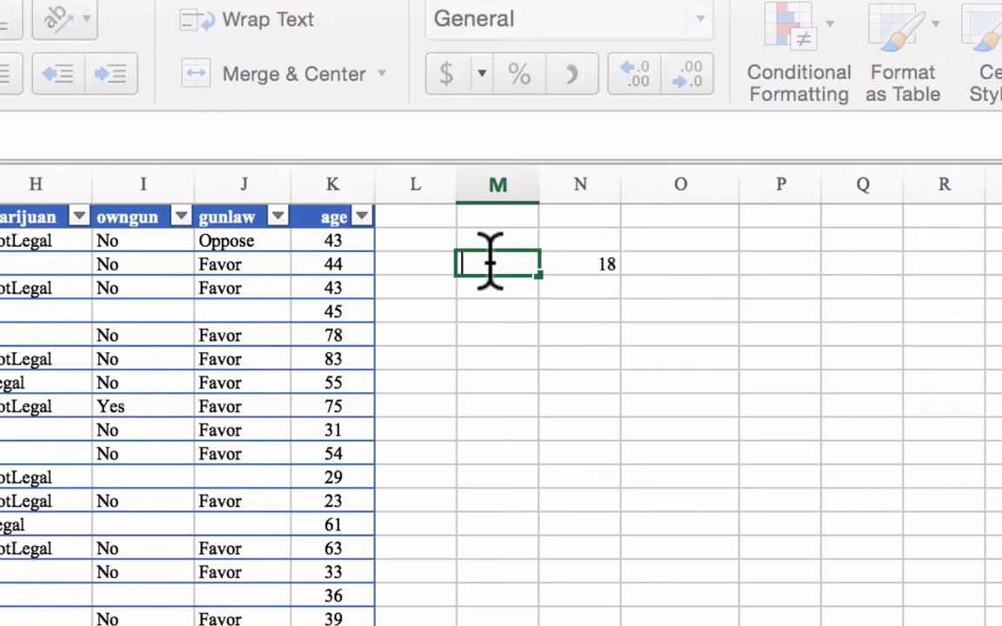
type("Minimum Age")
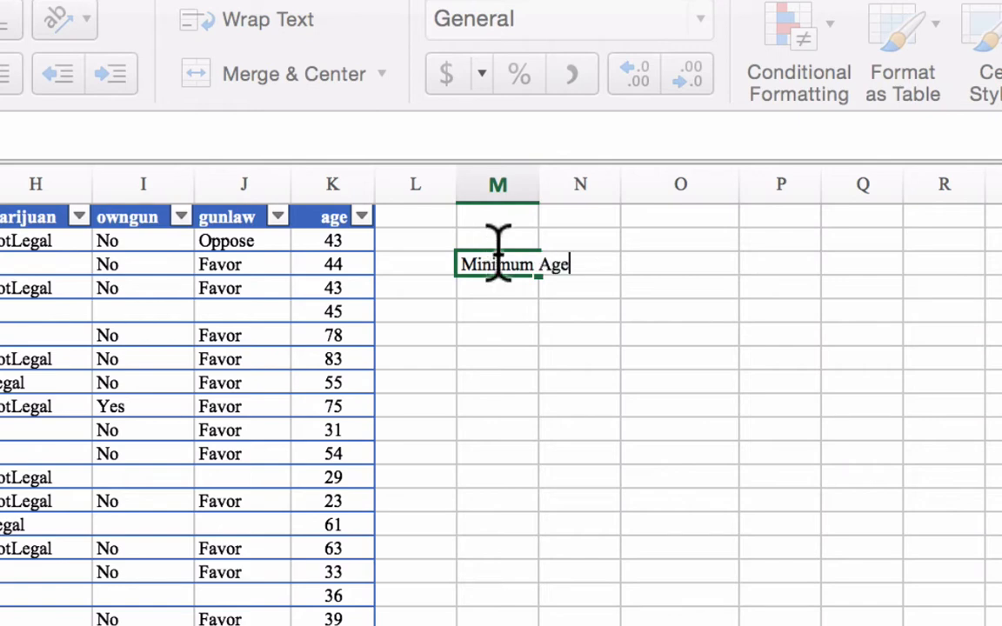
double_click(537, 184)
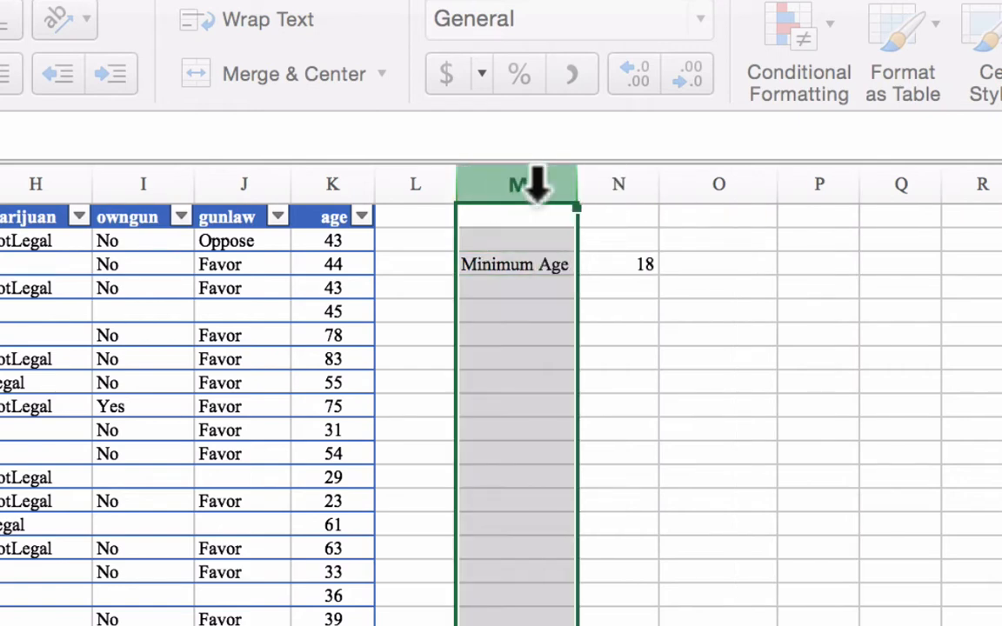
left_click(520, 306)
- Fill the "Minimum Age" label down to cell M4 and change the copy to "Maximum Age"
left_click(515, 260)
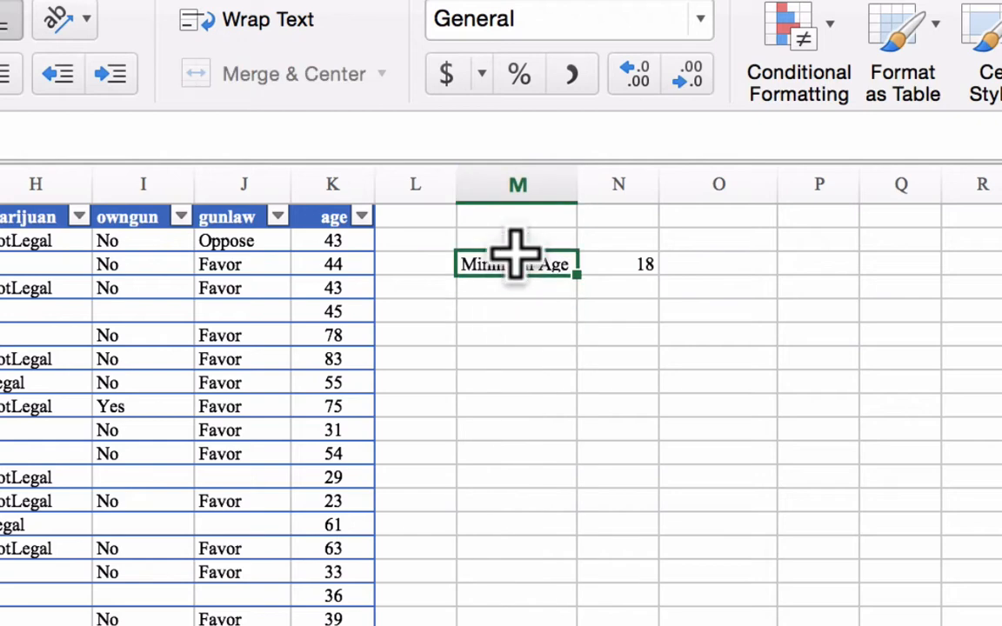
left_click_drag(578, 273, 550, 290)
double_click(496, 288)
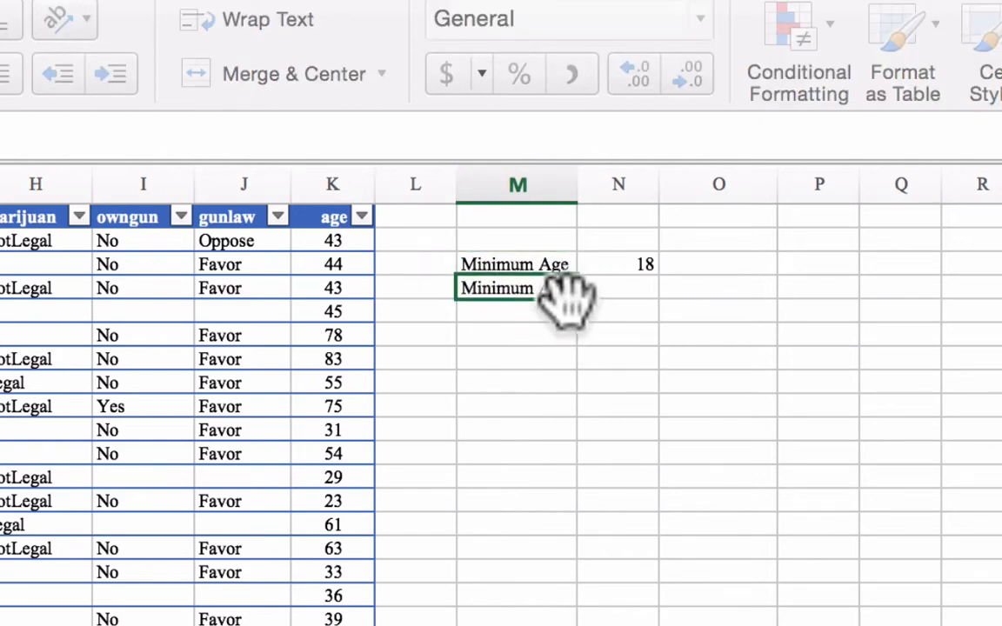
key("BackSpace")
key("BackSpace")
type("ax")
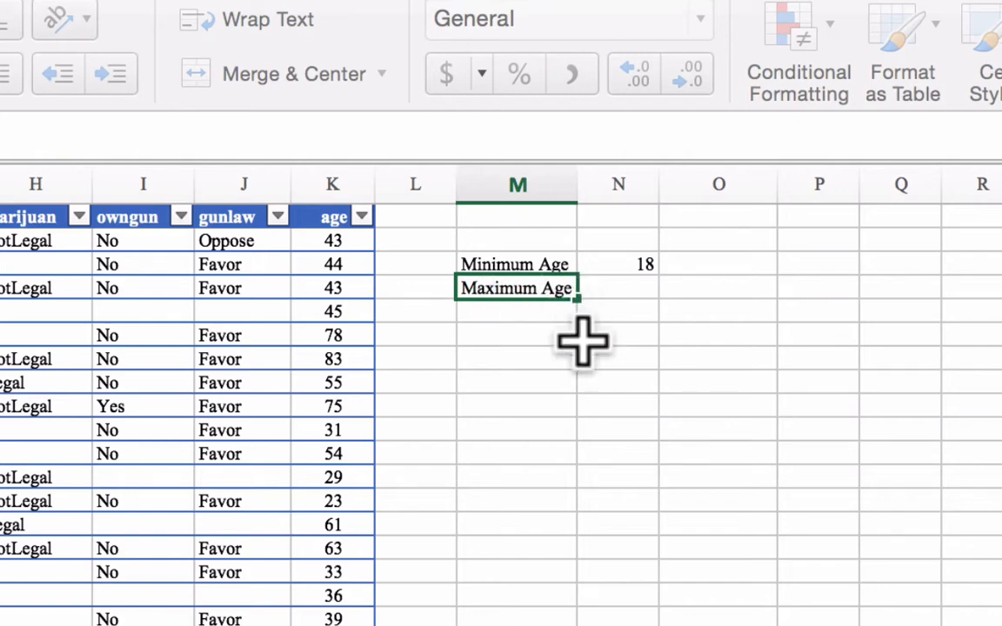
- Calculate the maximum of the table's age column with the MAX function in cell N4
left_click(630, 289)
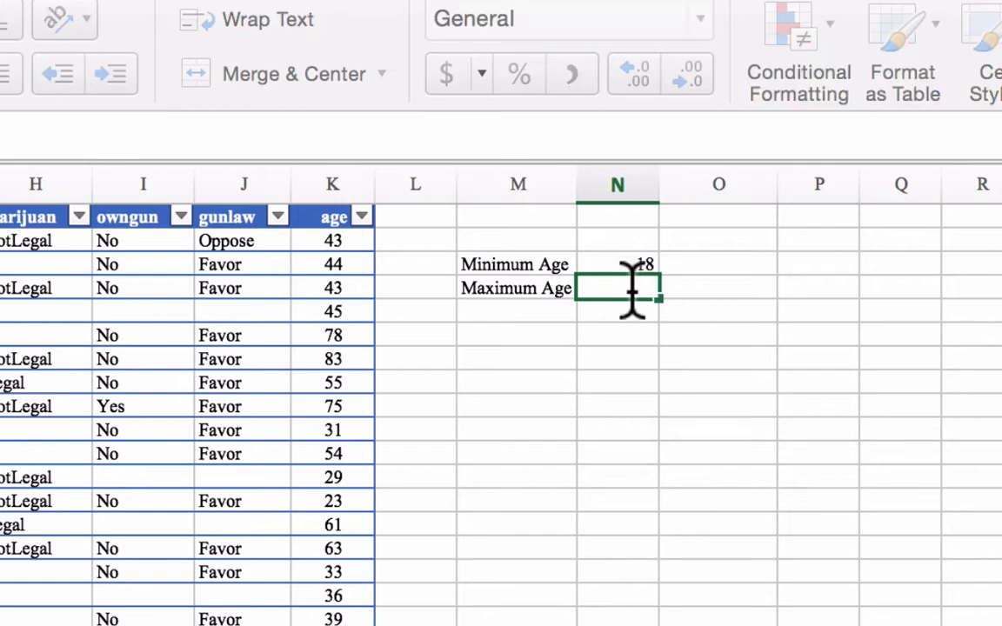
type("=M")
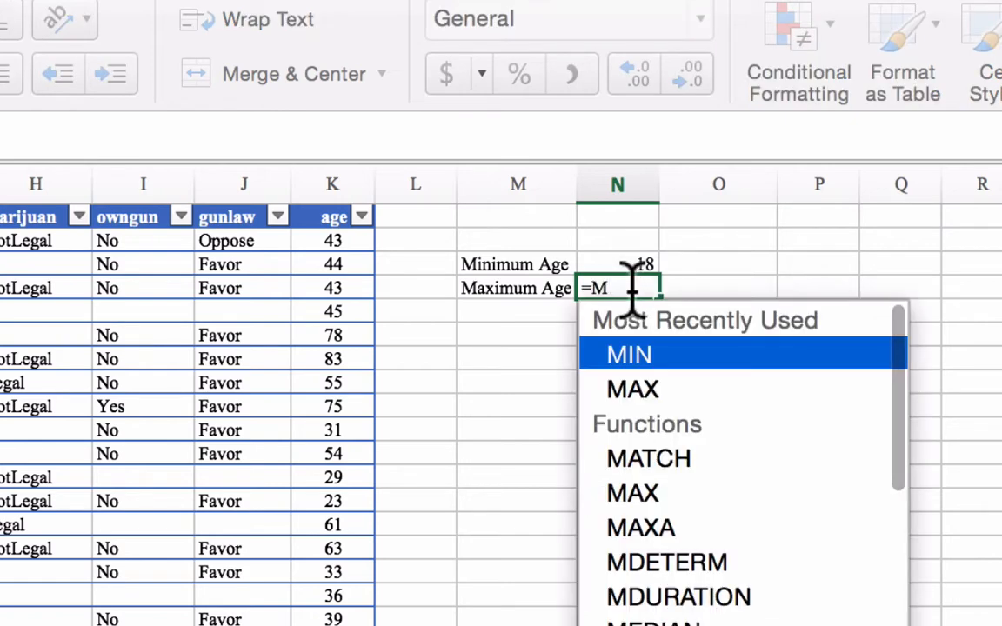
double_click(634, 383)
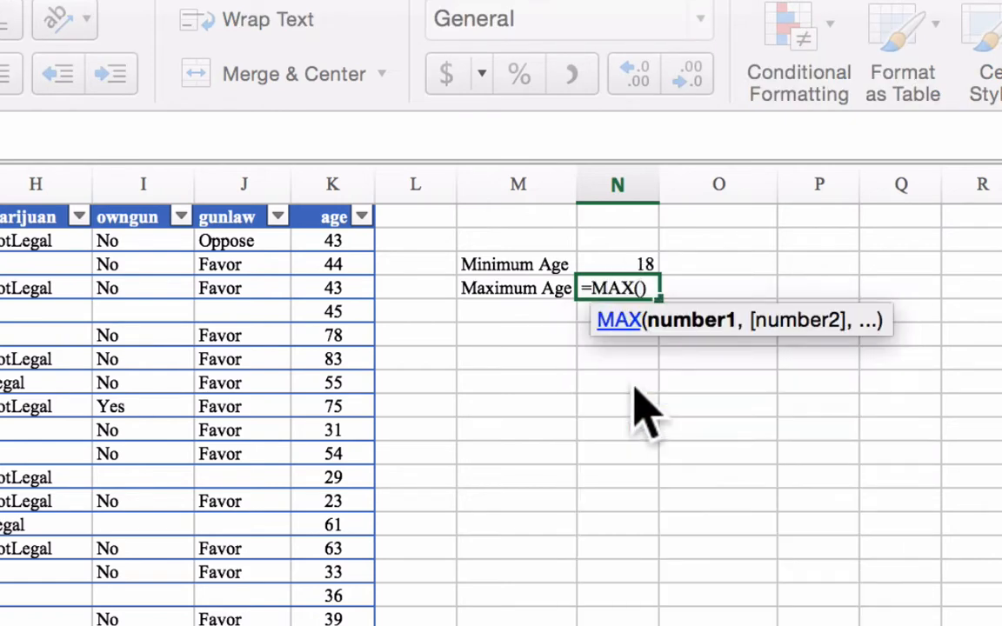
left_click(326, 204)
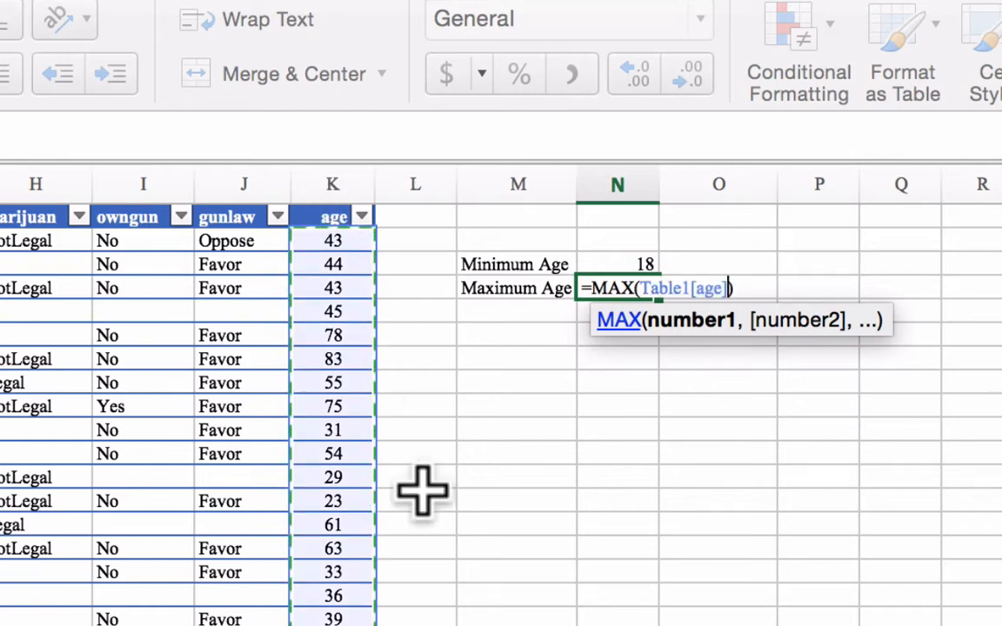
key("Return")
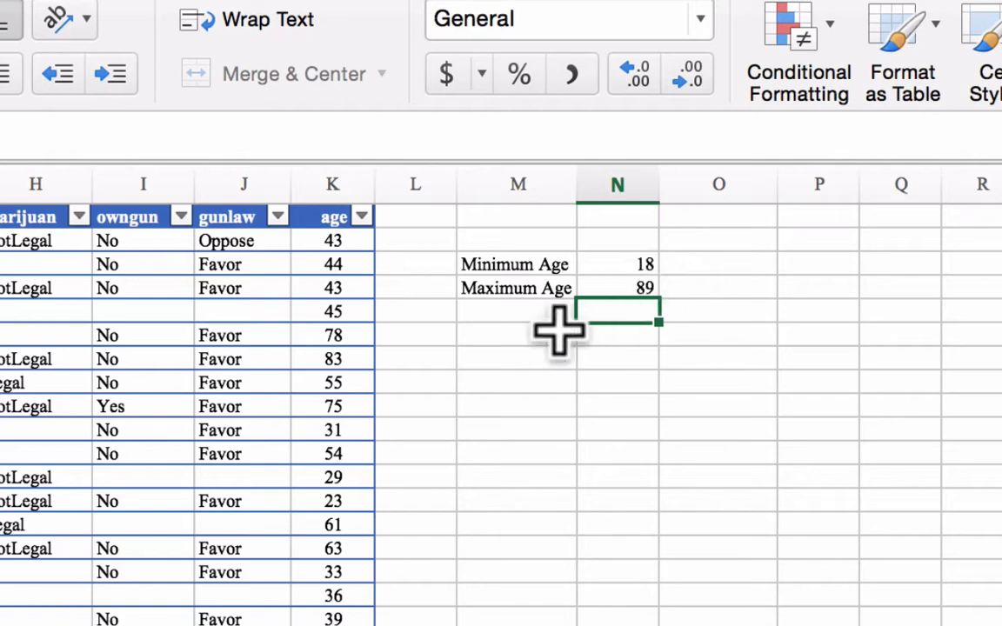
- Label cell M6 "Range" and calculate the age range in N6 with the formula =N4-N3
double_click(499, 334)
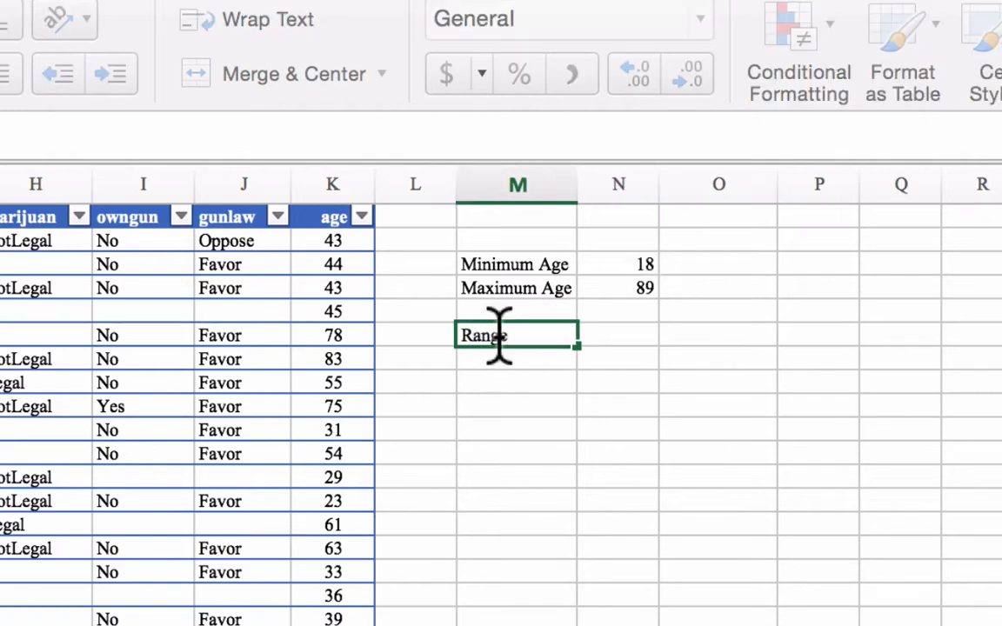
left_click(615, 328)
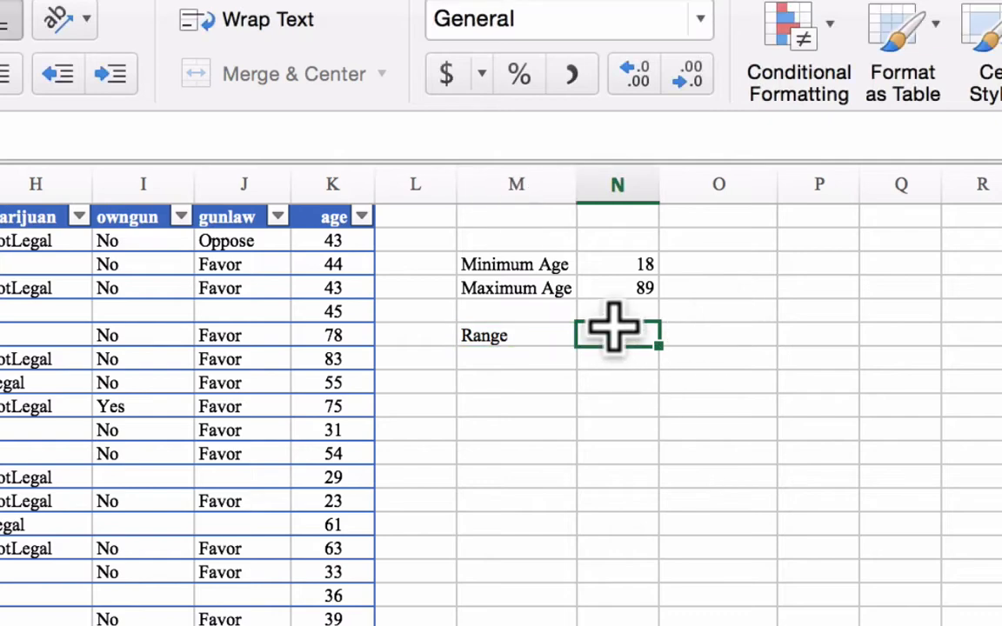
type("=")
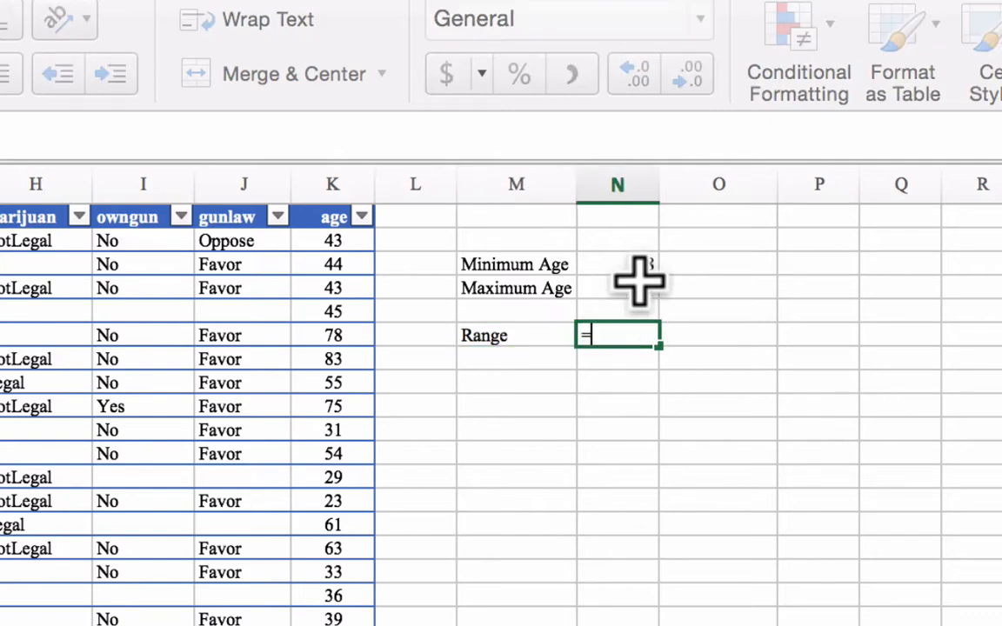
left_click(637, 283)
type("-")
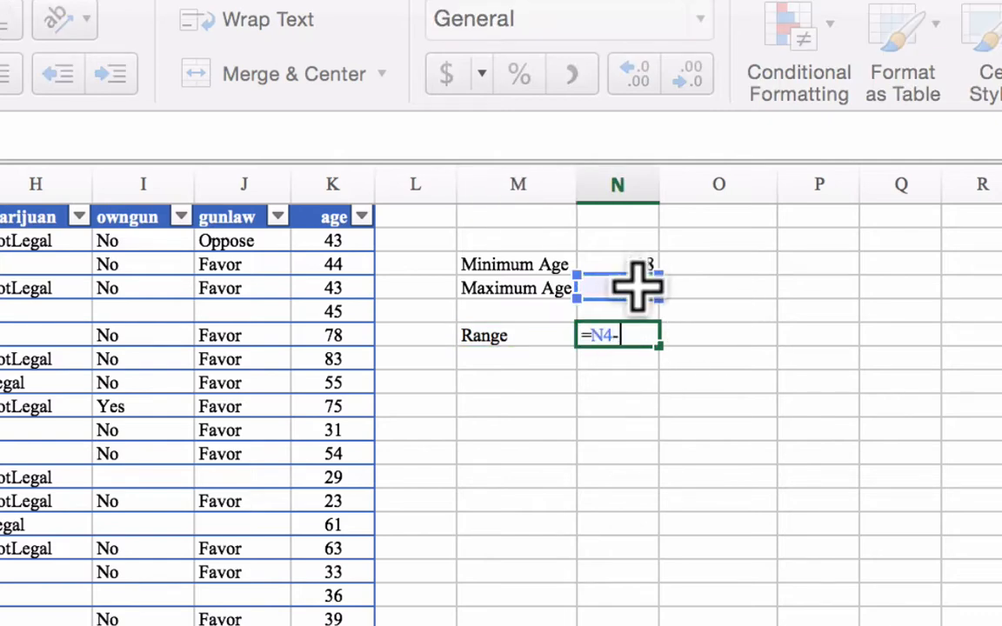
left_click(637, 262)
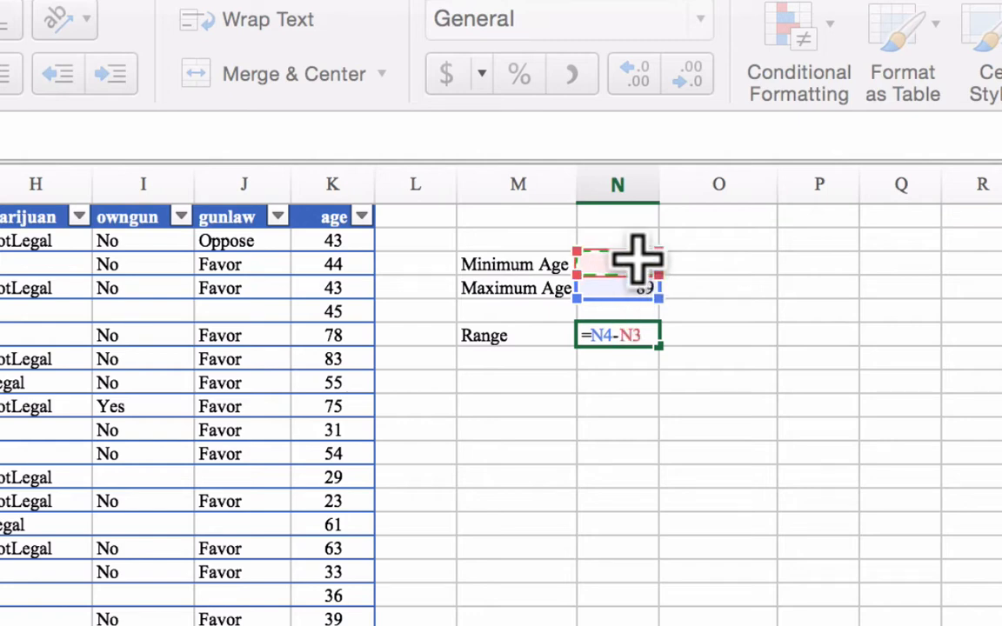
key("Return")
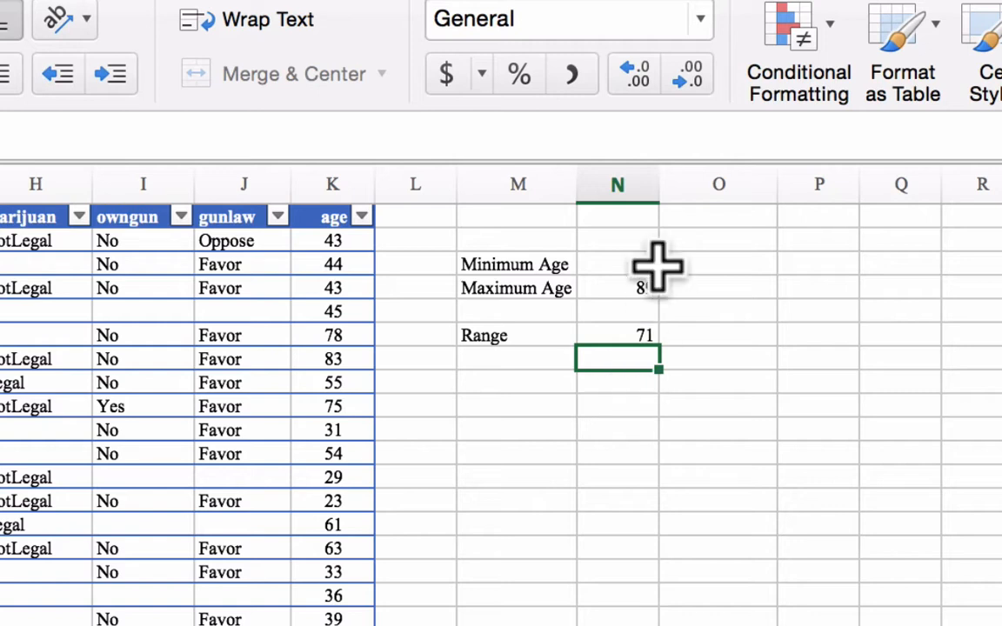
key("super+c")
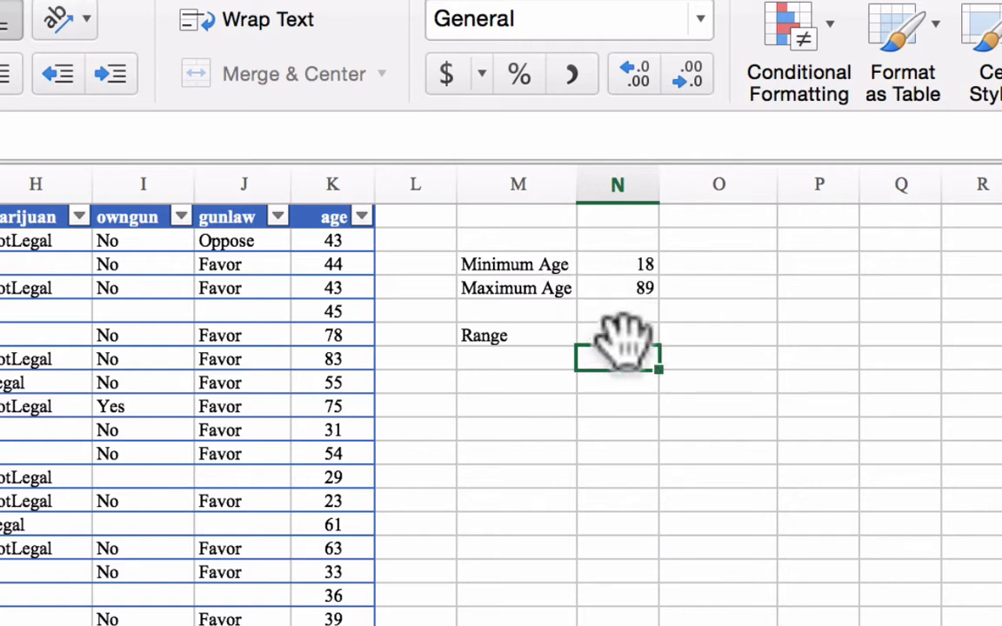
left_click(534, 474)
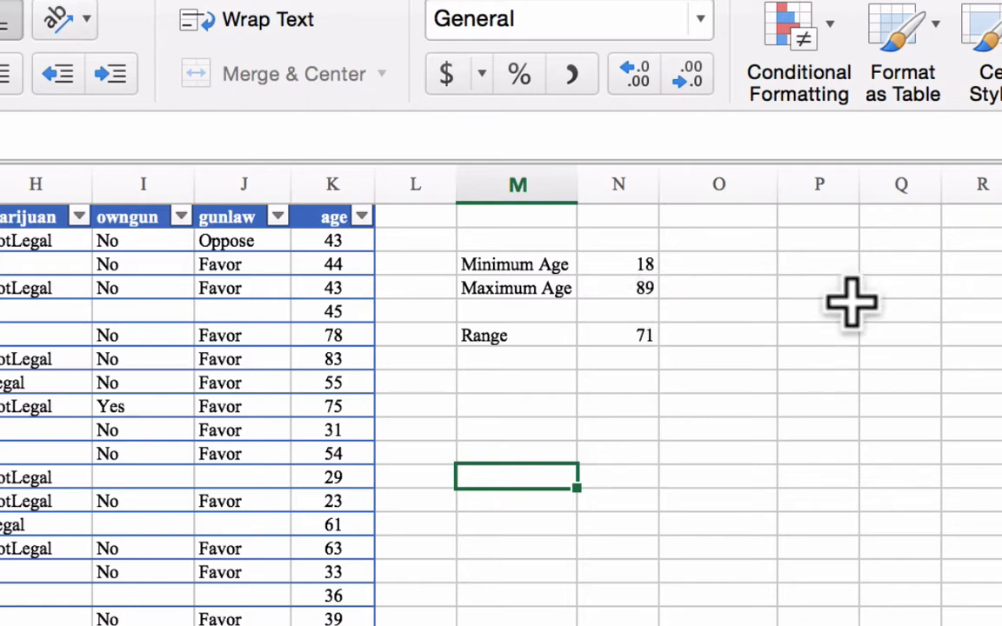
left_click(816, 264)
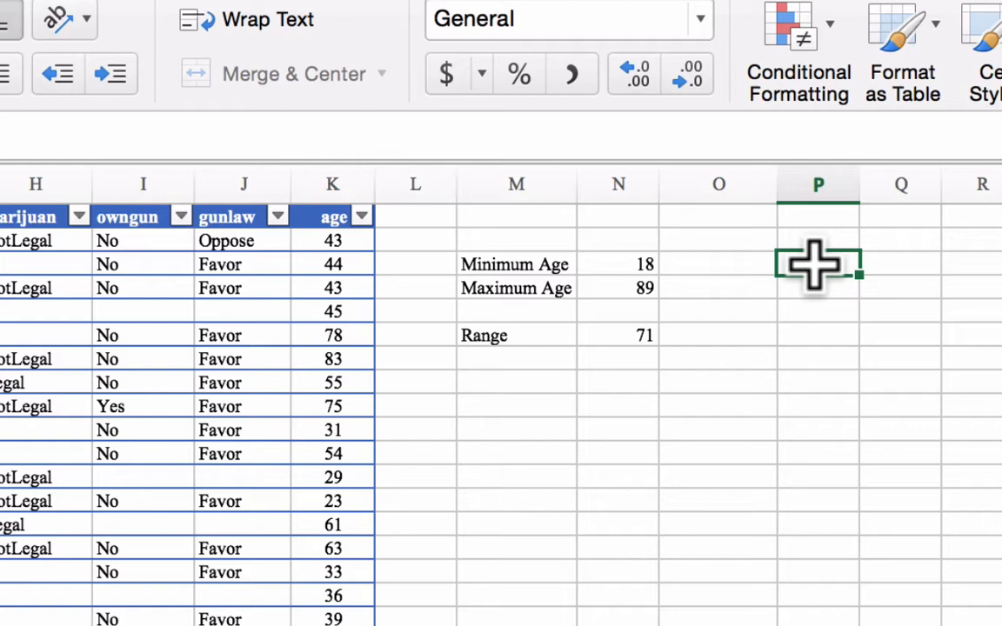
left_click(633, 338)
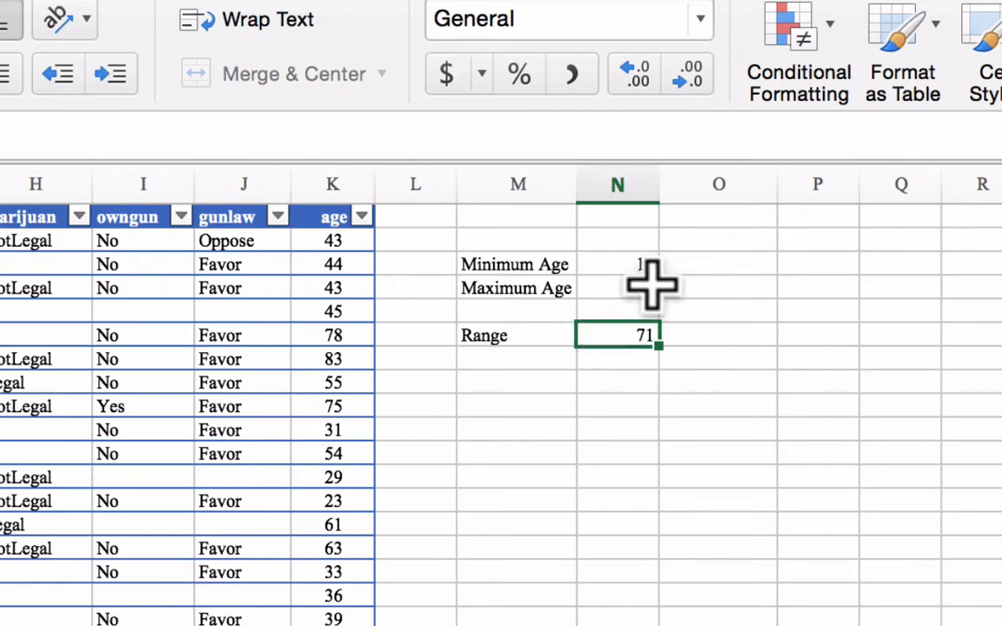
- Insert the ≤ symbol from the Math Symbols category into cell P3
left_click(795, 263)
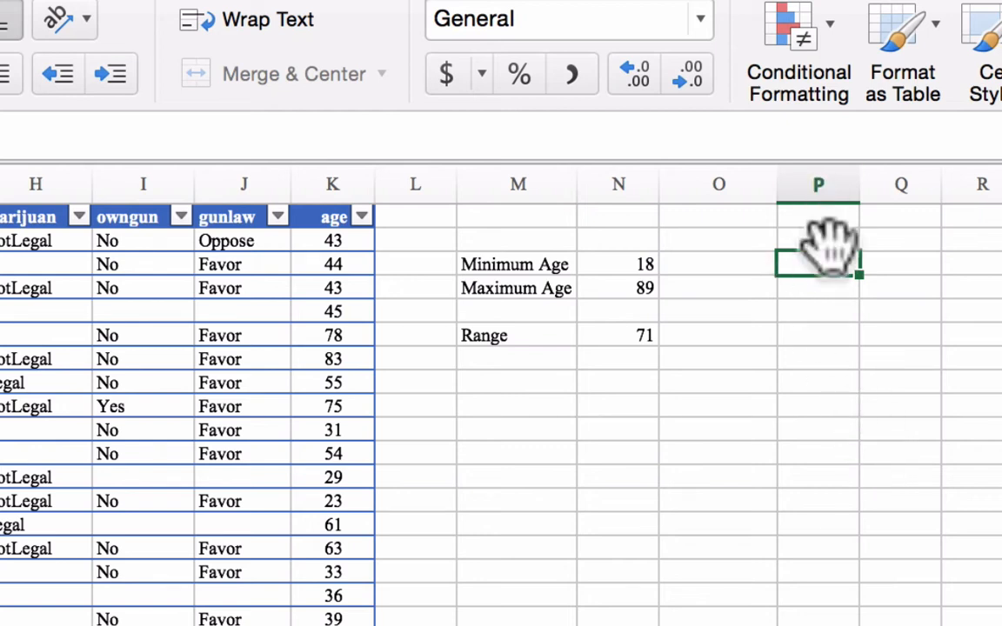
left_click_drag(798, 266, 804, 269)
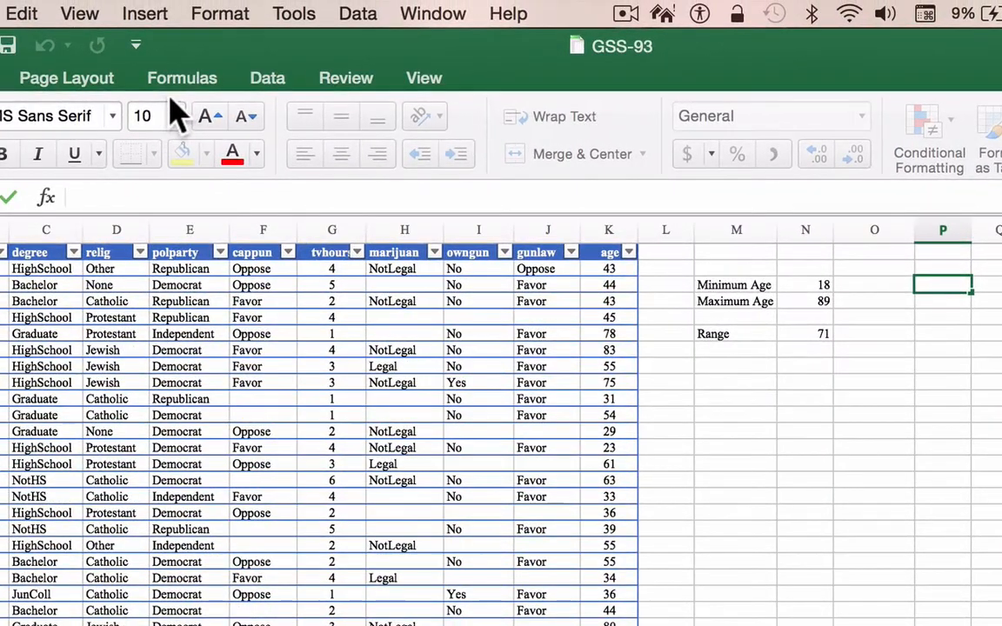
left_click(141, 15)
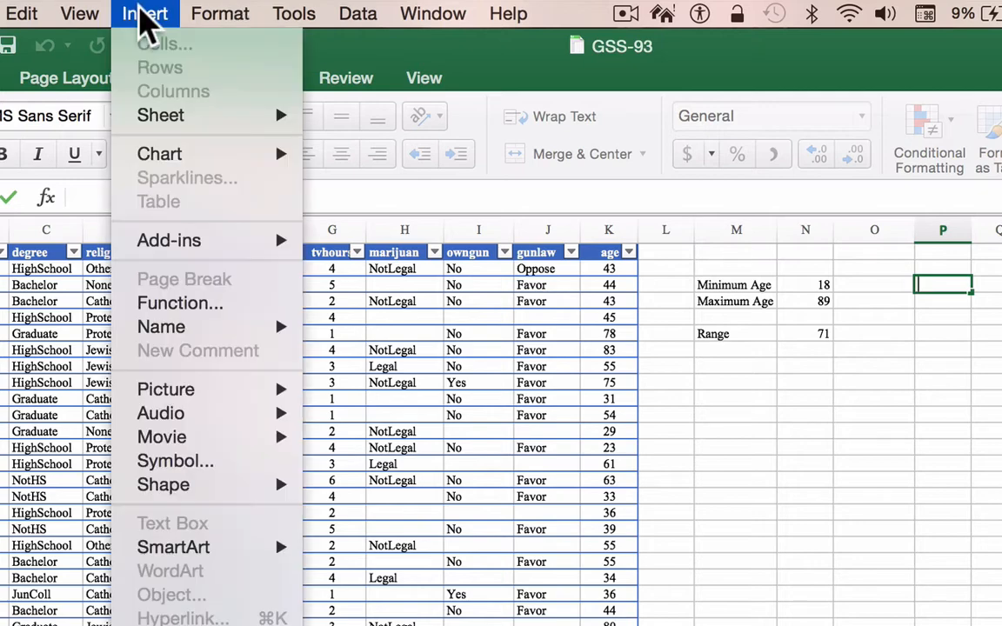
left_click(195, 463)
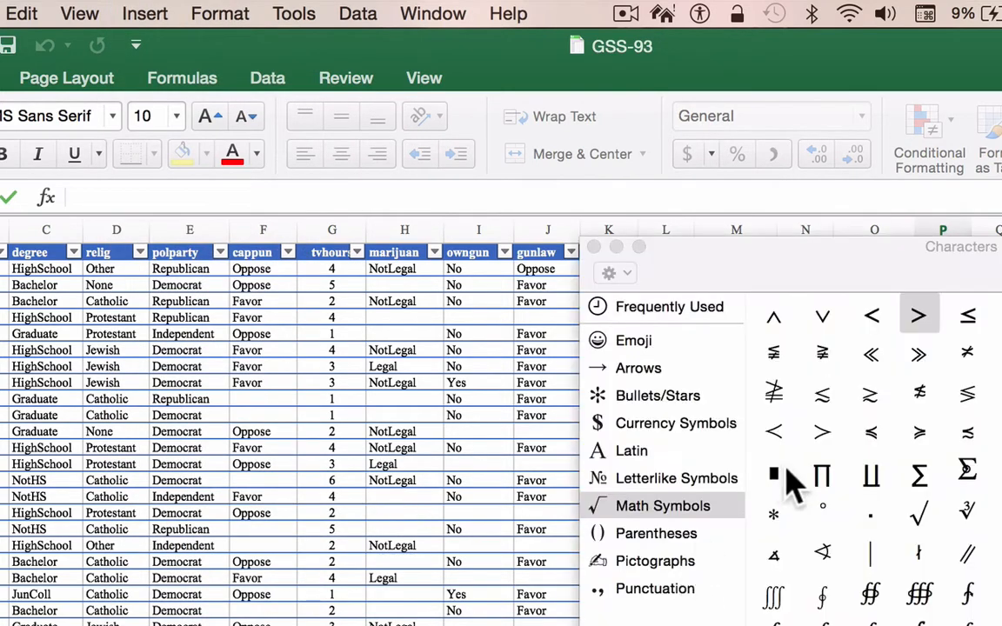
double_click(969, 315)
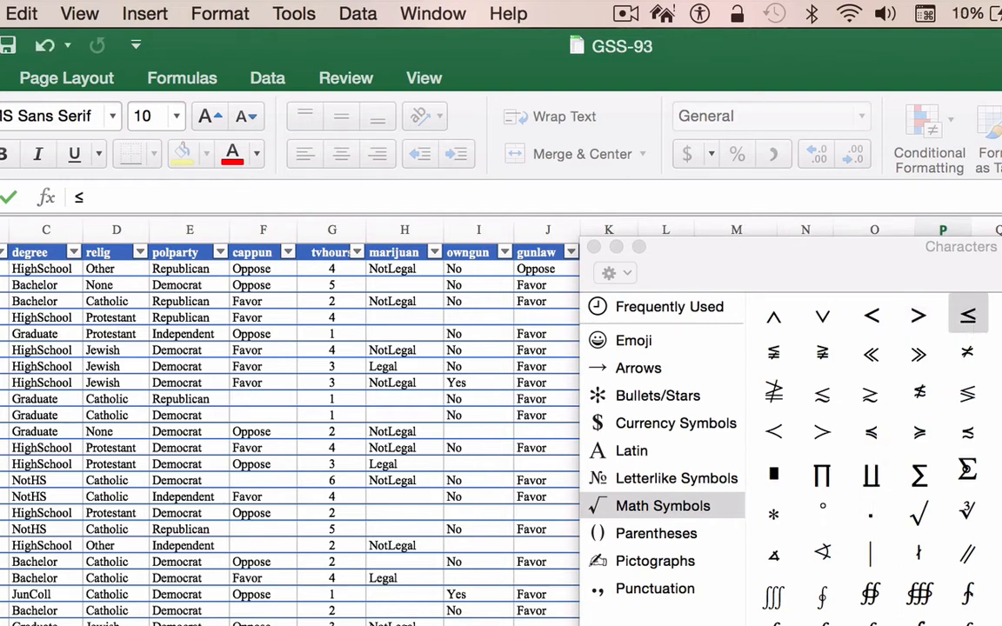
- Complete the age-group label in cell P3 as ≤29 and close the Characters window
key("Return")
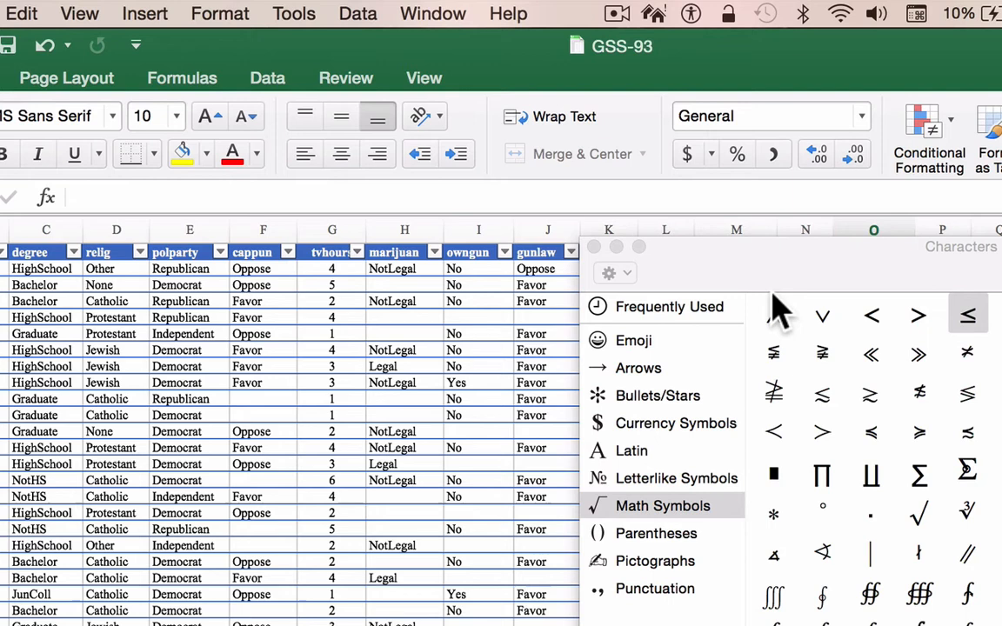
left_click(594, 247)
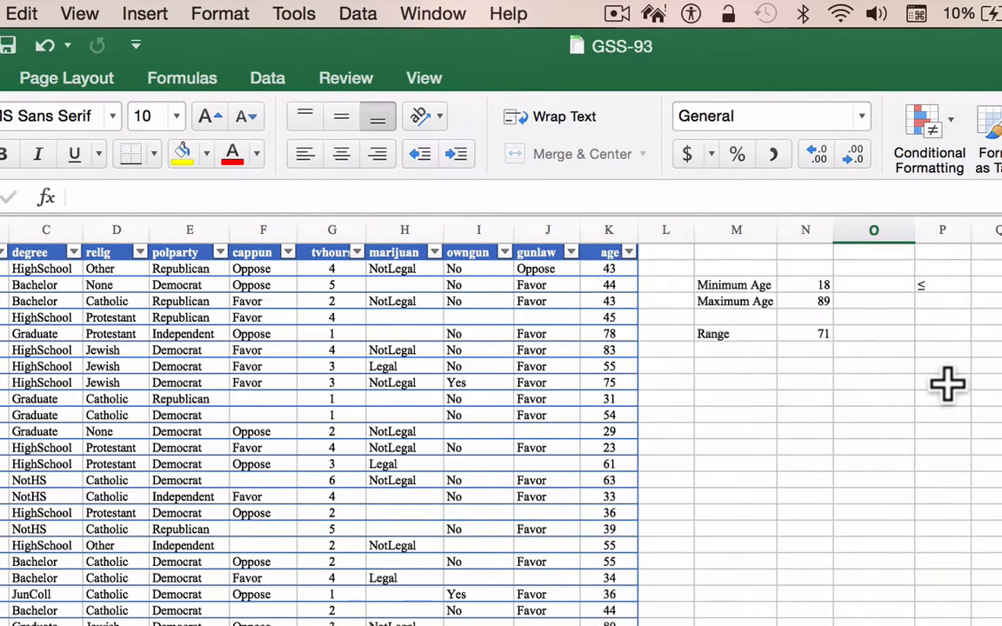
left_click(942, 285)
double_click(943, 284)
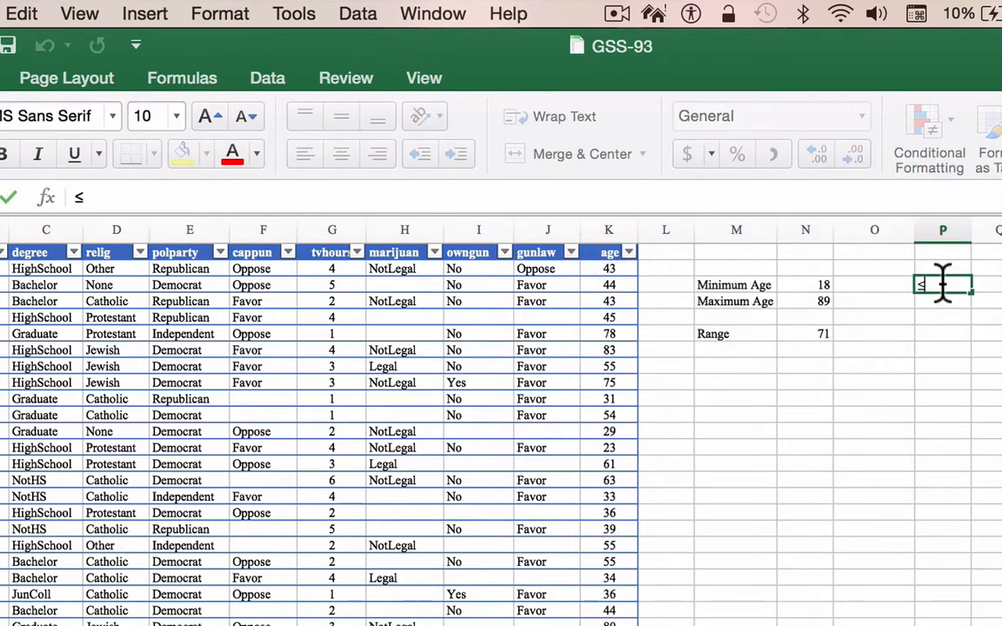
type("29")
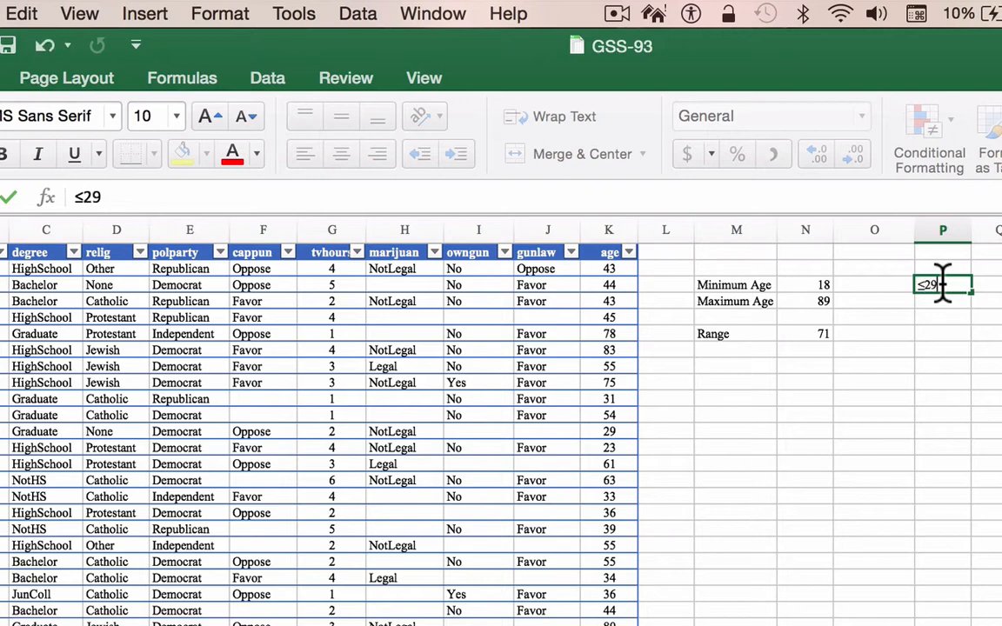
key("Return")
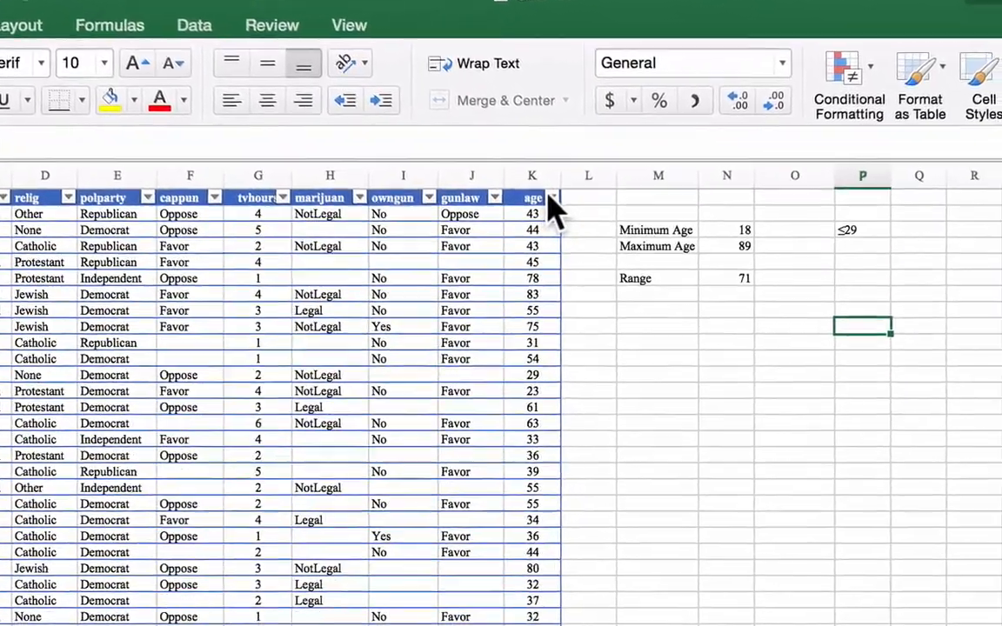
- Filter the table's age column to show only the ages 18 through 29
left_click(551, 198)
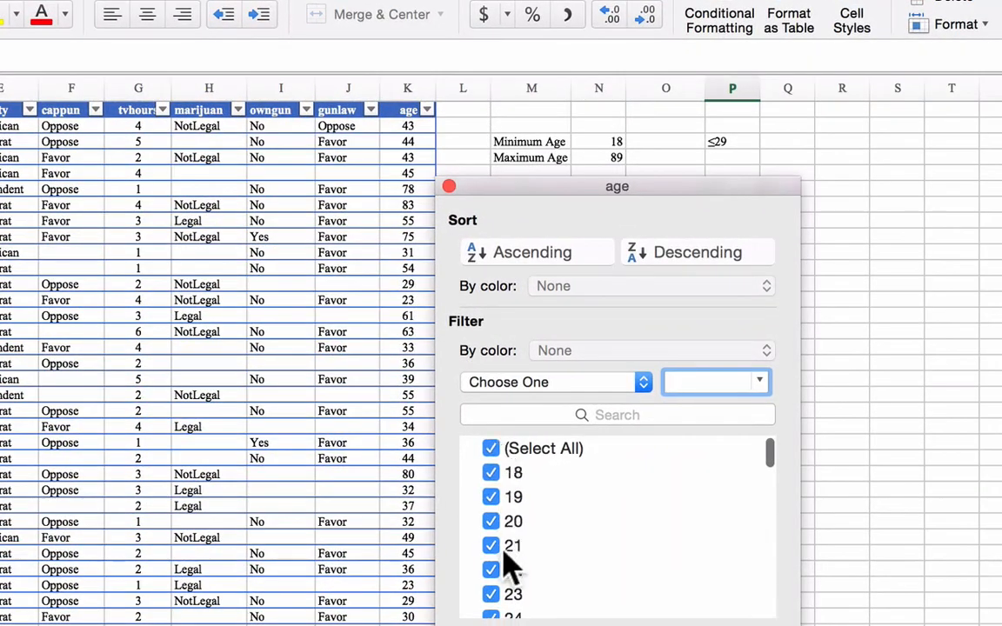
scroll(503, 572, "down", 1)
scroll(504, 539, "up", 1)
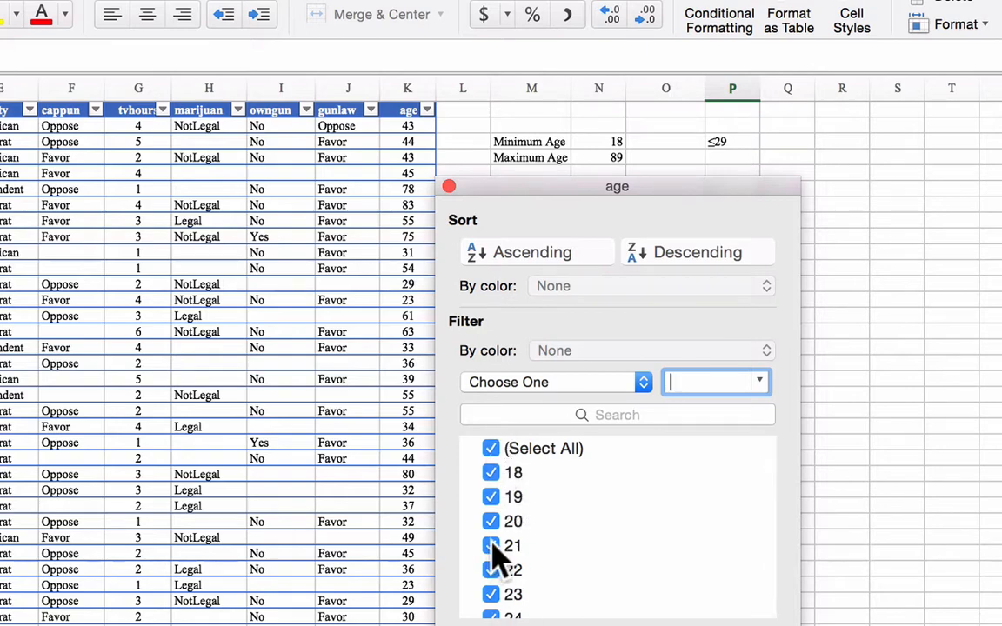
left_click(492, 448)
left_click(492, 474)
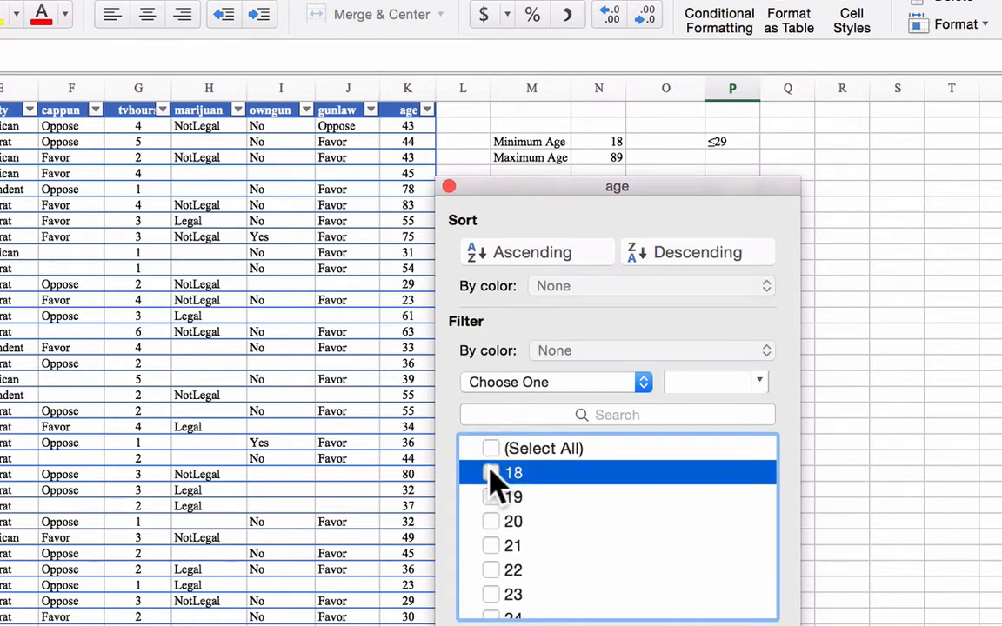
left_click(491, 557)
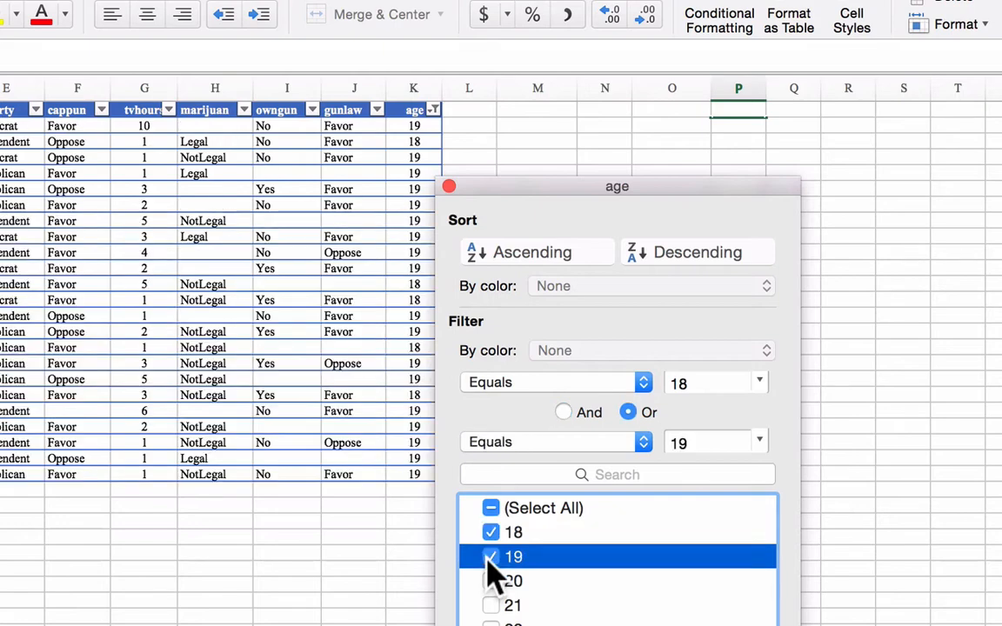
left_click(485, 598)
left_click(491, 581)
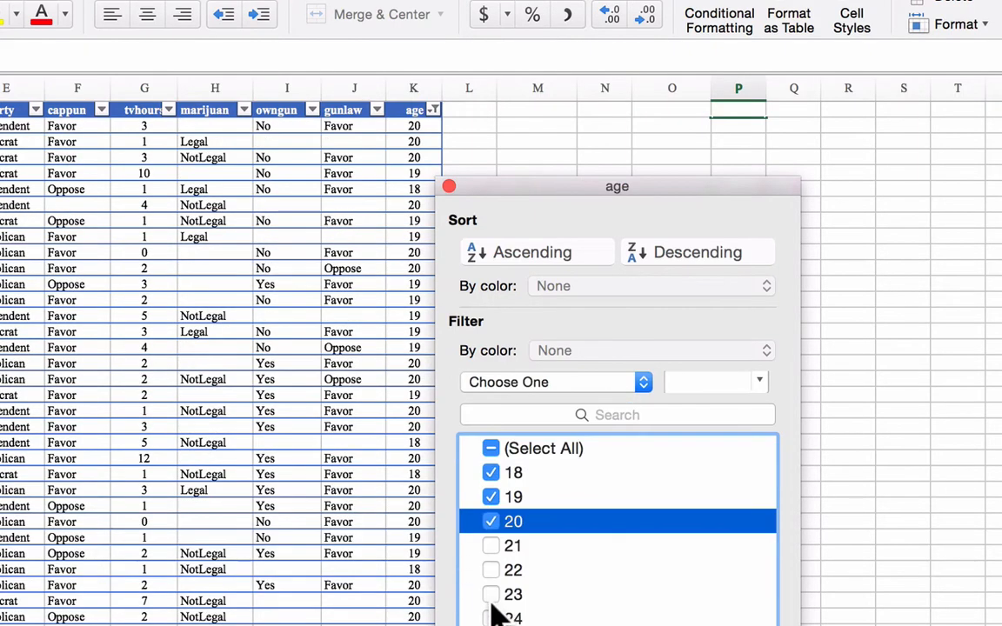
left_click(494, 549)
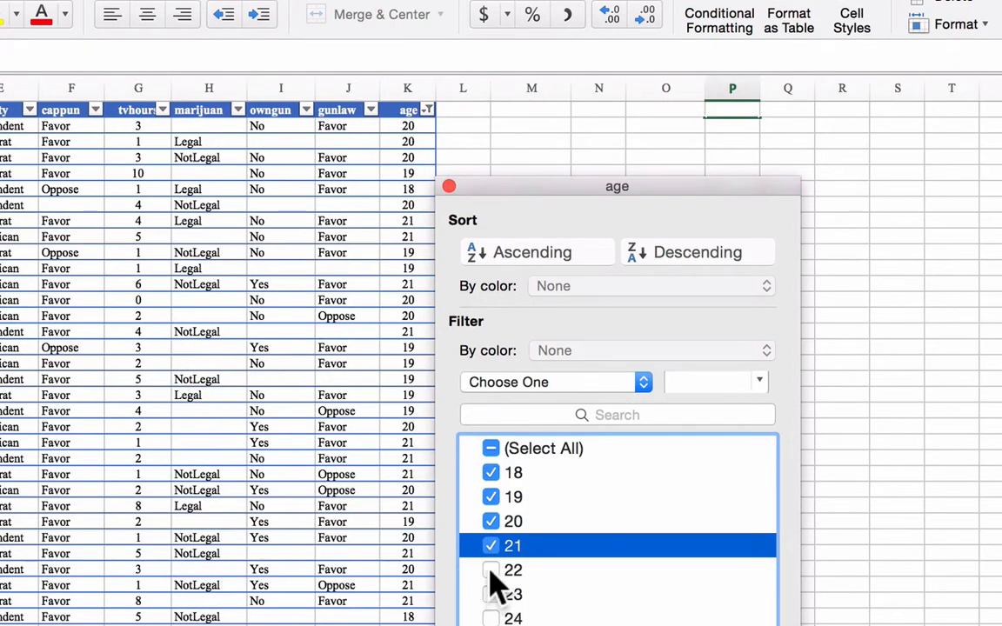
left_click(494, 579)
left_click(492, 595)
left_click(492, 617)
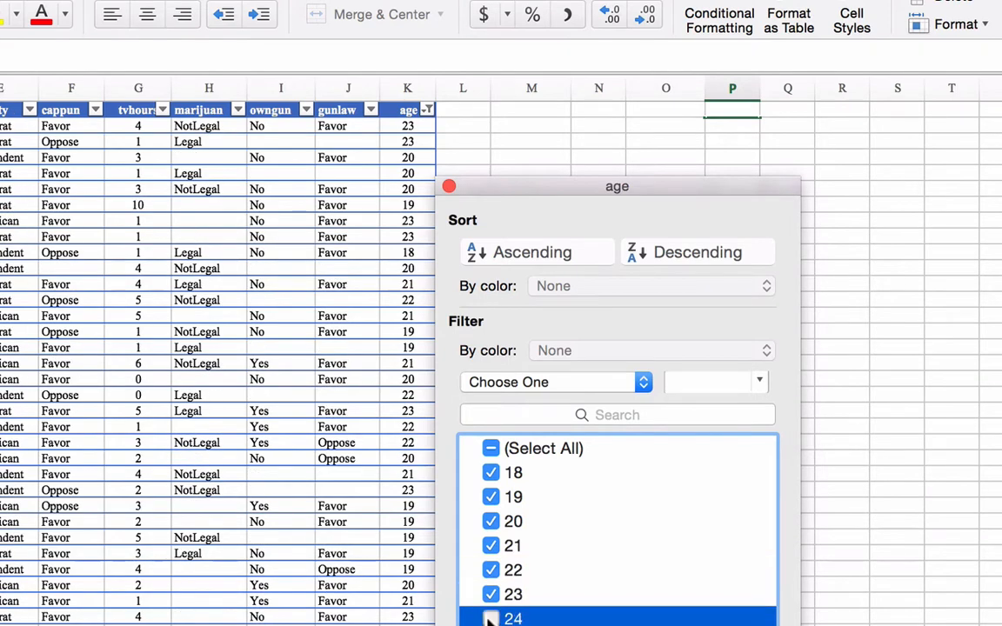
scroll(493, 600, "down", 3)
left_click(491, 538)
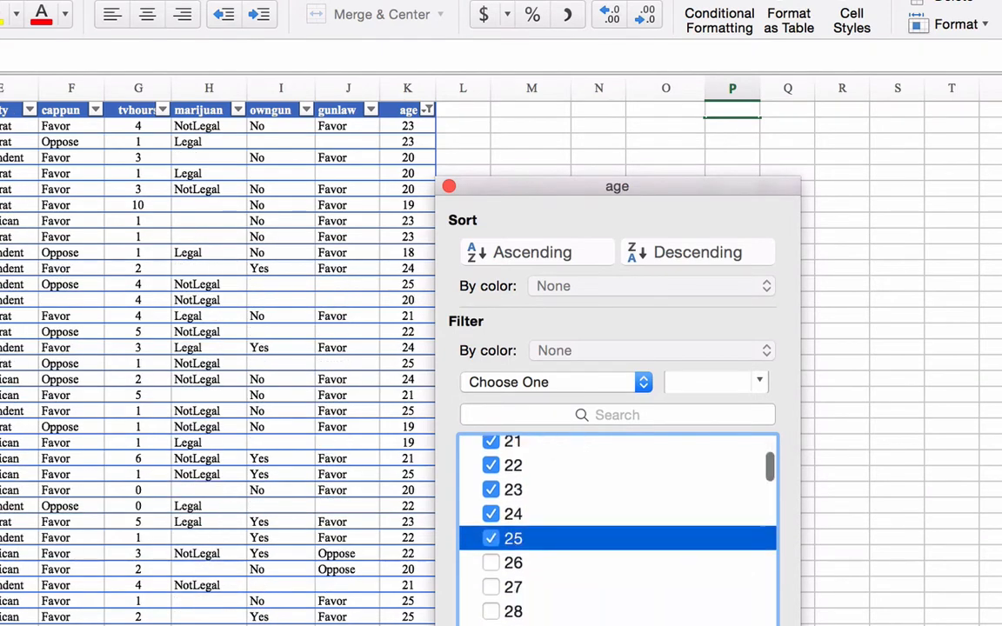
left_click(492, 563)
left_click(492, 587)
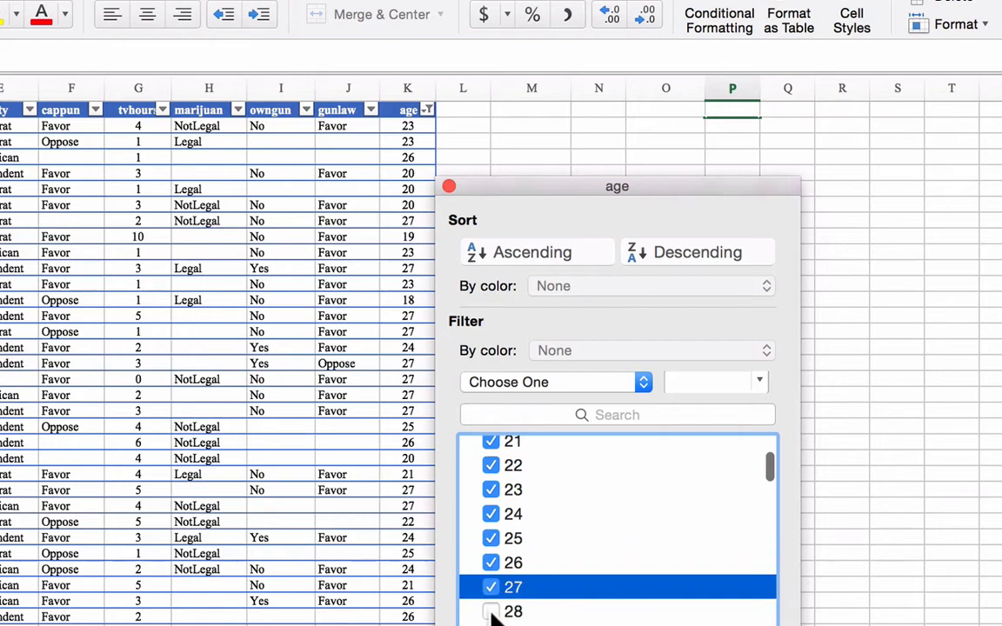
left_click(492, 612)
left_click(493, 623)
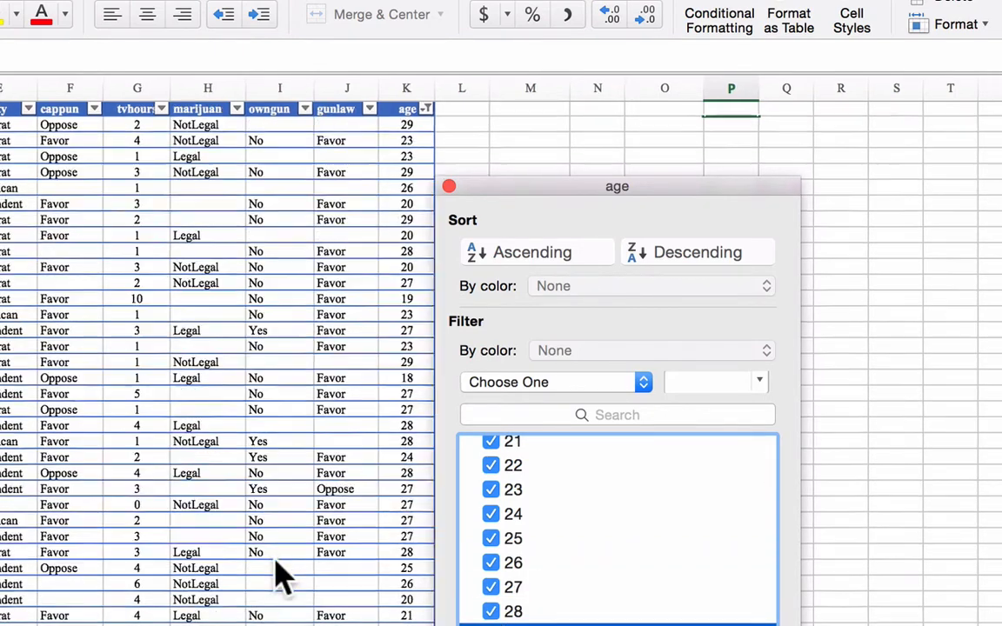
- Clear the age column filter by reselecting all ages and close the filter settings
scroll(280, 592, "down", 10)
scroll(276, 561, "down", 15)
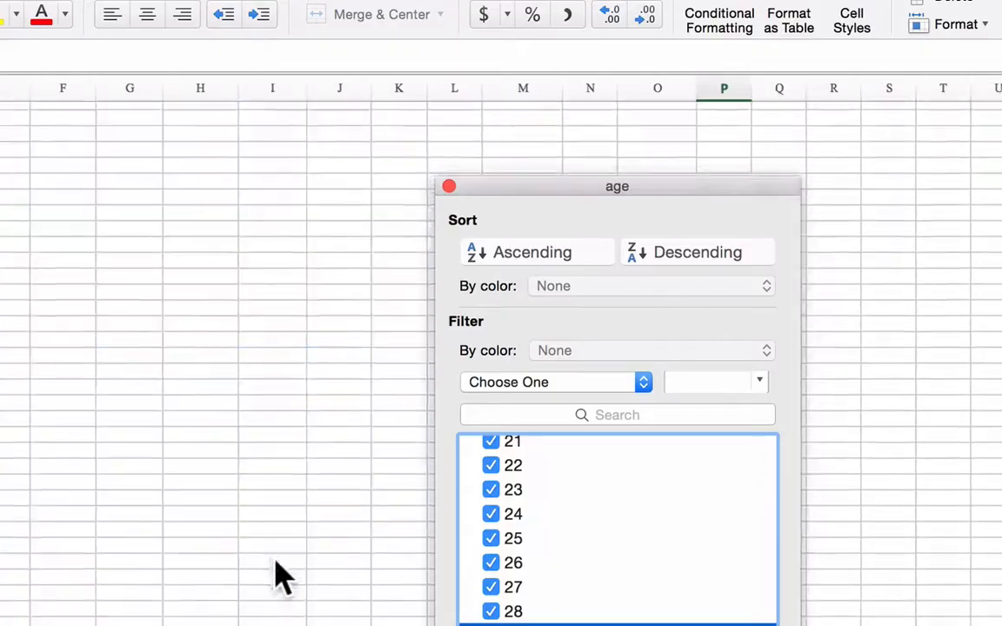
scroll(276, 562, "up", 8)
scroll(276, 561, "down", 3)
scroll(276, 561, "up", 10)
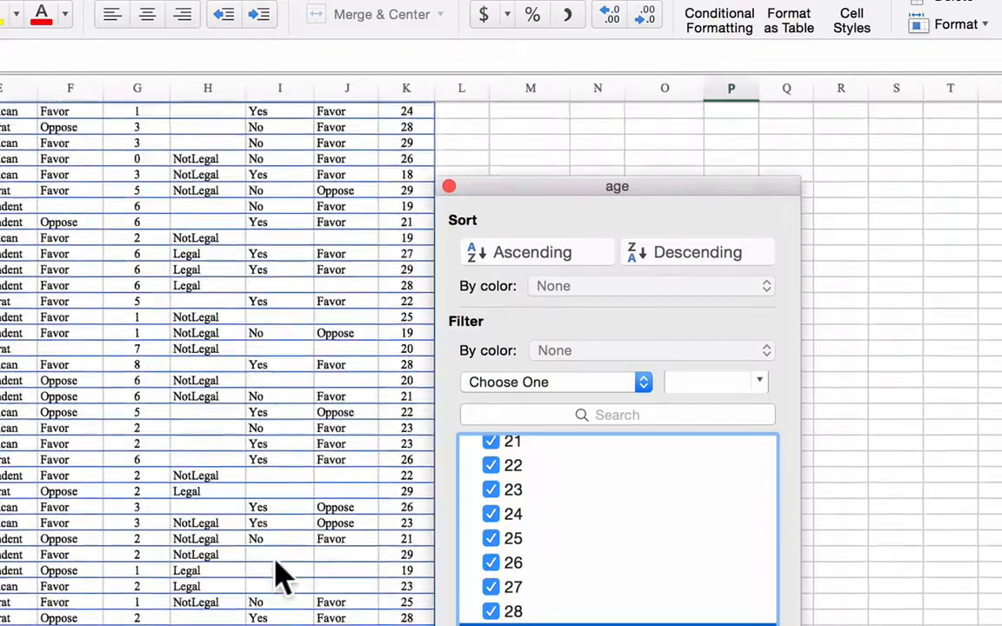
scroll(276, 565, "up", 15)
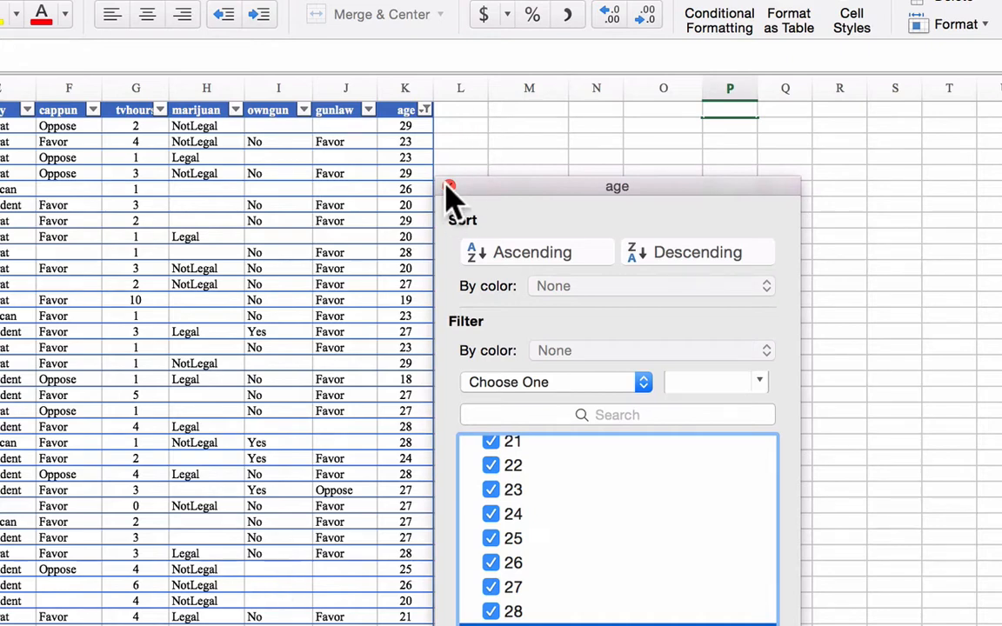
scroll(583, 487, "up", 3)
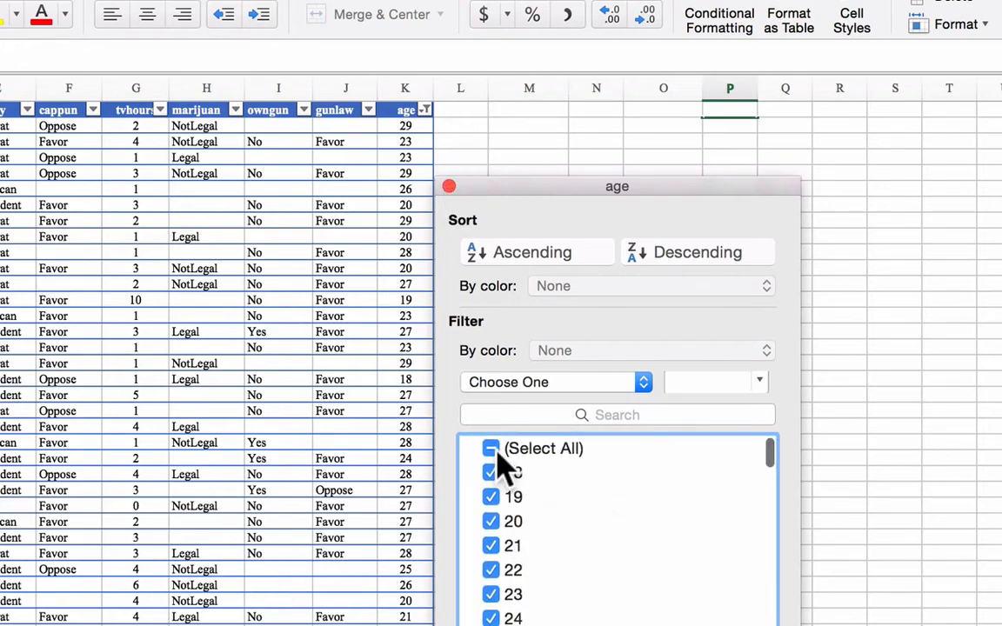
left_click(491, 449)
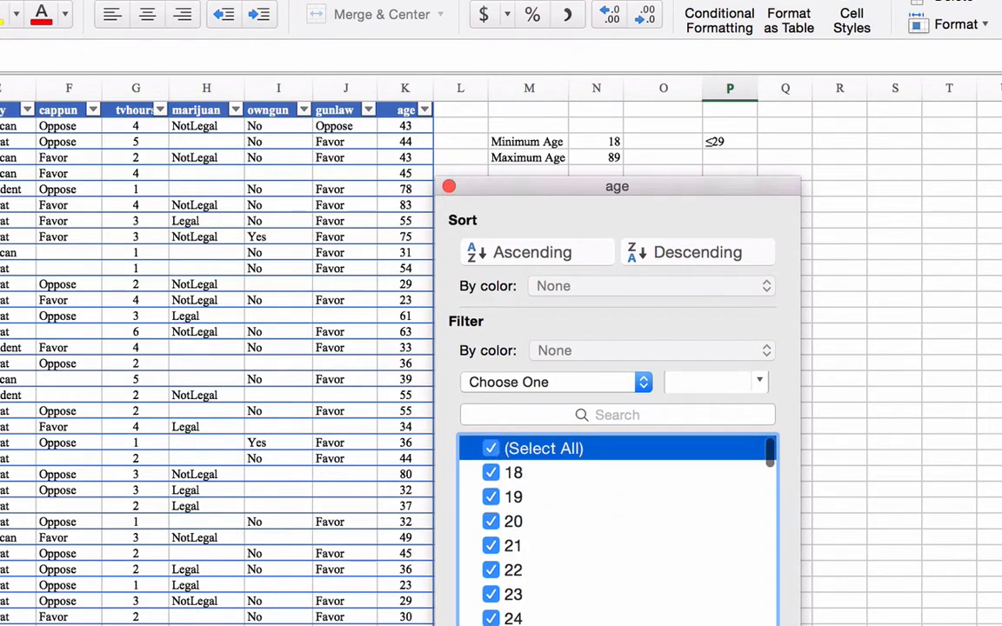
left_click(449, 187)
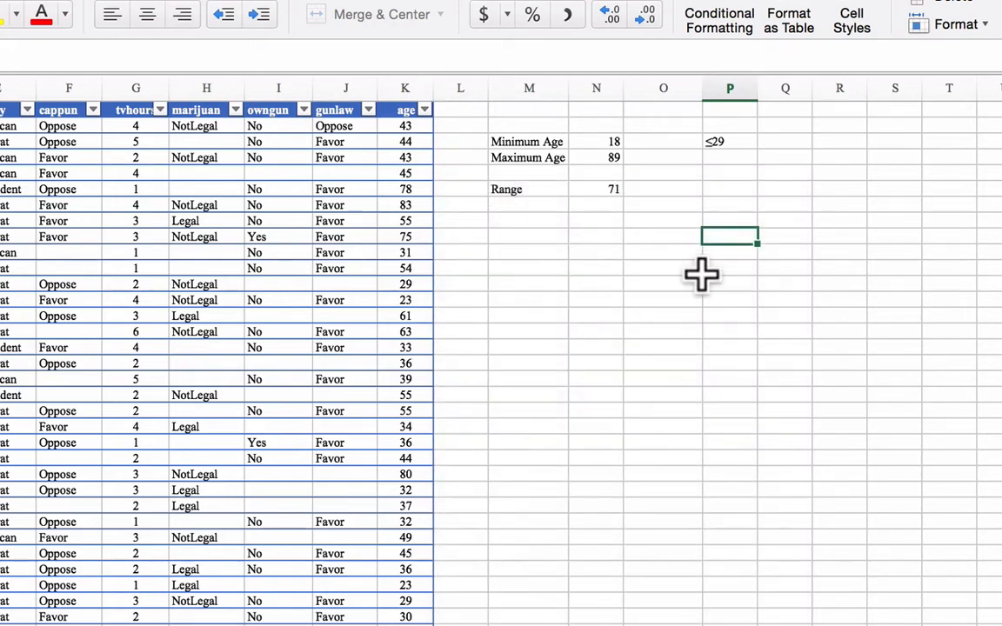
- Fill the ≤29 label from P3 down to cell P4 and change the copy to ≤39
left_click(723, 143)
type("<=29")
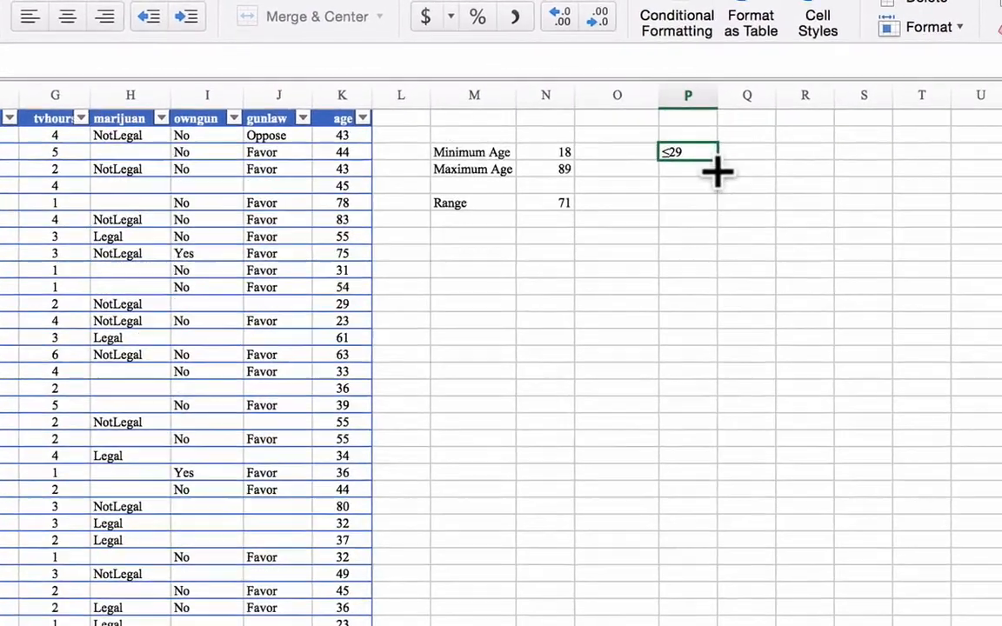
left_click_drag(718, 173, 719, 178)
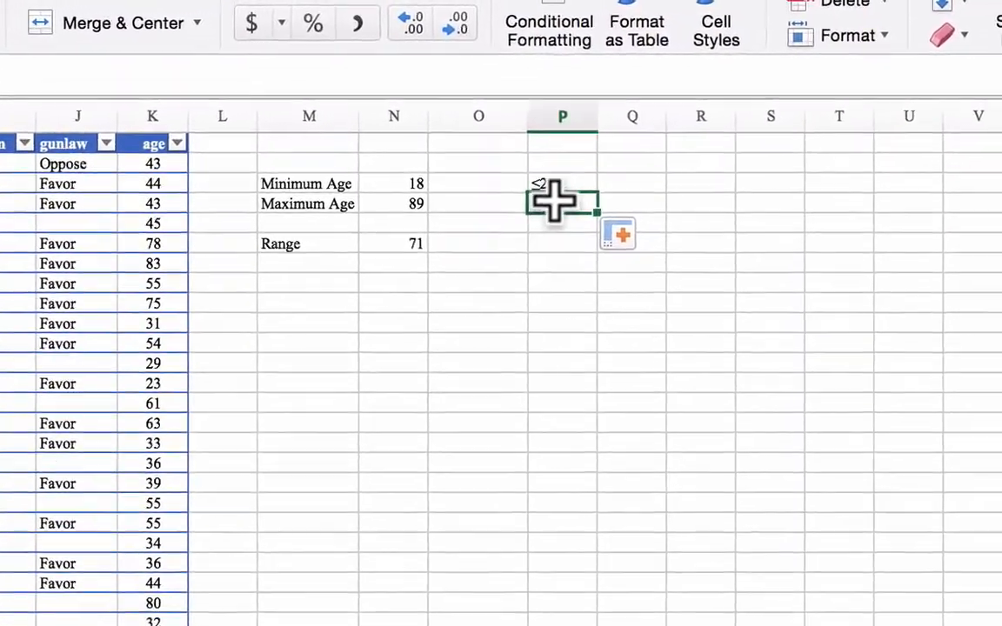
double_click(696, 168)
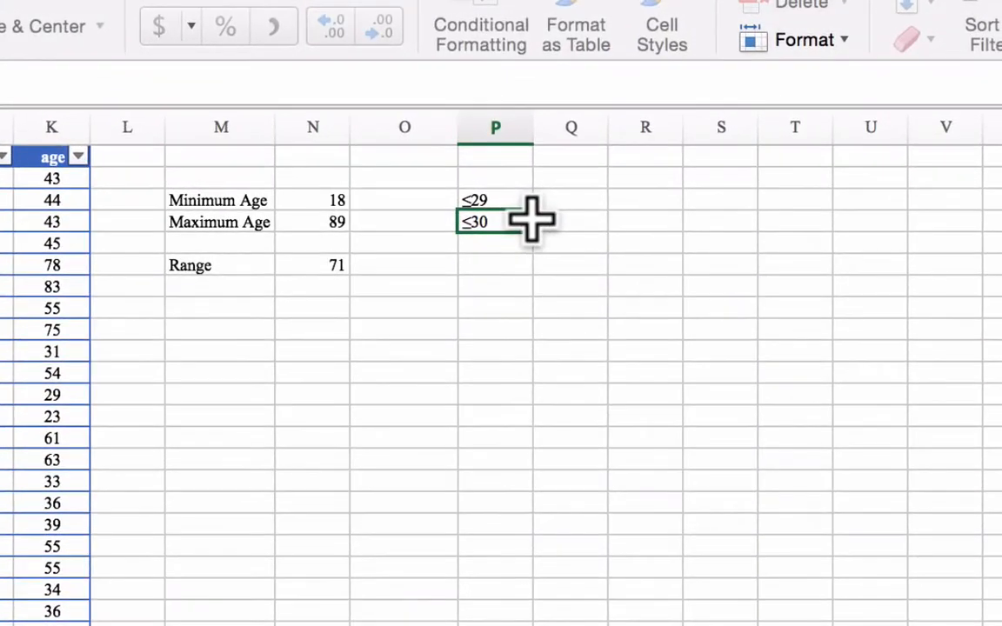
type("9")
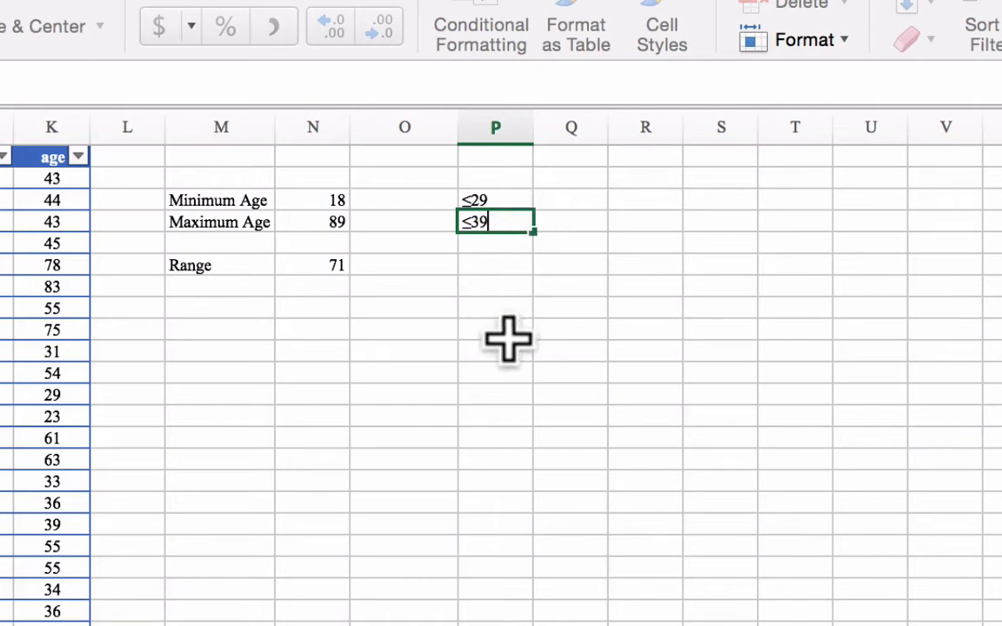
left_click(508, 328)
- Extend the series in P3:P4 down to cell P8 to produce the labels ≤49 through ≤79
left_click_drag(507, 200, 510, 217)
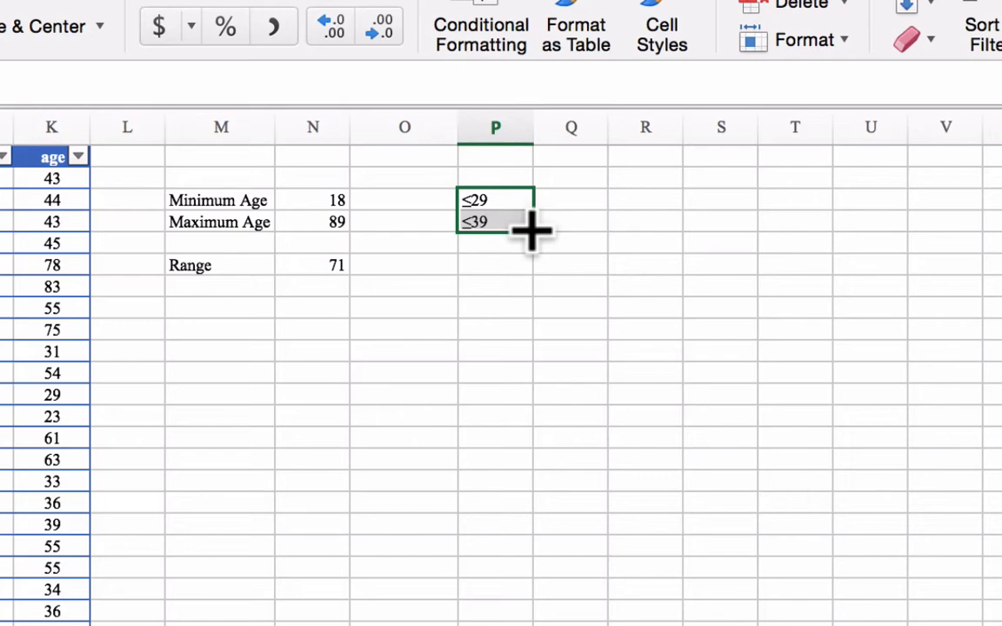
left_click_drag(531, 231, 531, 320)
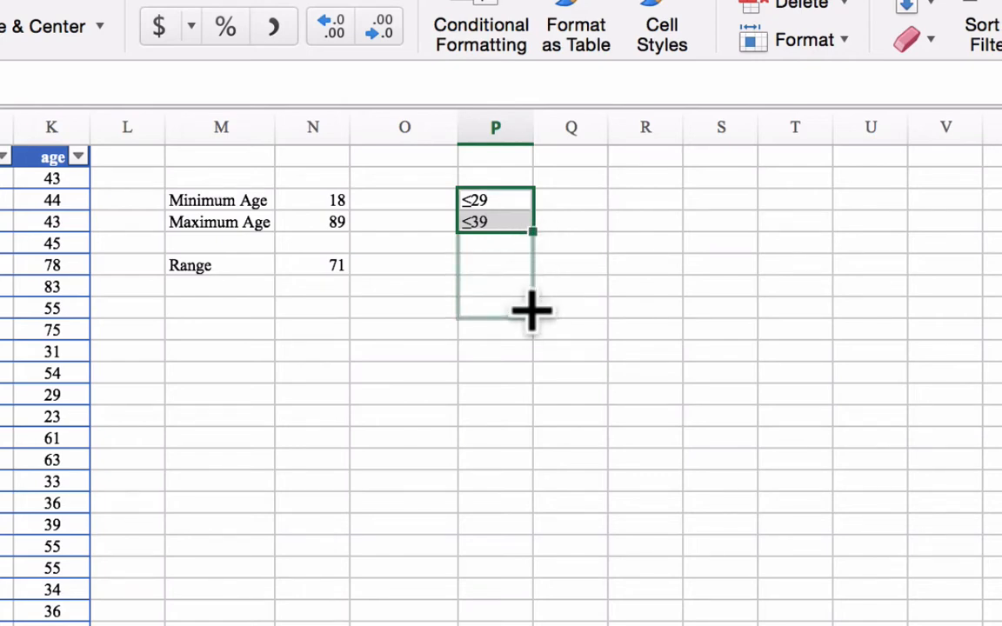
left_click_drag(532, 320, 532, 320)
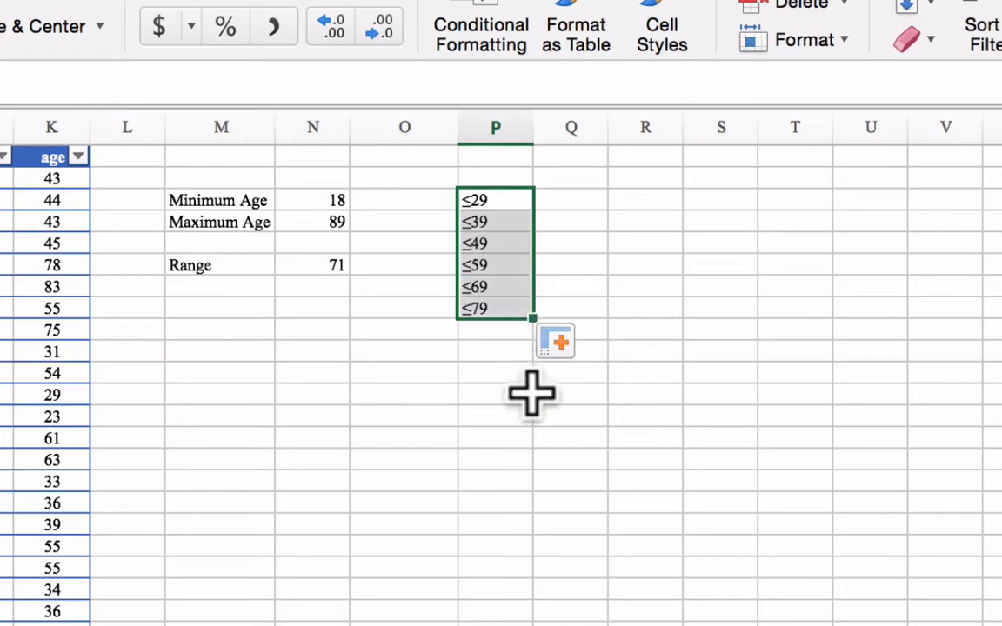
- Enter the final age-group label >79 in cell P9, inserting the > sign from the Math Symbols
left_click(489, 331)
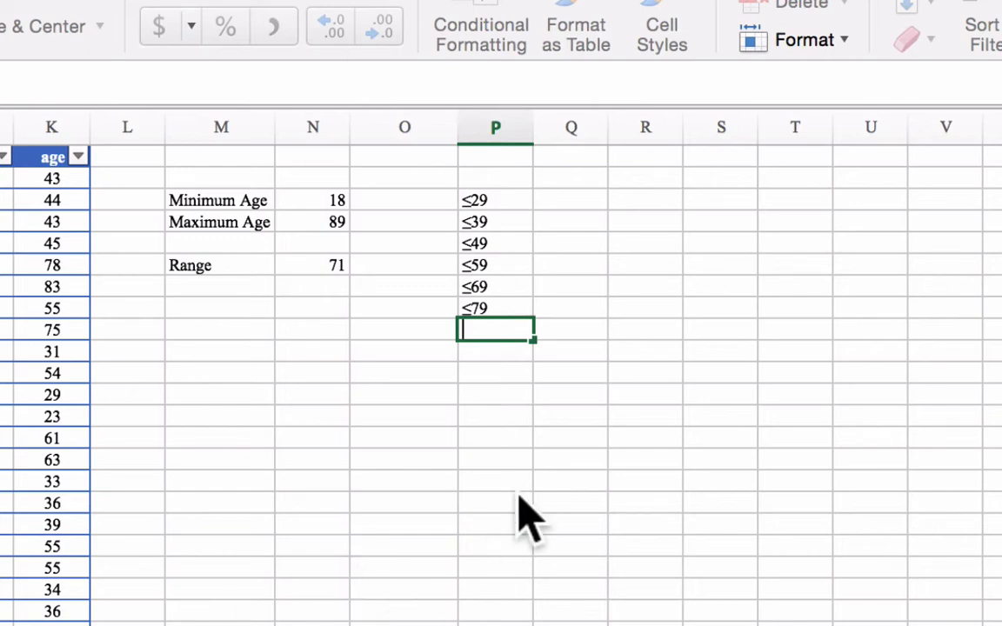
key("ctrl+super+space")
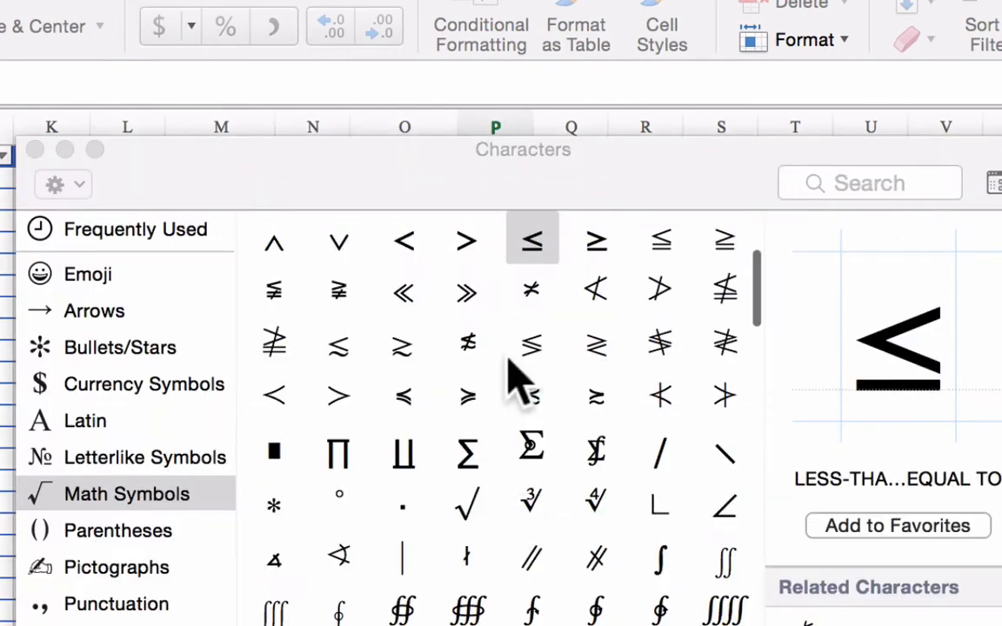
left_click(465, 242)
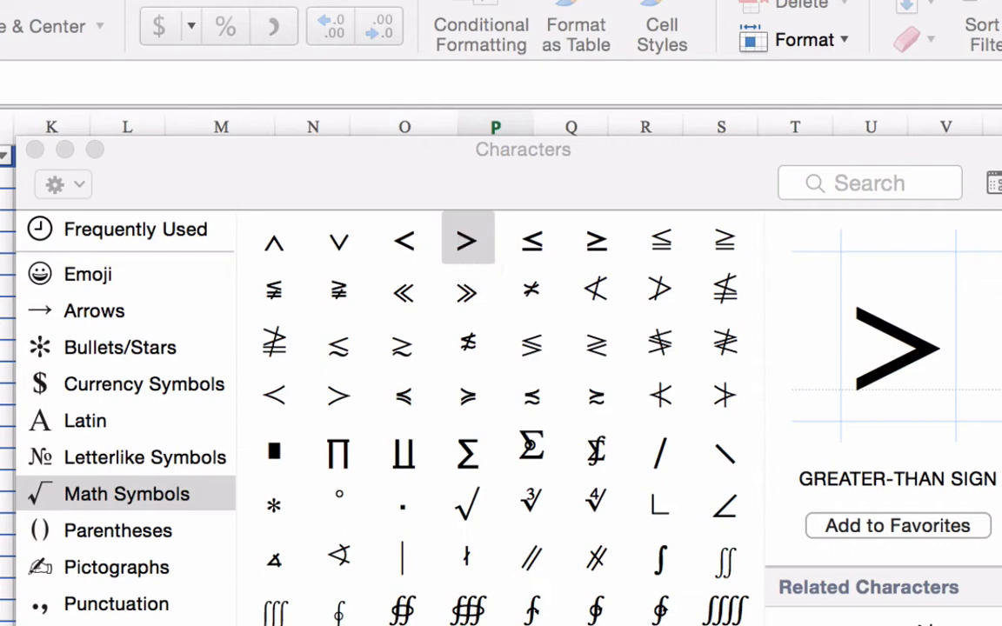
left_click(404, 622)
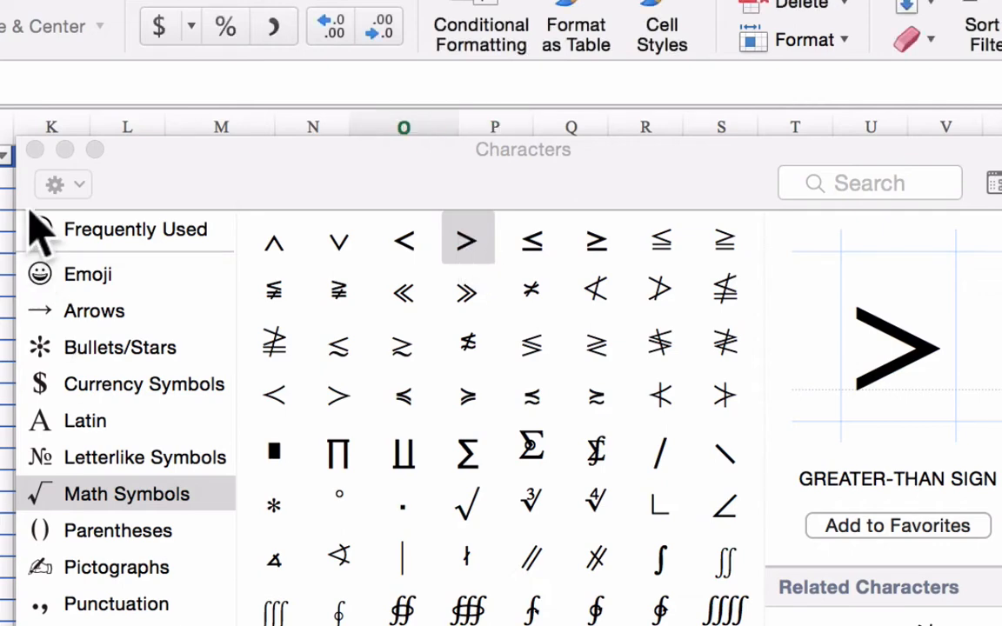
left_click(35, 149)
double_click(504, 329)
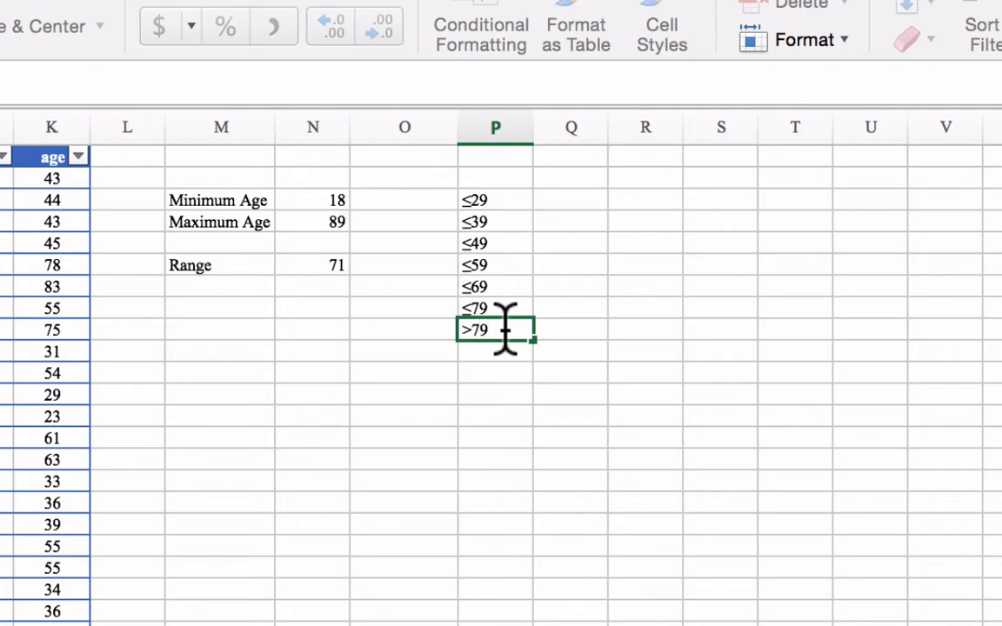
left_click(597, 394)
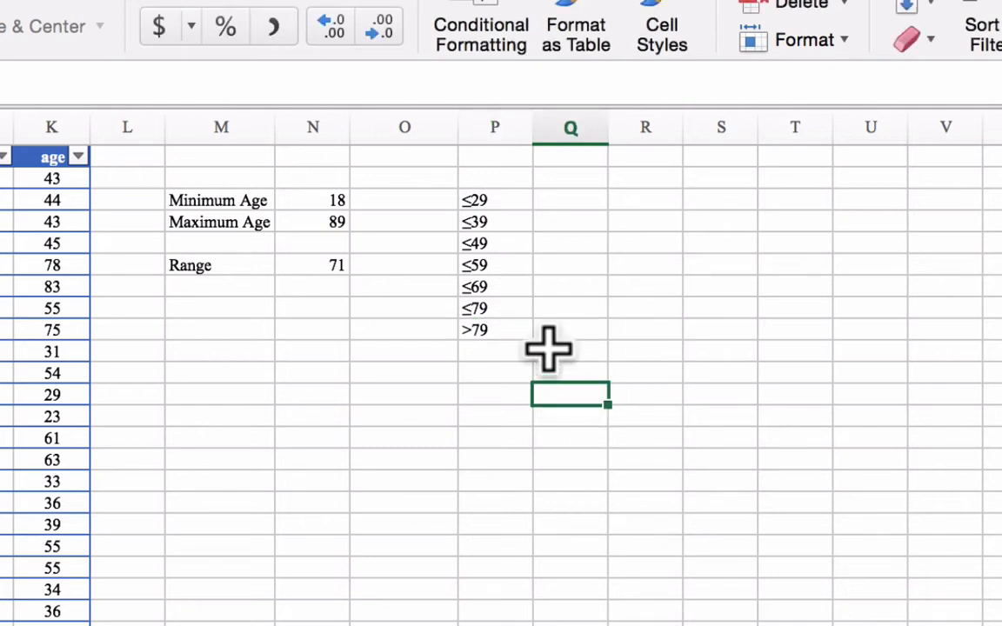
left_click(490, 200)
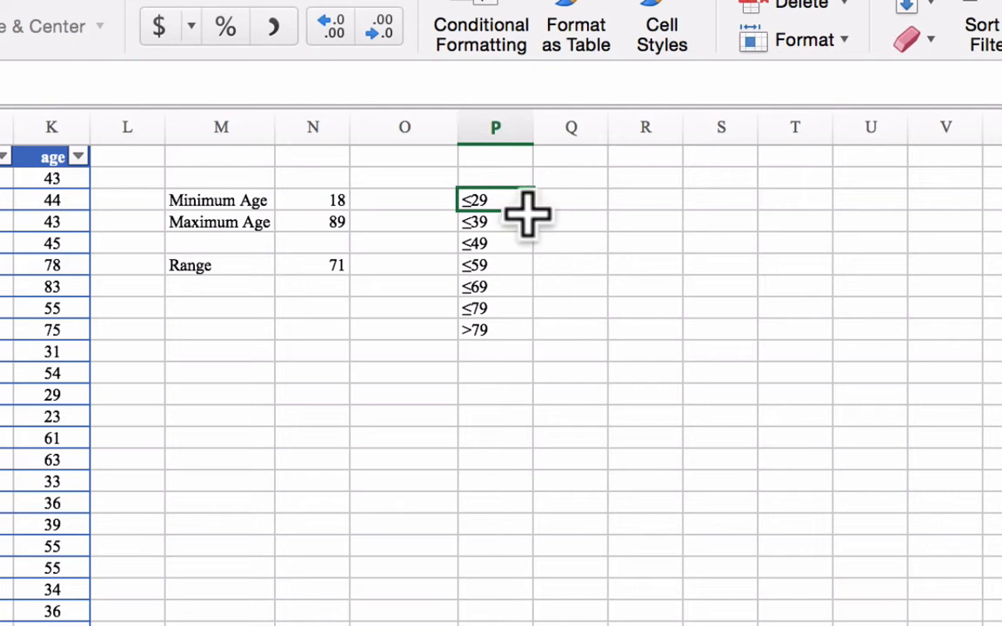
- Enter the heading Bin Maximum in cell Q2 and widen column Q to fit it
left_click(500, 224)
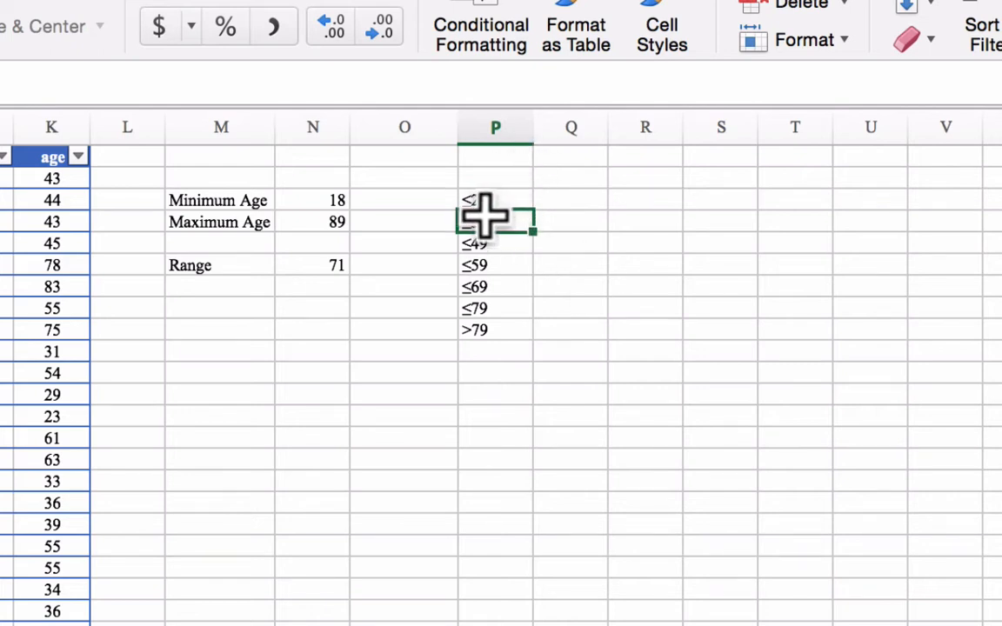
left_click(571, 198)
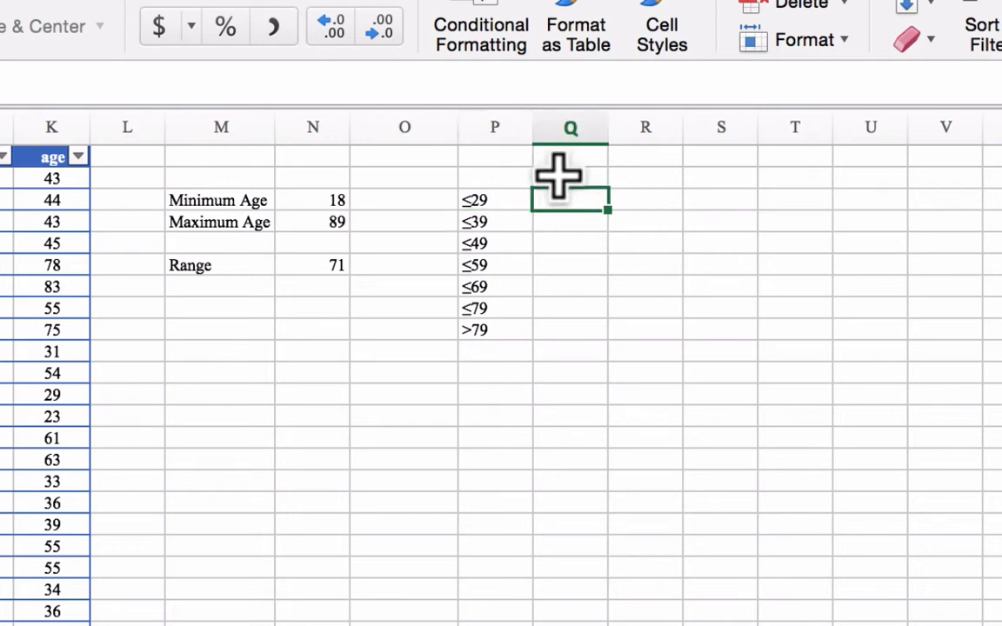
left_click(572, 174)
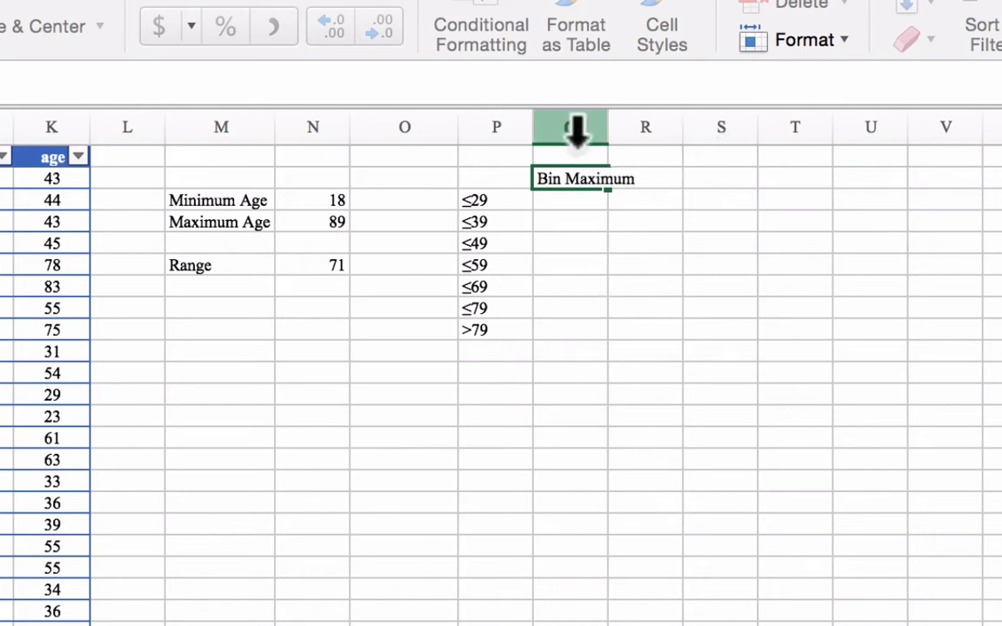
double_click(607, 122)
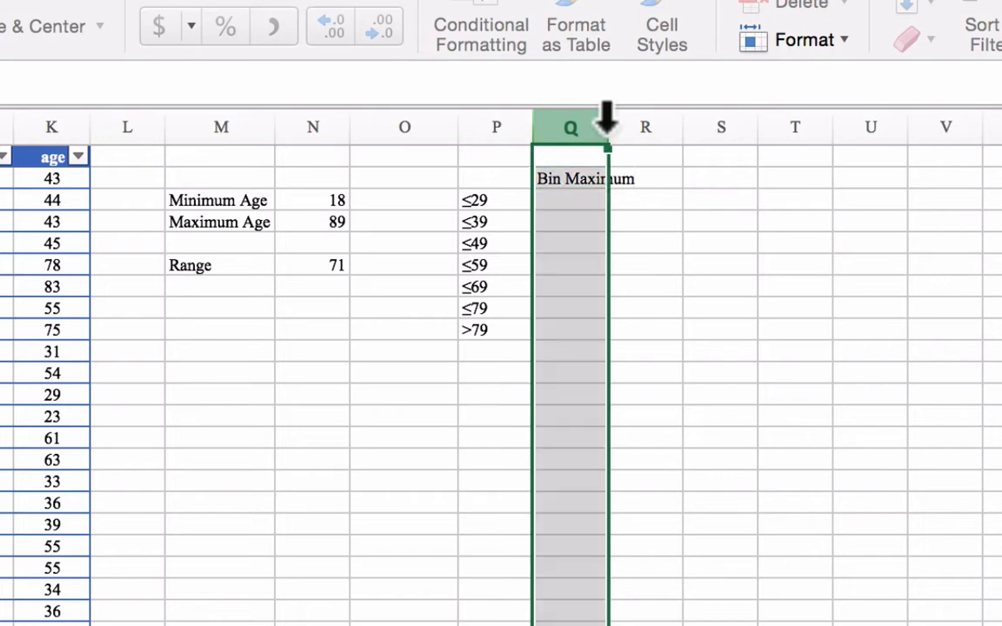
- Enter 29 in Q3 and 39 in Q4 and extend the series down to 79 in cell Q8
left_click(581, 193)
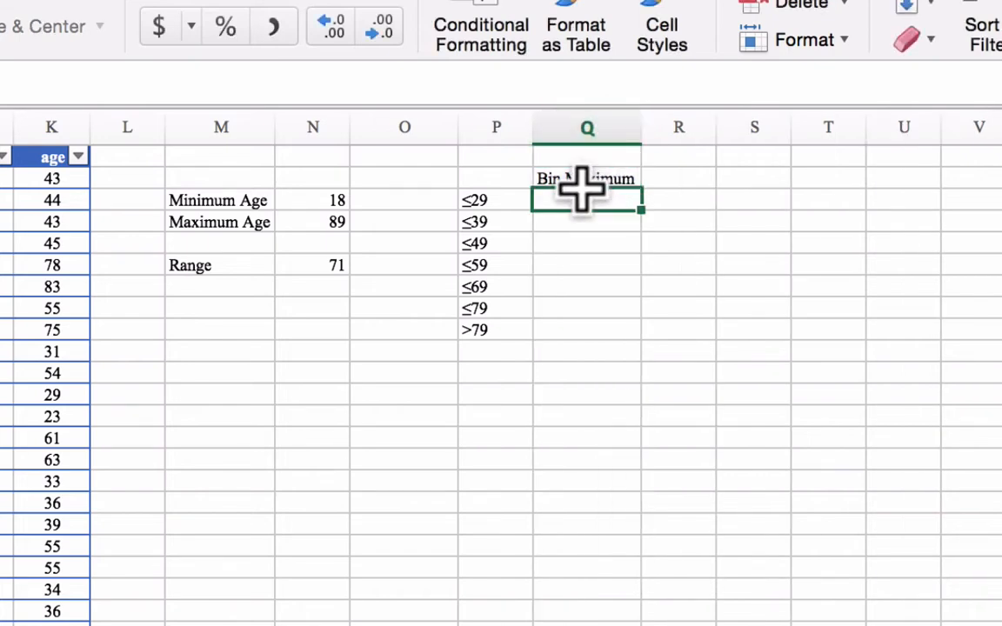
double_click(582, 196)
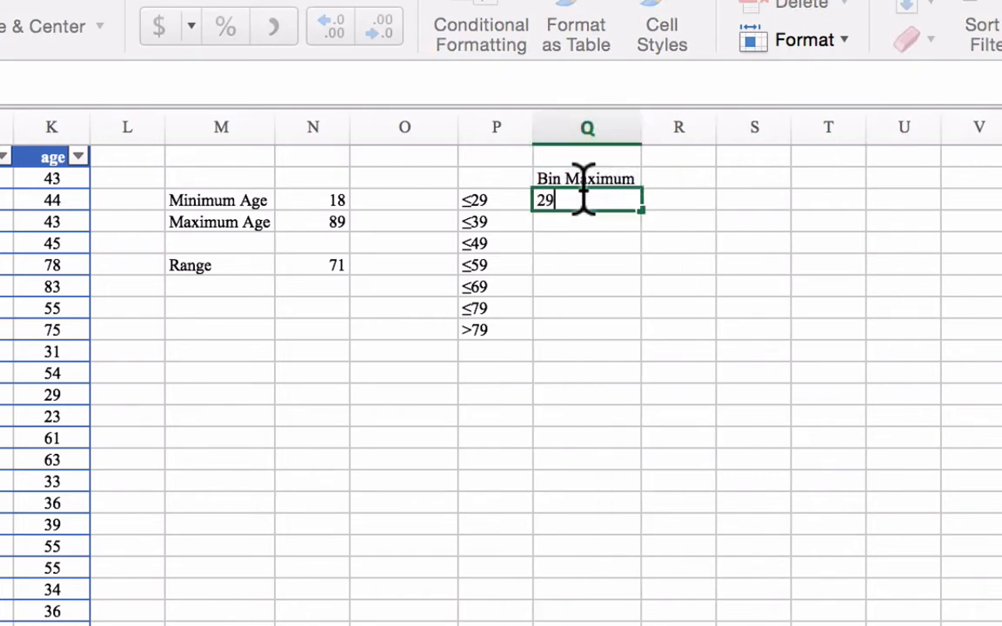
type("29")
key("Return")
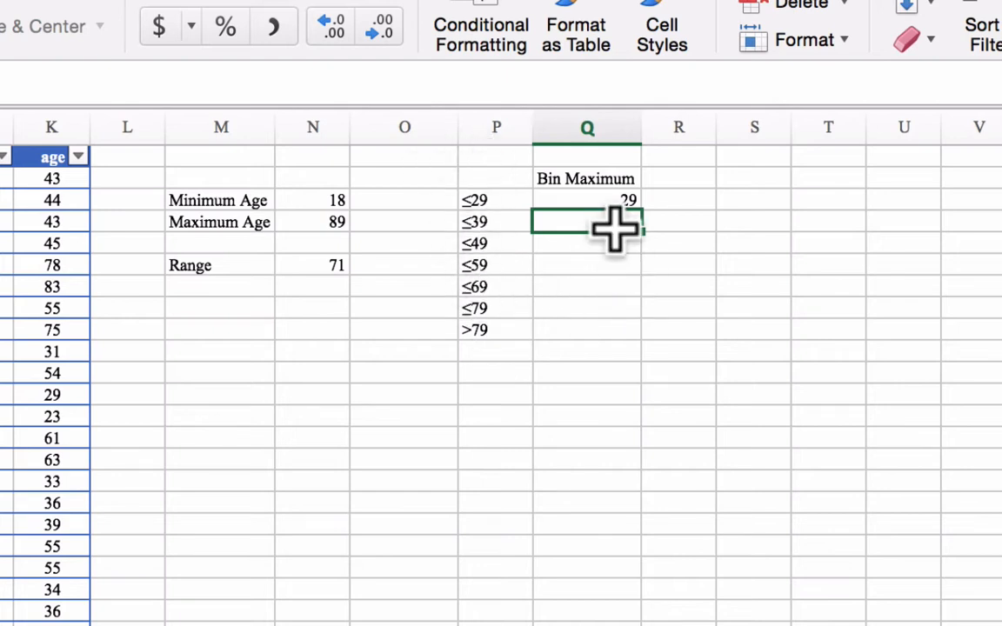
type("39")
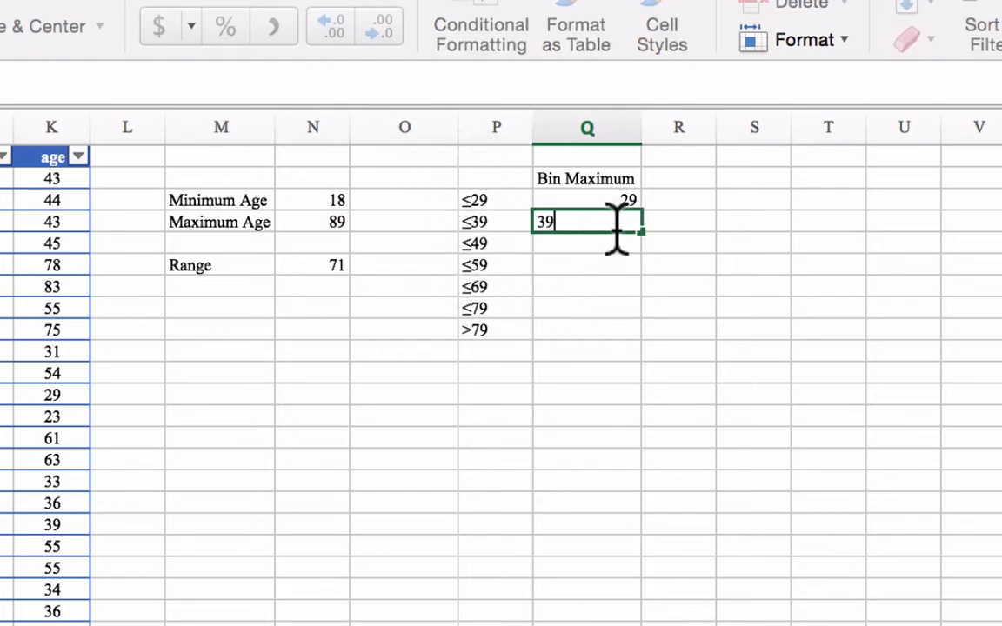
key("Return")
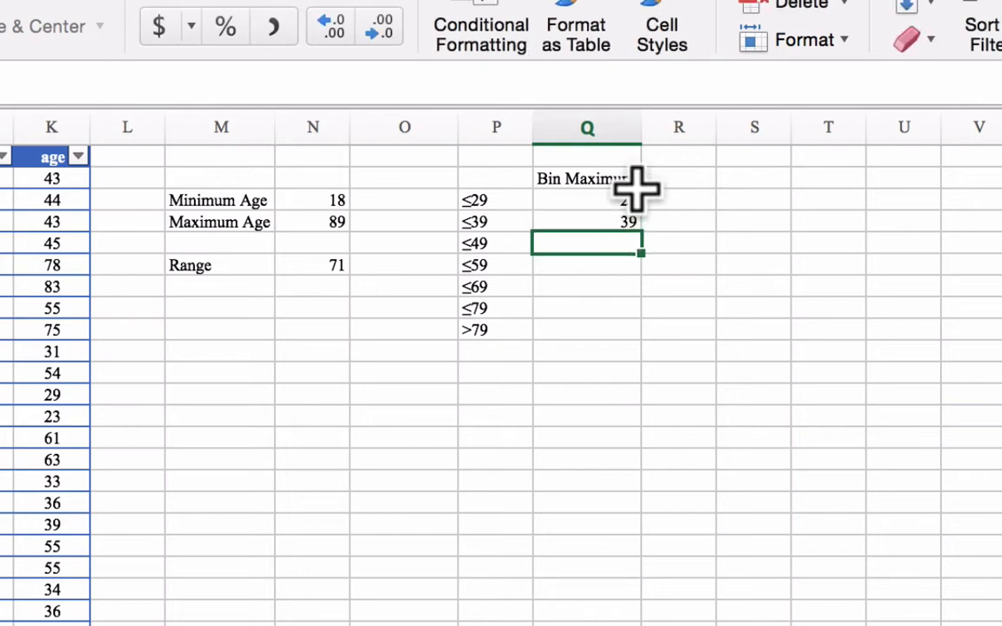
left_click_drag(627, 198, 642, 323)
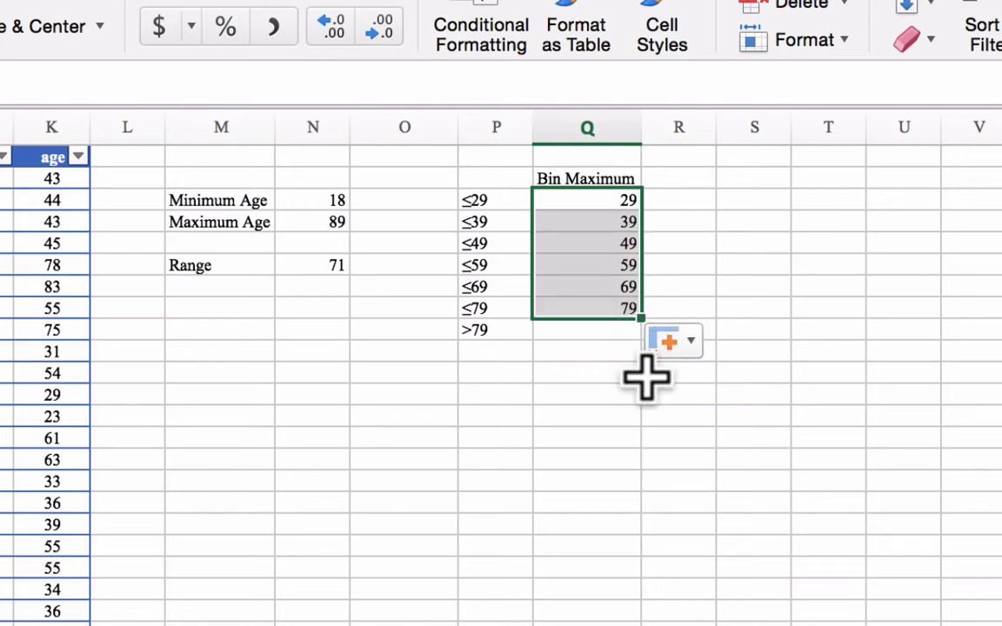
- Enter the heading Frequency in cell R2, beside Bin Maximum
left_click(580, 333)
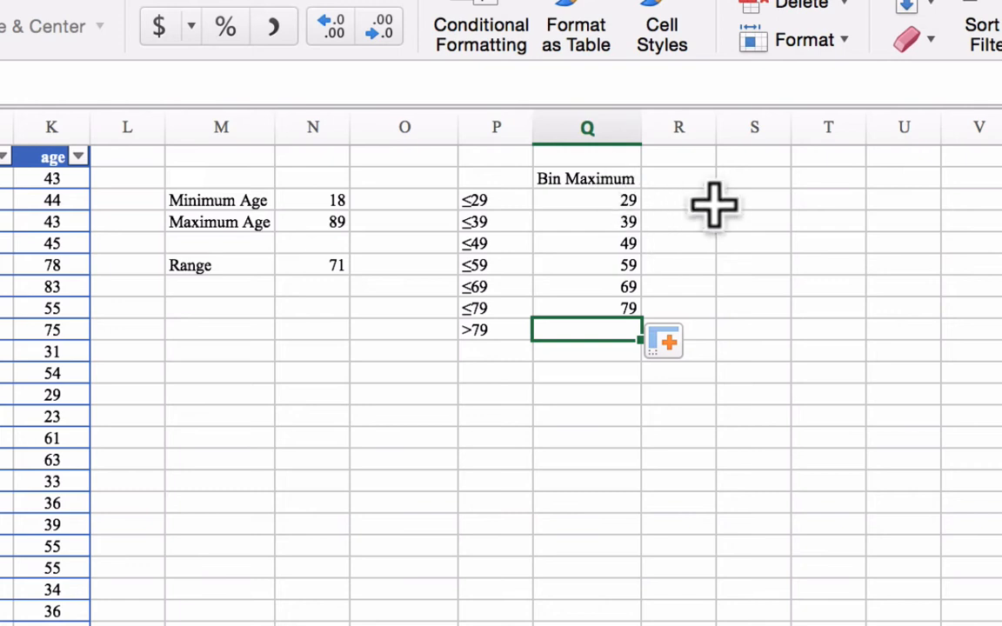
double_click(663, 180)
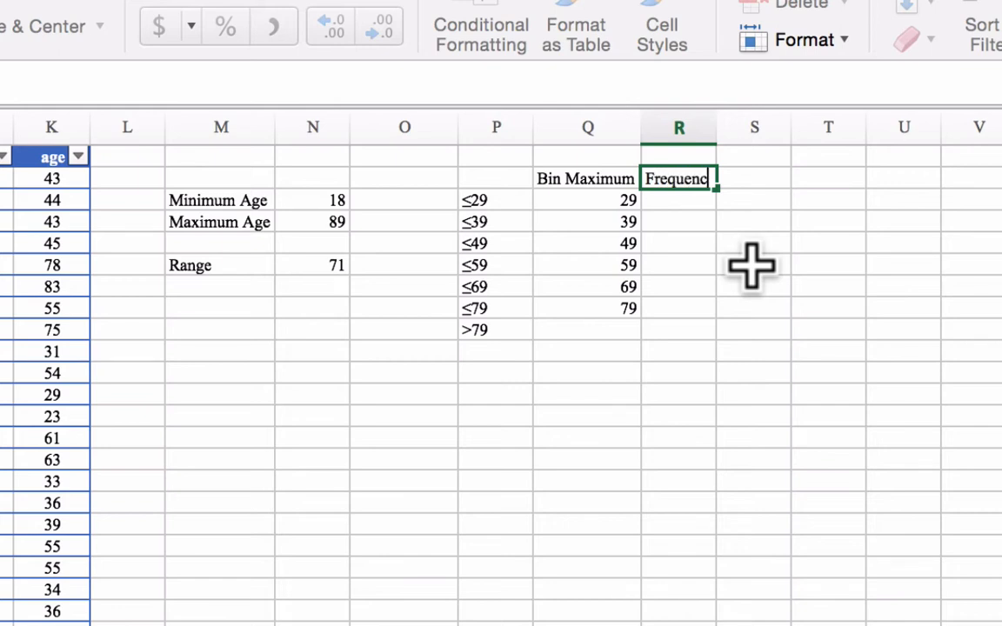
left_click(753, 266)
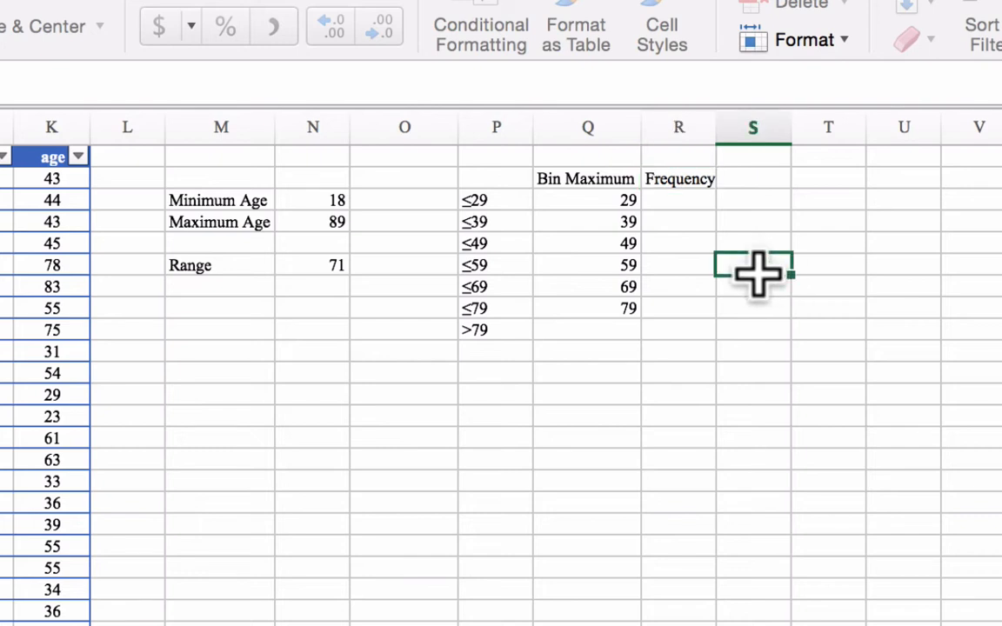
- Start a FREQUENCY formula over the range R3:R9 with the whole age column K:K as its data array
left_click(678, 203)
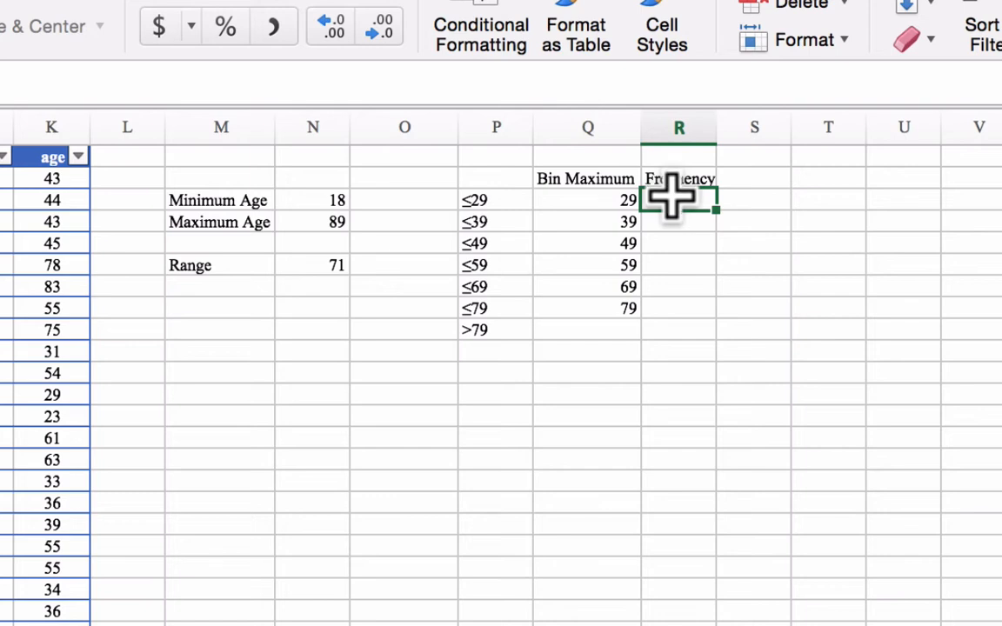
double_click(671, 198)
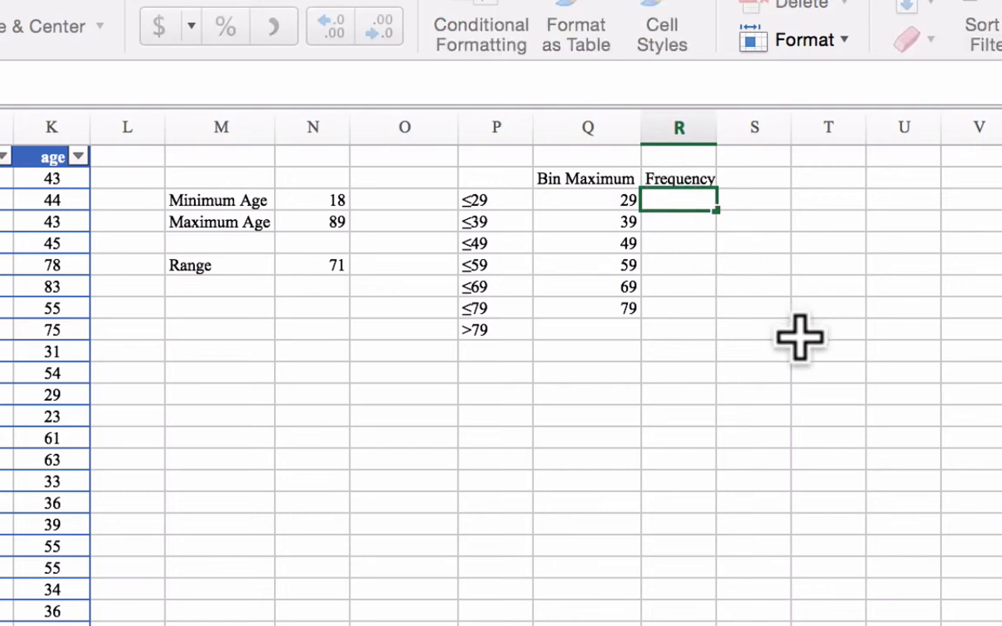
left_click(848, 526)
left_click(691, 193)
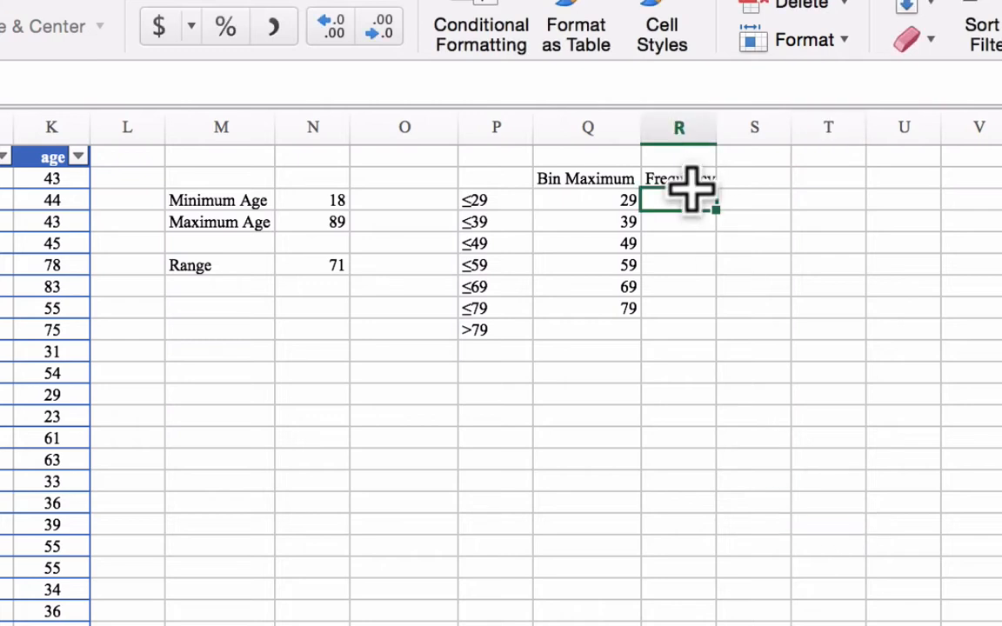
left_click_drag(691, 193, 693, 320)
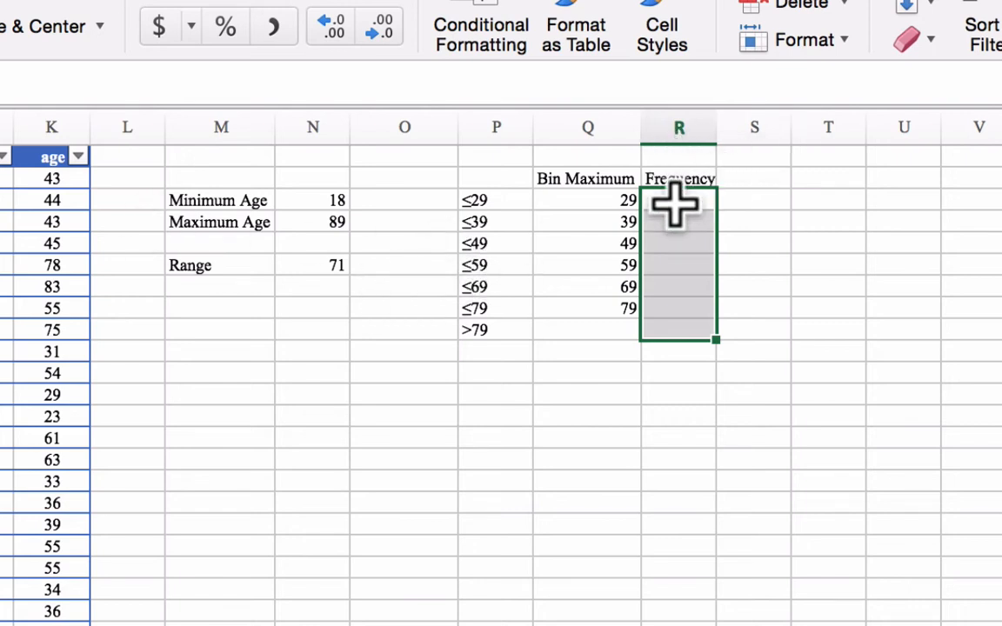
type("=F")
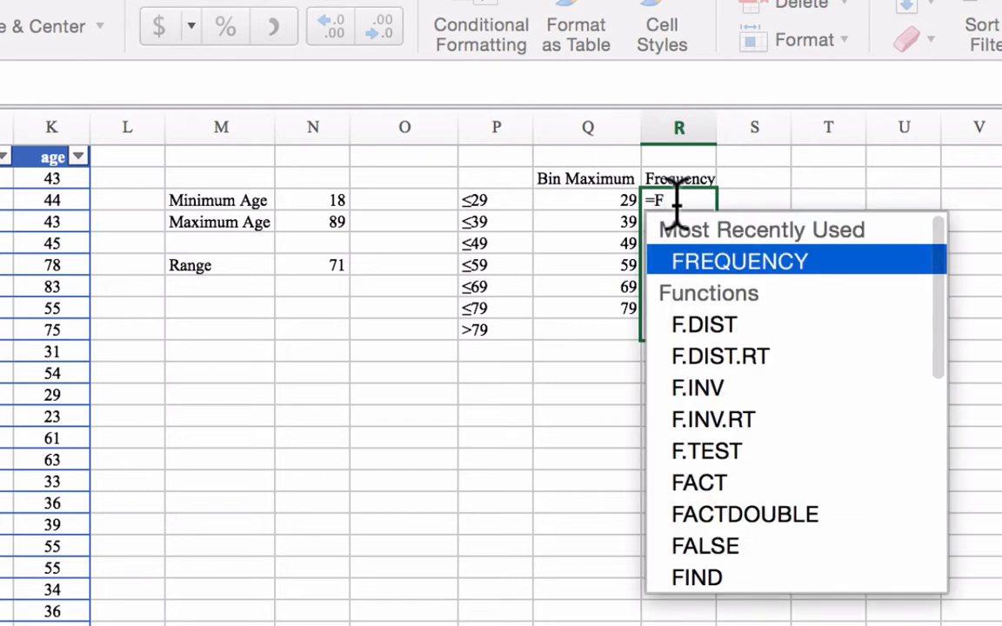
double_click(768, 261)
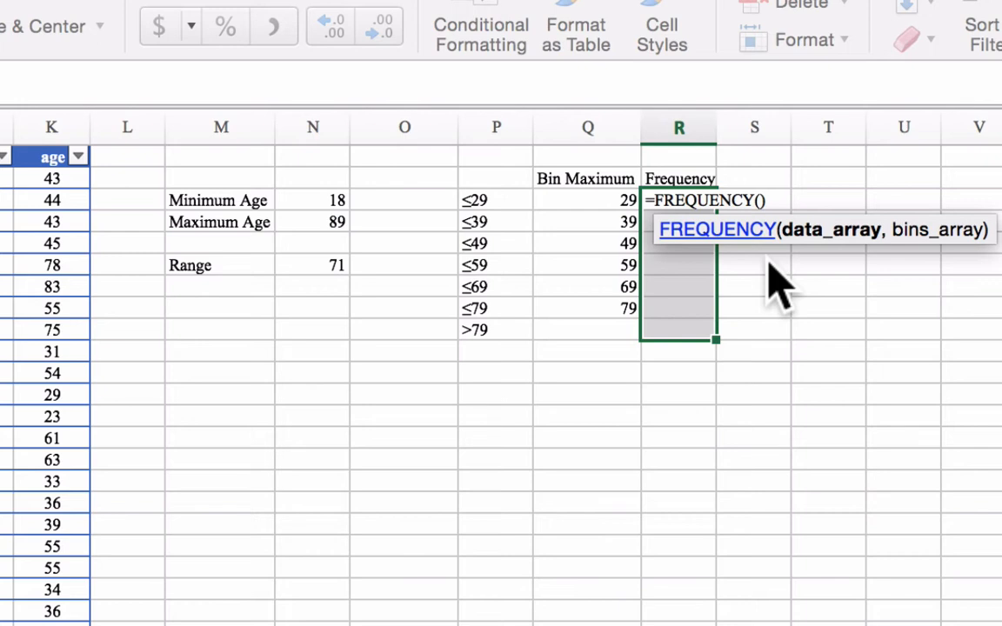
left_click(48, 137)
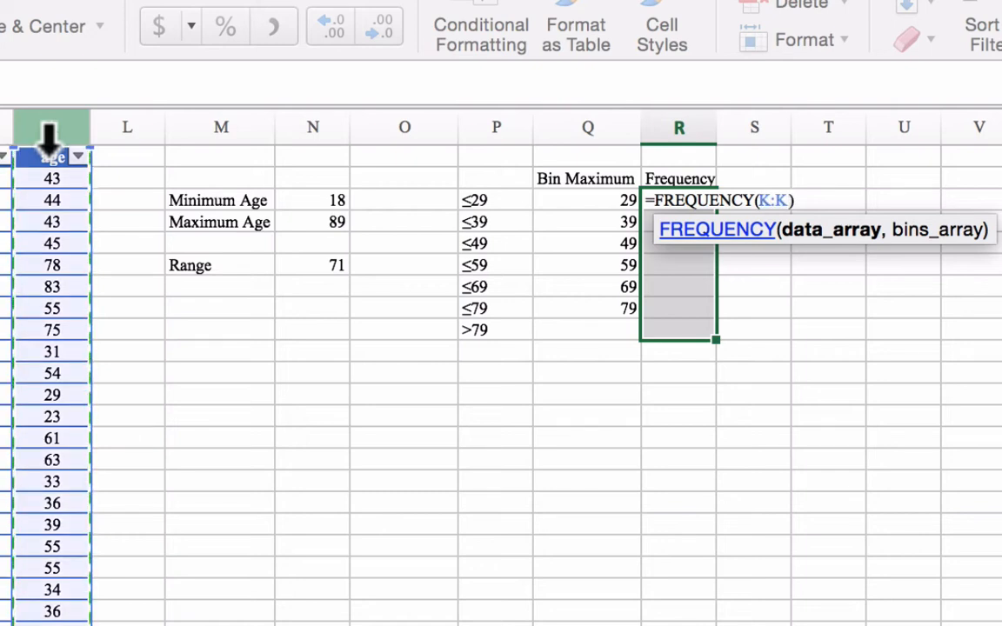
- Set Q3:Q8 as the bins array of the FREQUENCY formula and enter it as an array formula in R3:R9
type(",")
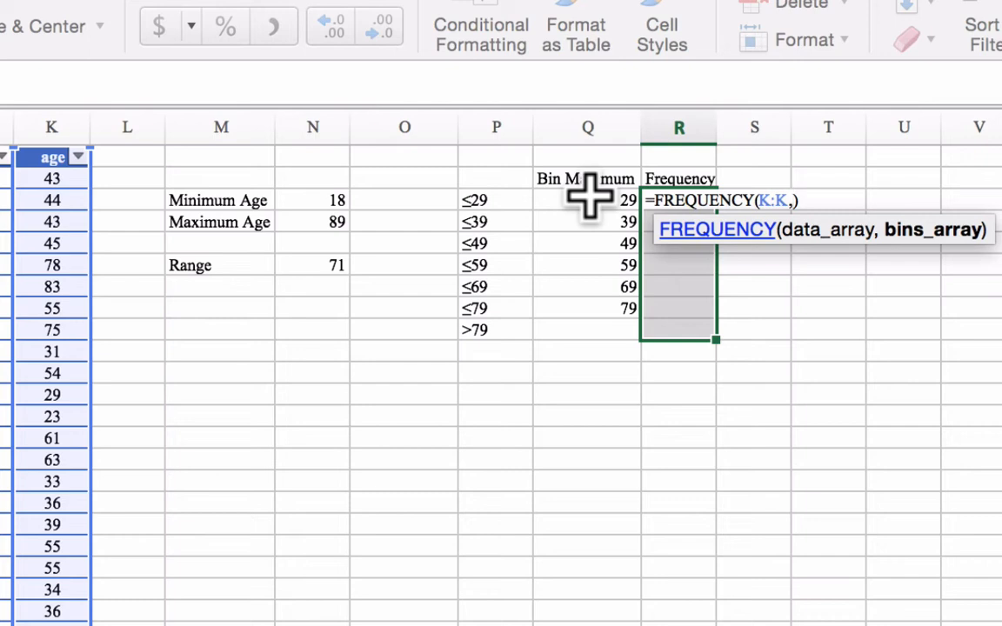
type("Q3:")
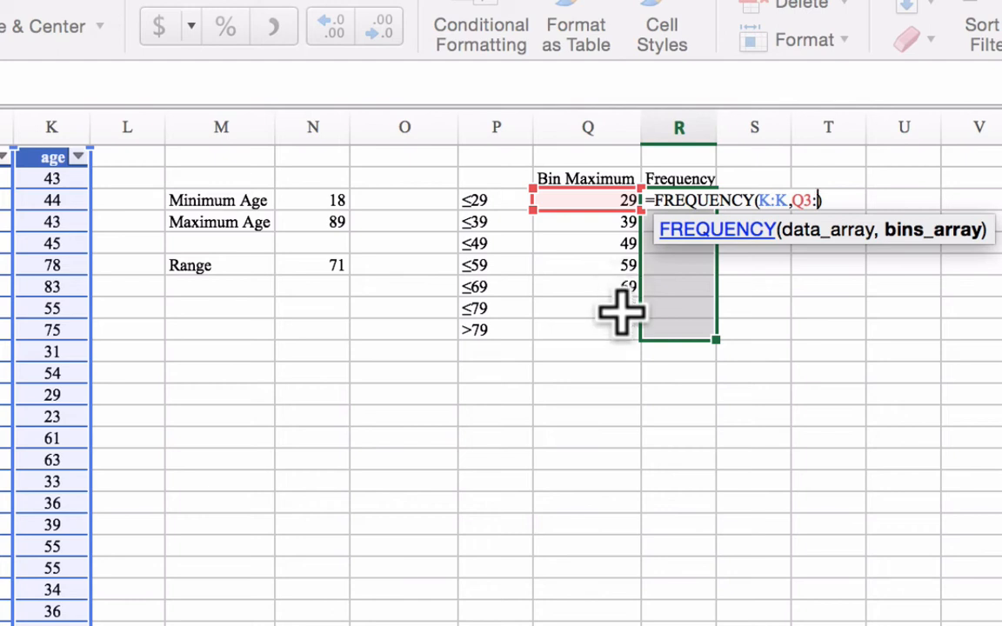
type("Q")
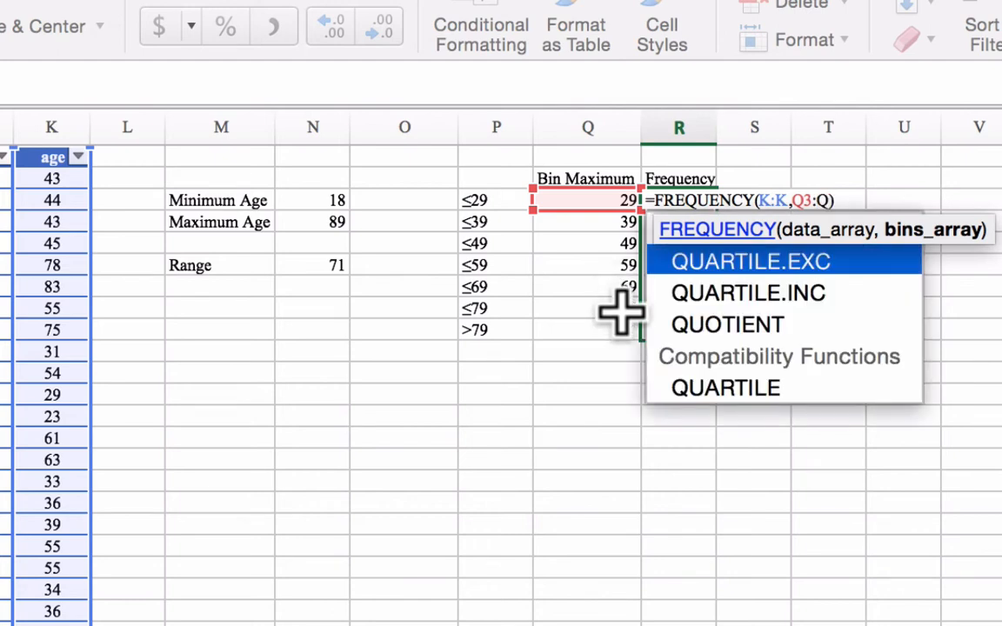
type("8")
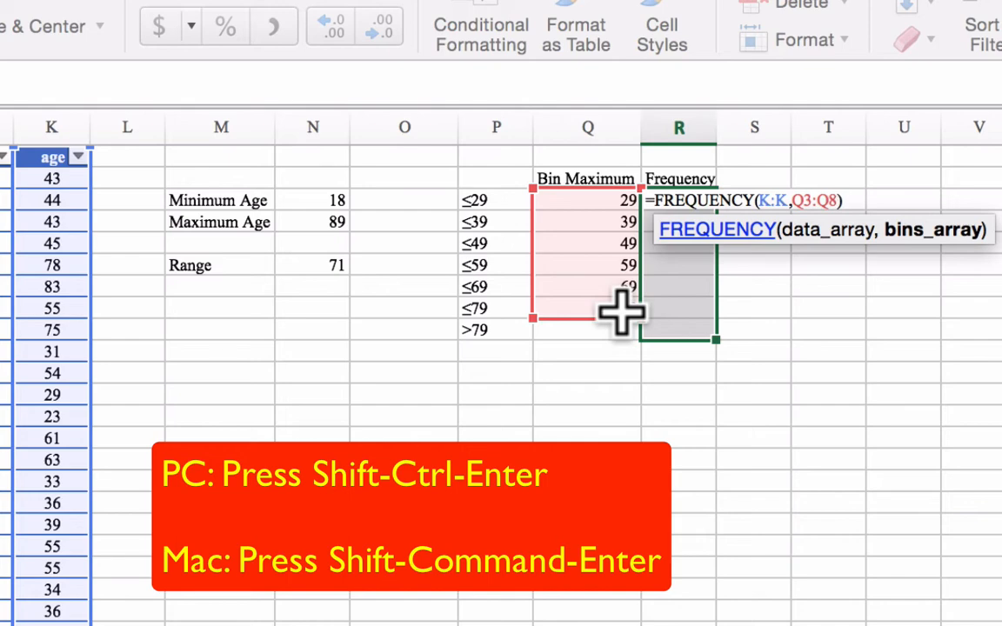
key("super+shift+Return")
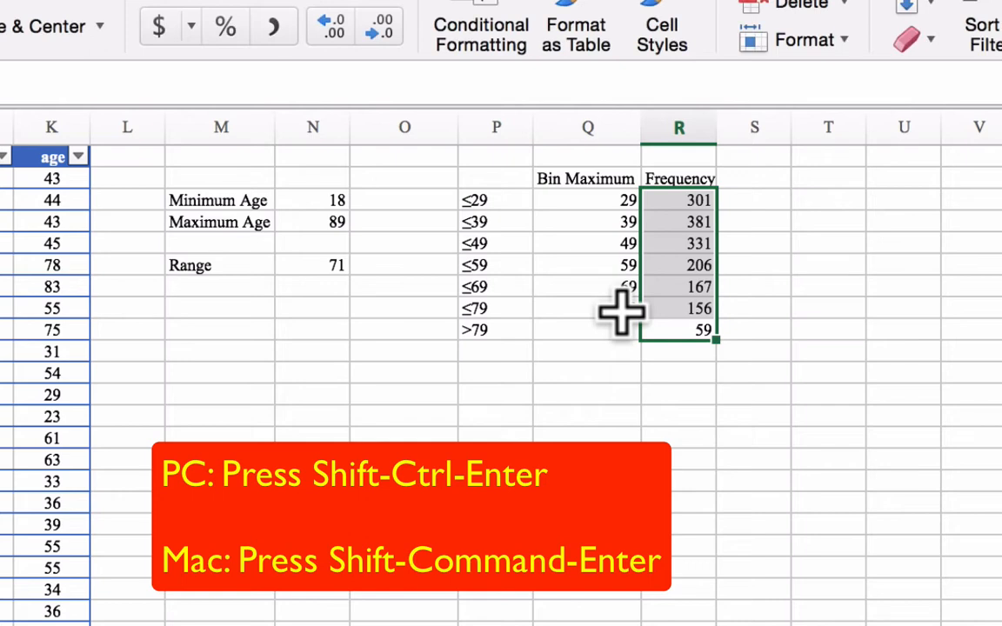
left_click(621, 520)
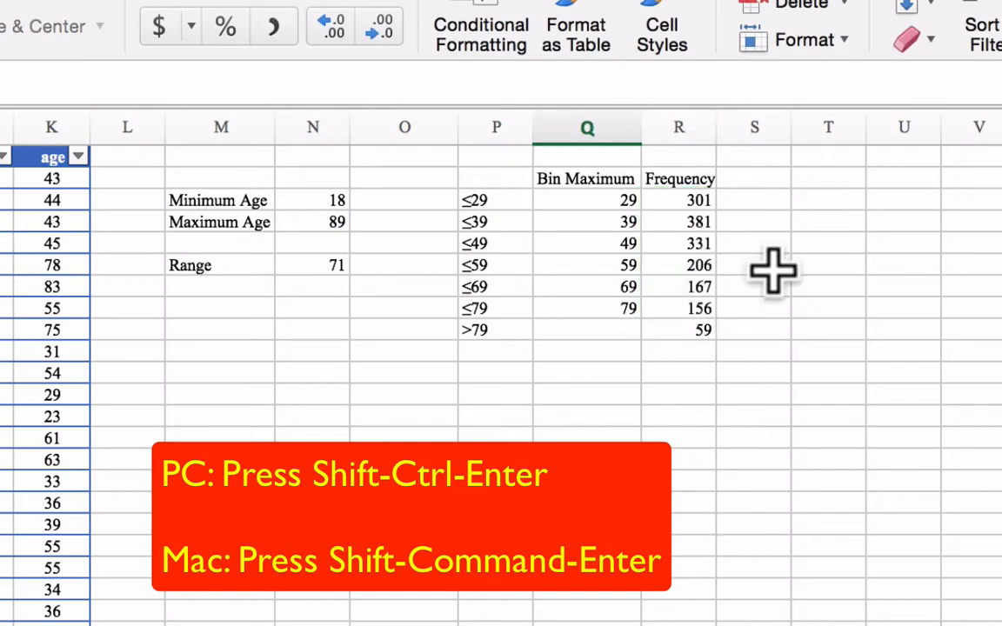
left_click(674, 204)
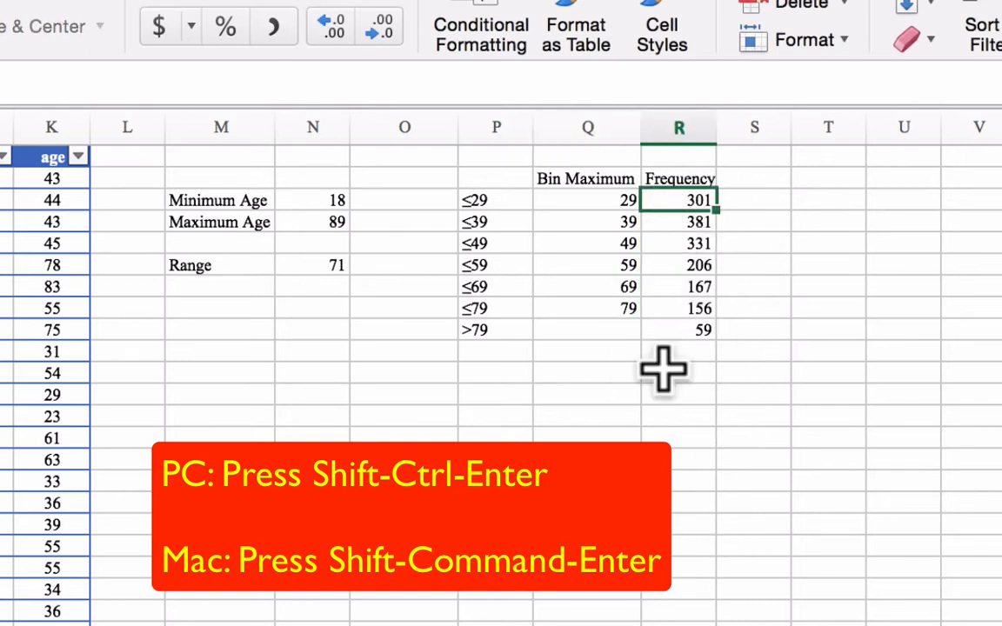
left_click(700, 329)
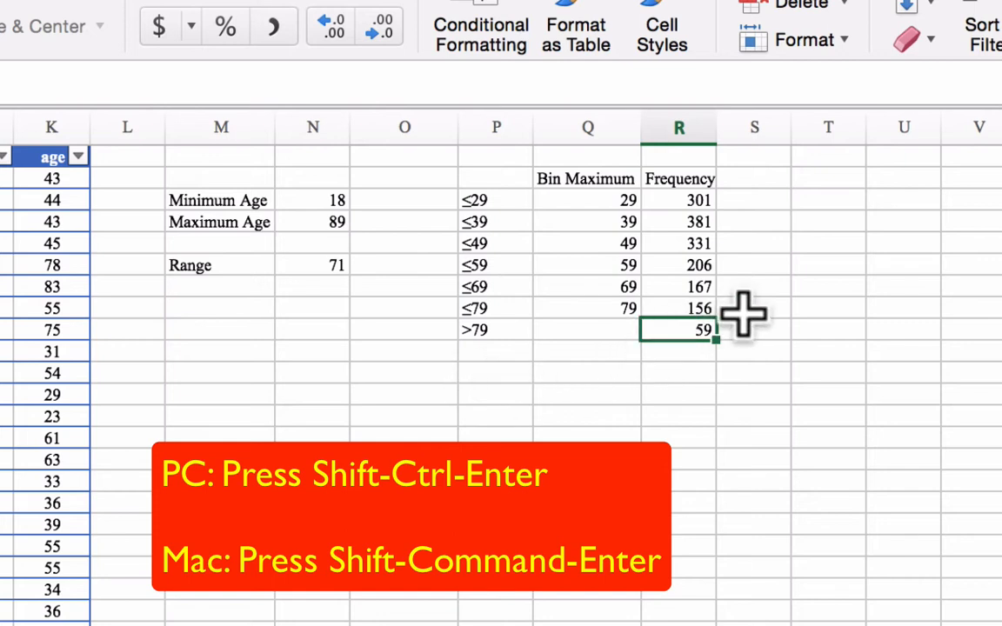
- Enter 80 in P11 and 81 in P12 and extend the series down to 90 in cell P21
left_click(507, 374)
double_click(507, 373)
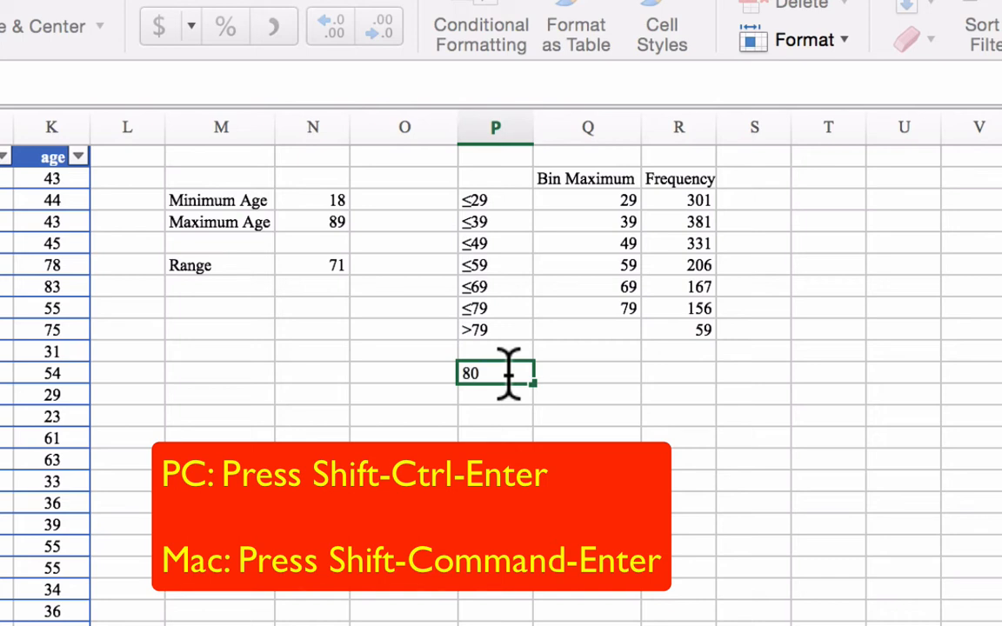
key("Return")
left_click(508, 369)
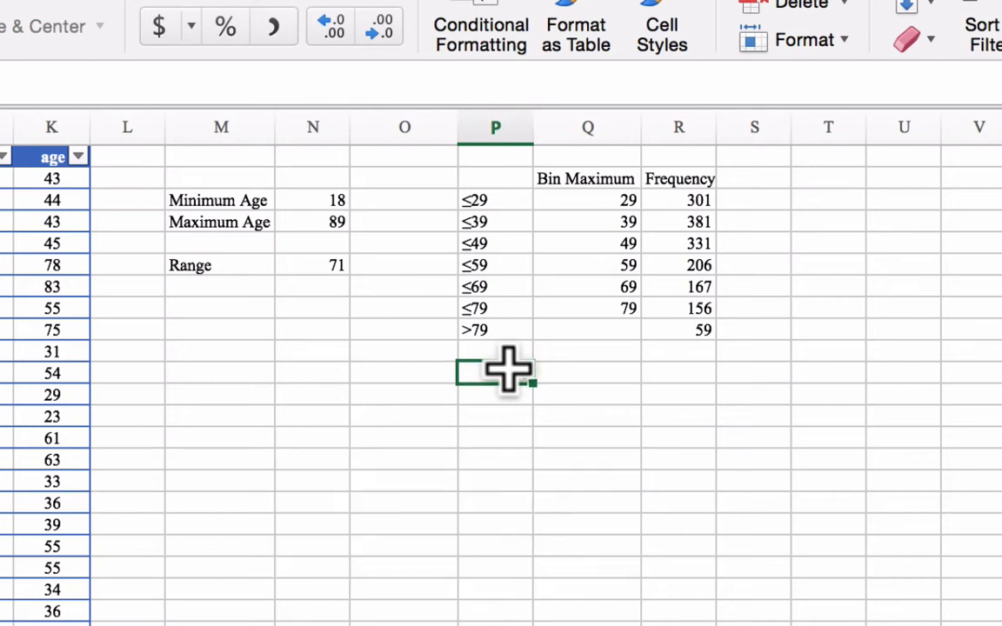
left_click(524, 396)
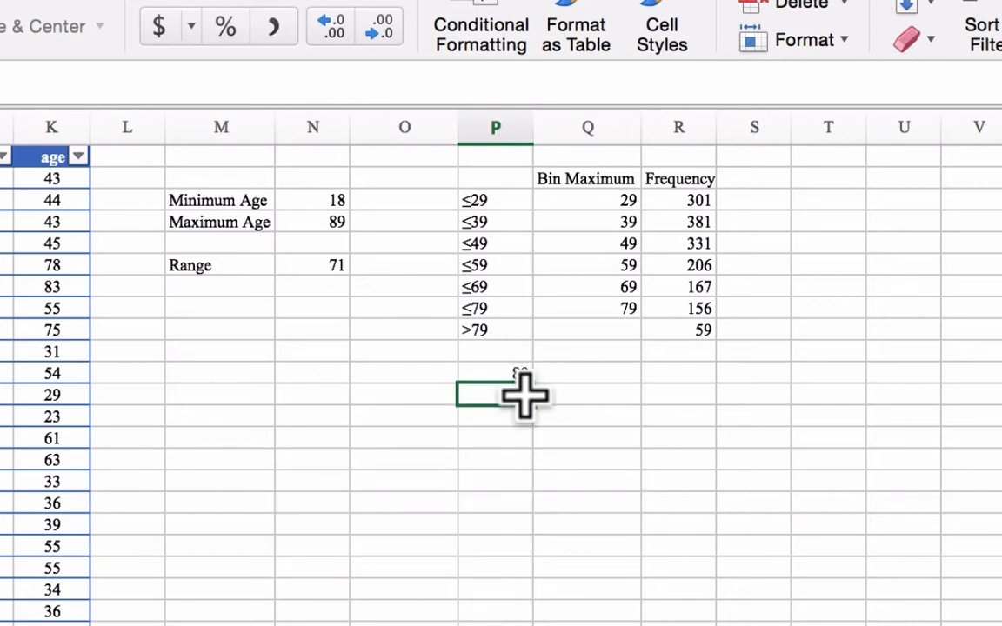
type("81")
key("Return")
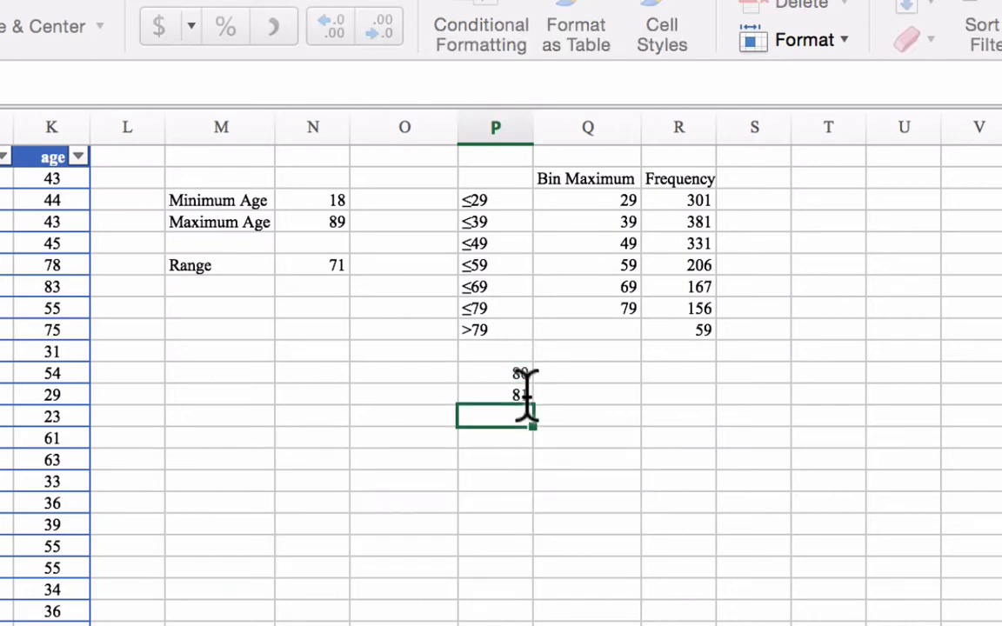
left_click_drag(517, 374, 539, 597)
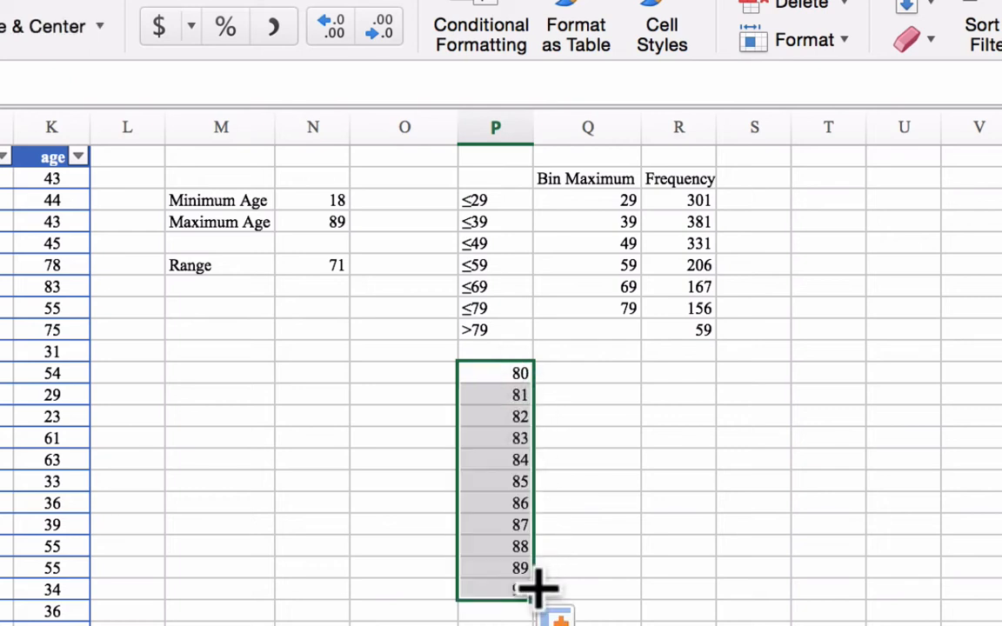
left_click(510, 587)
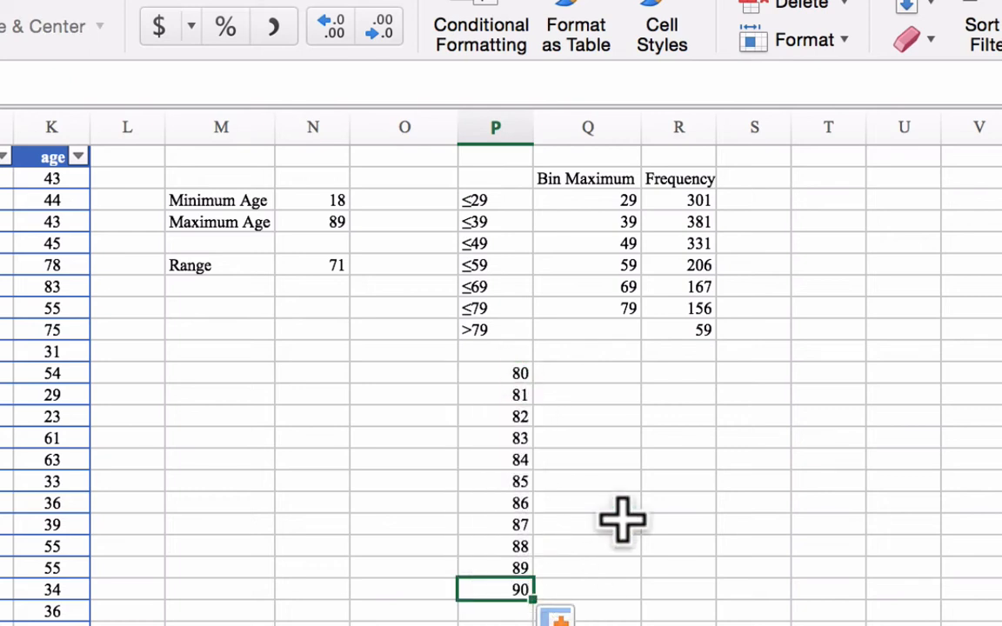
left_click(570, 368)
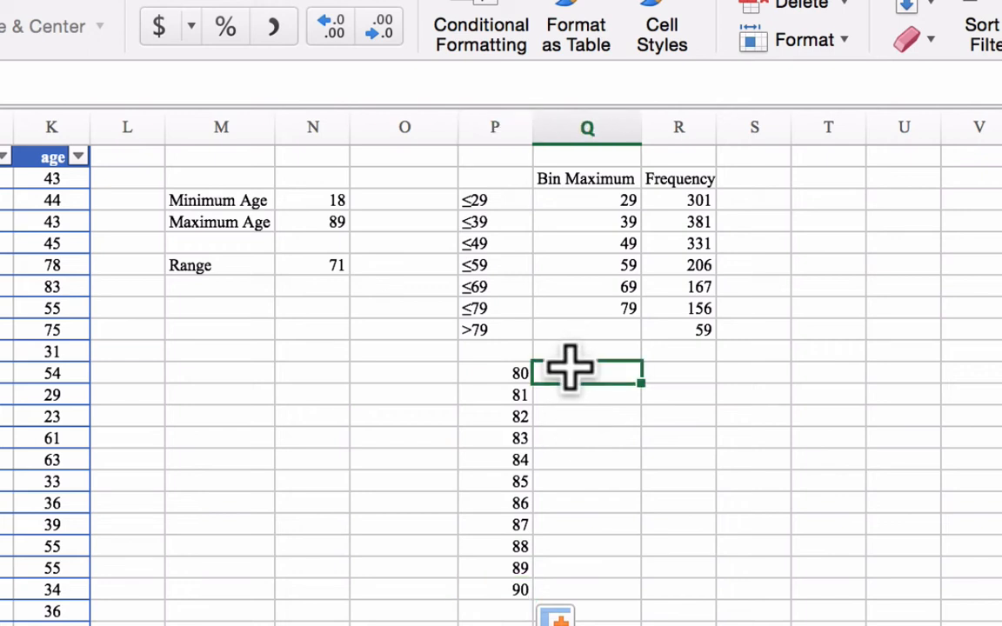
- Enter a COUNTIF formula in Q11 that counts the age column K:K using P11 as the criterion
type("=Cou")
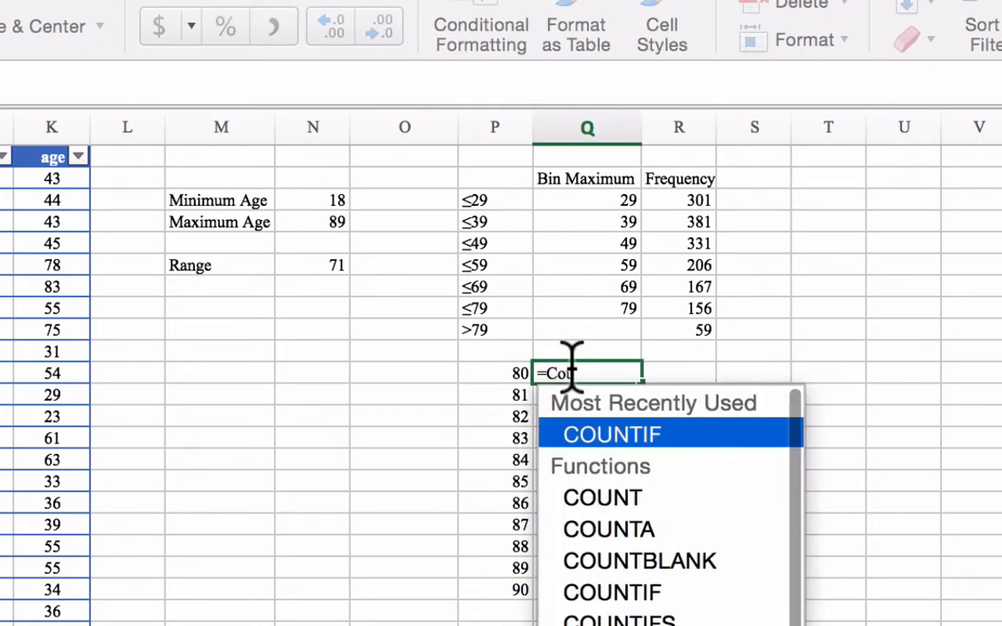
double_click(578, 434)
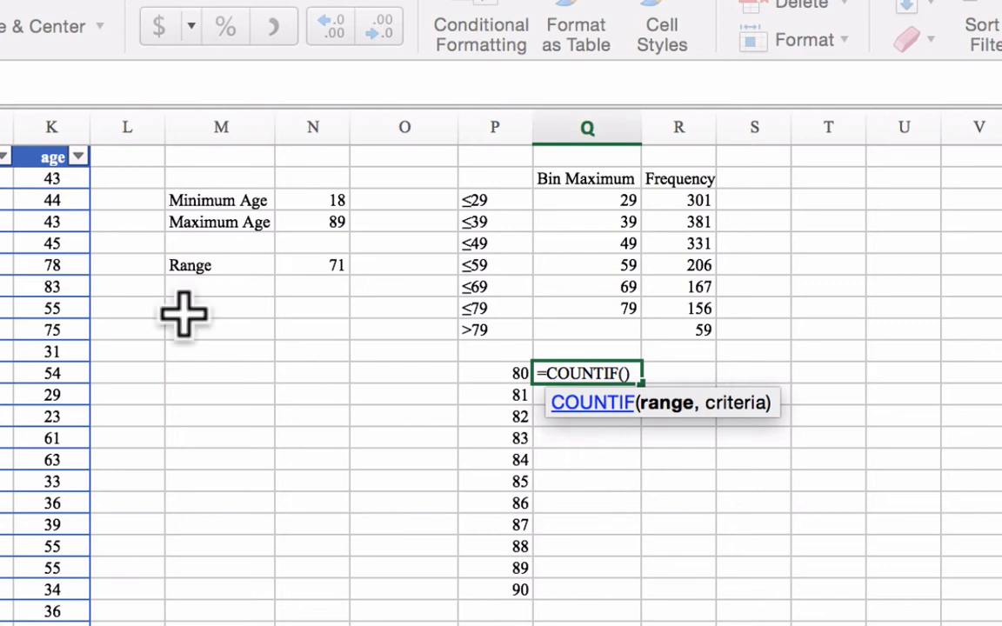
left_click(52, 130)
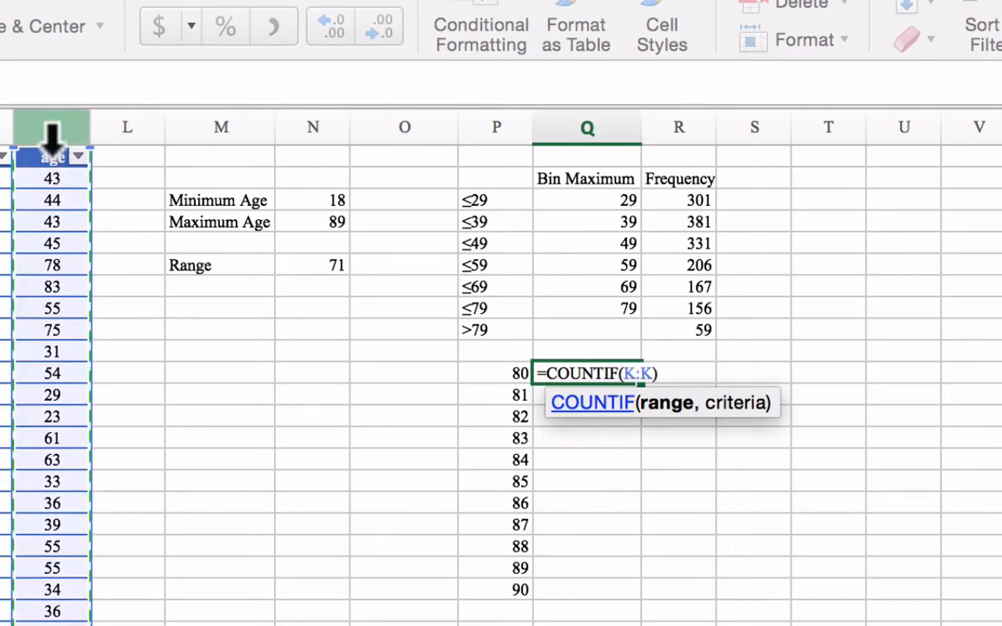
type(".")
key("BackSpace")
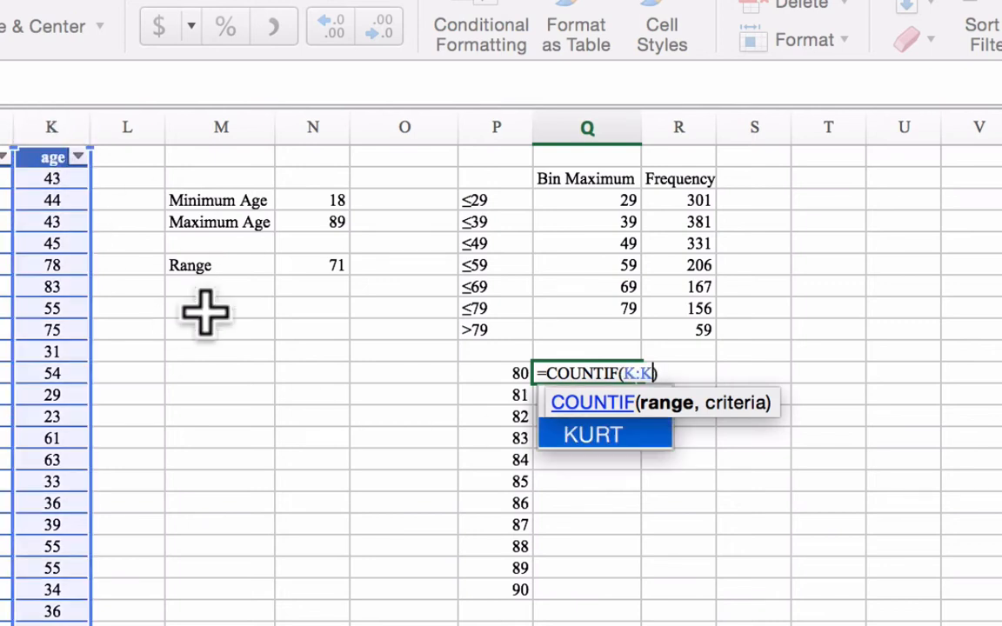
type(",")
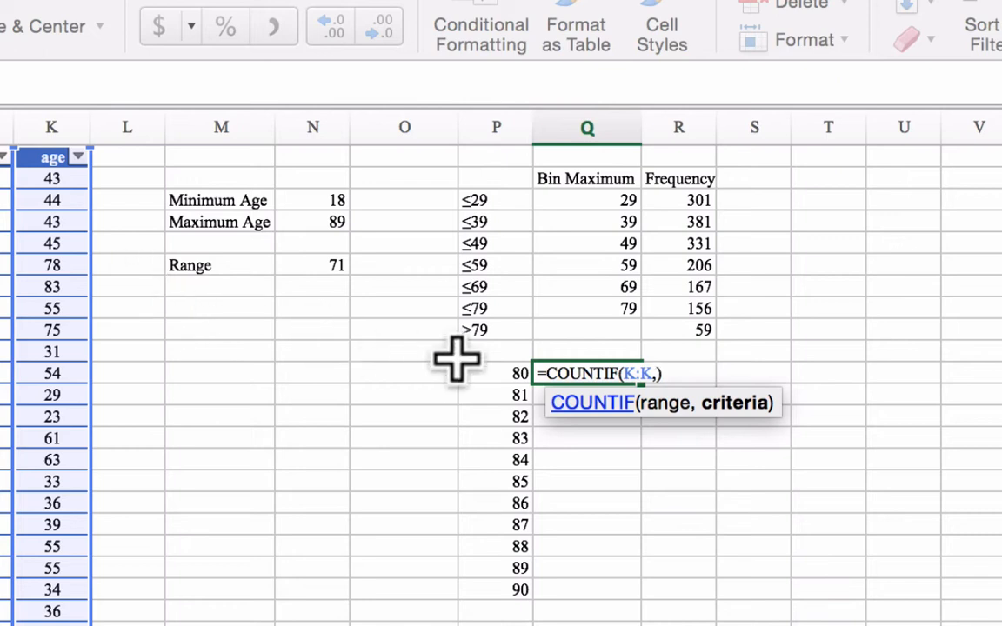
left_click(517, 374)
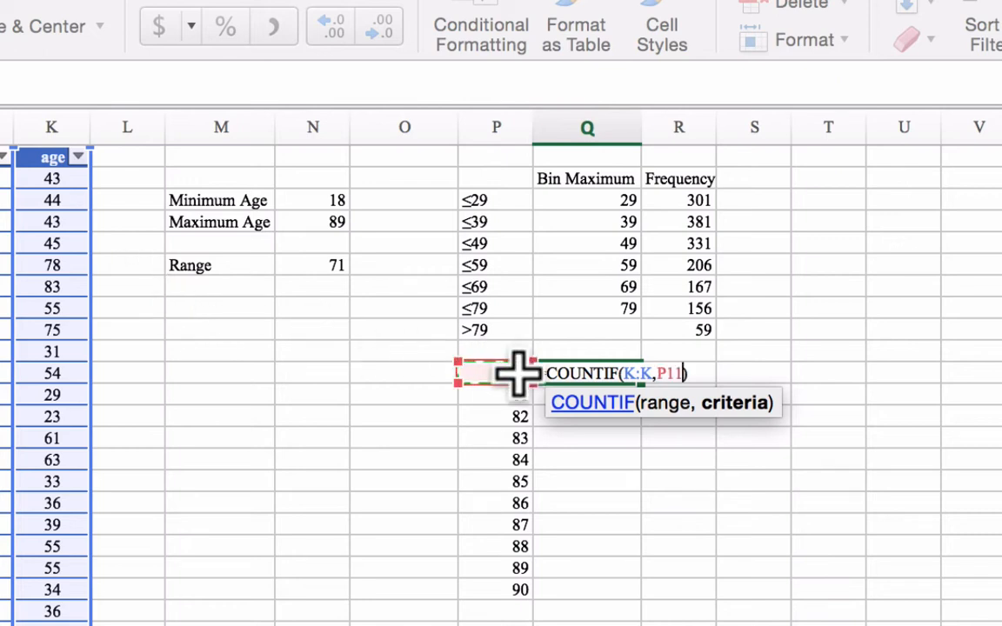
key("Return")
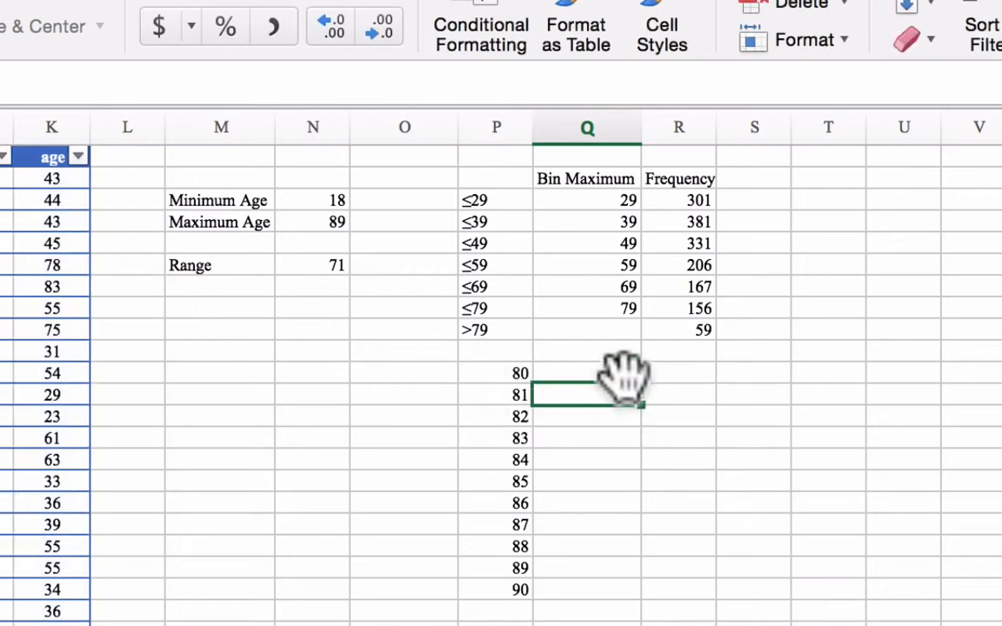
- Fill the COUNTIF formula from Q11 down to Q21 for ages 80 to 90
left_click(620, 374)
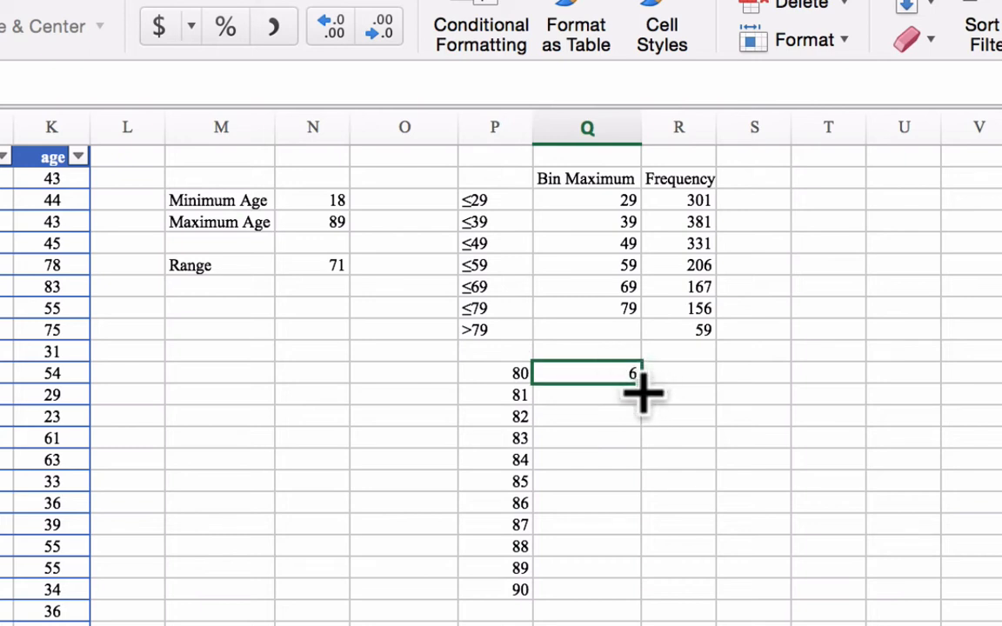
left_click_drag(641, 387, 634, 599)
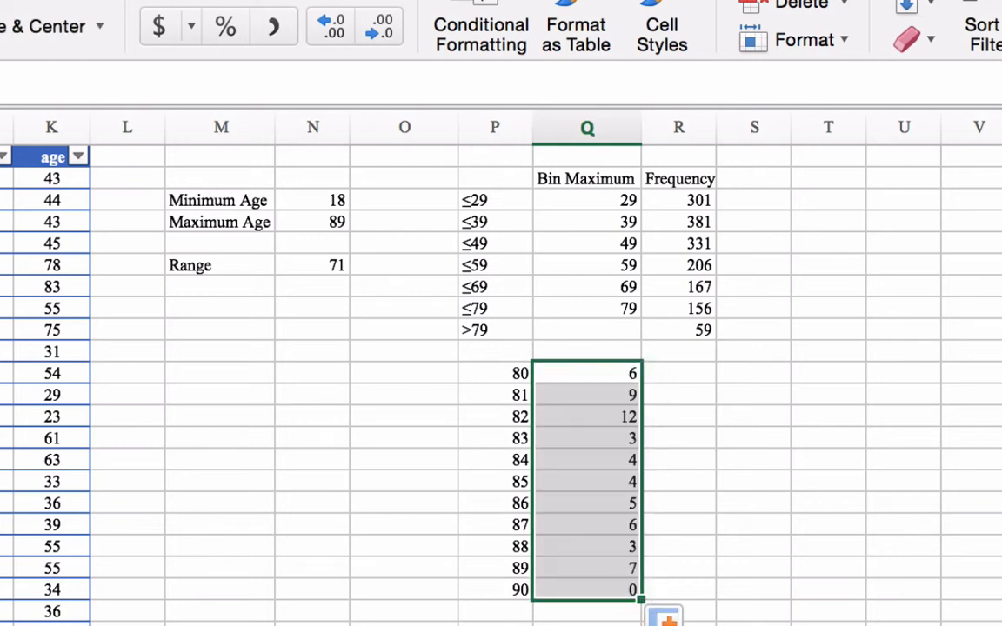
left_click(608, 588)
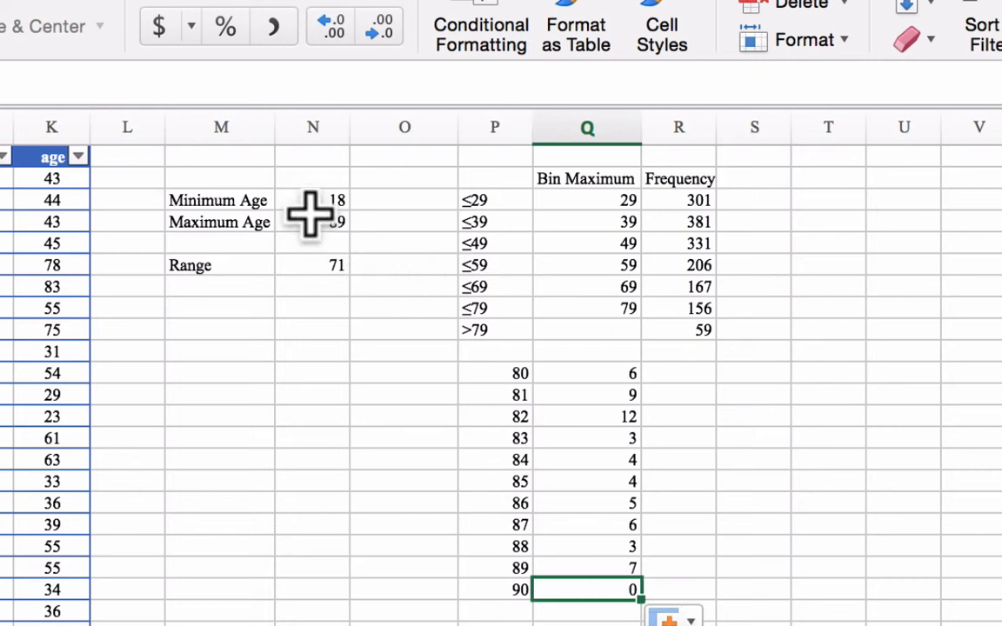
- Total the counts in Q11:Q21 with AutoSum in Q22 and compare the sum with the >79 frequency in R9
left_click(614, 374)
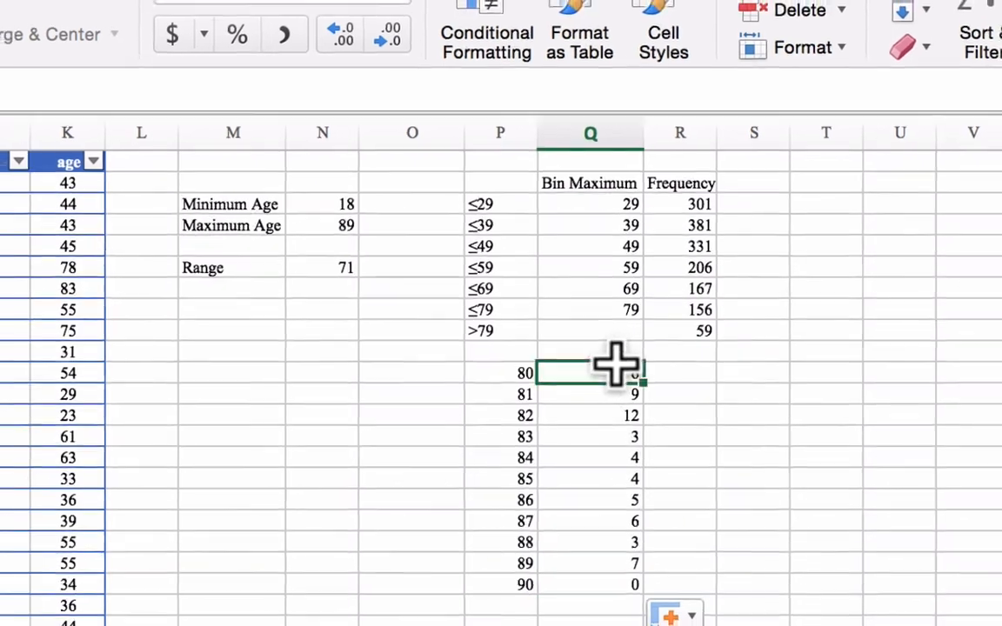
left_click_drag(623, 365, 623, 572)
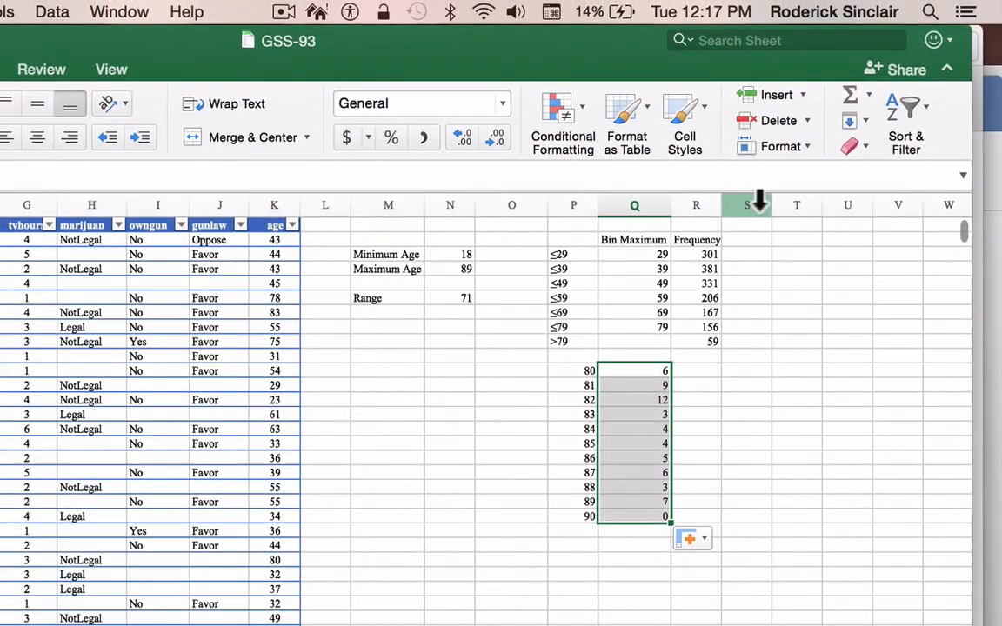
left_click(855, 94)
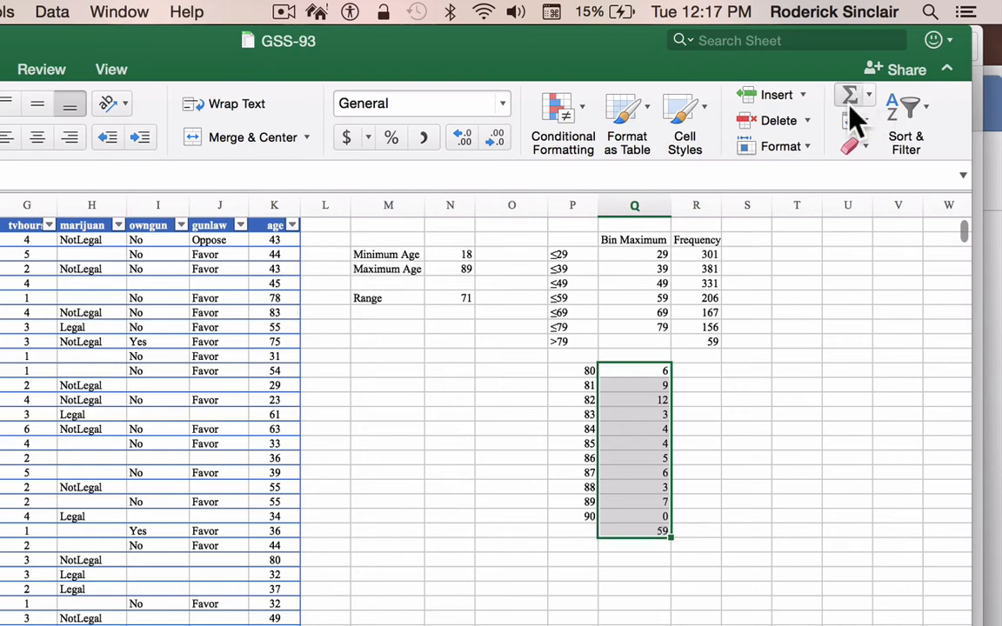
left_click(694, 492)
left_click(662, 530)
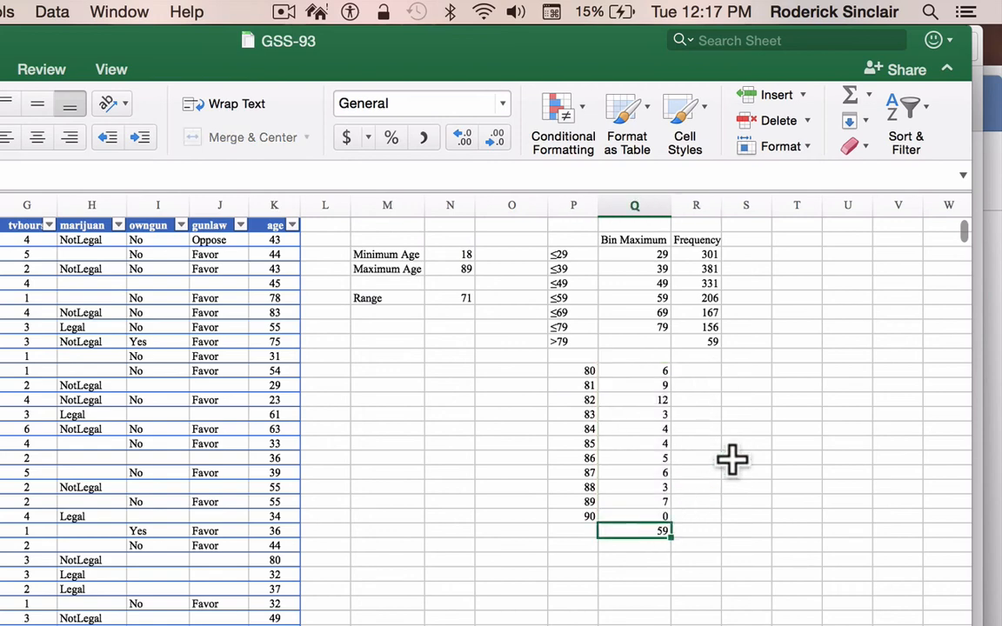
left_click(711, 341)
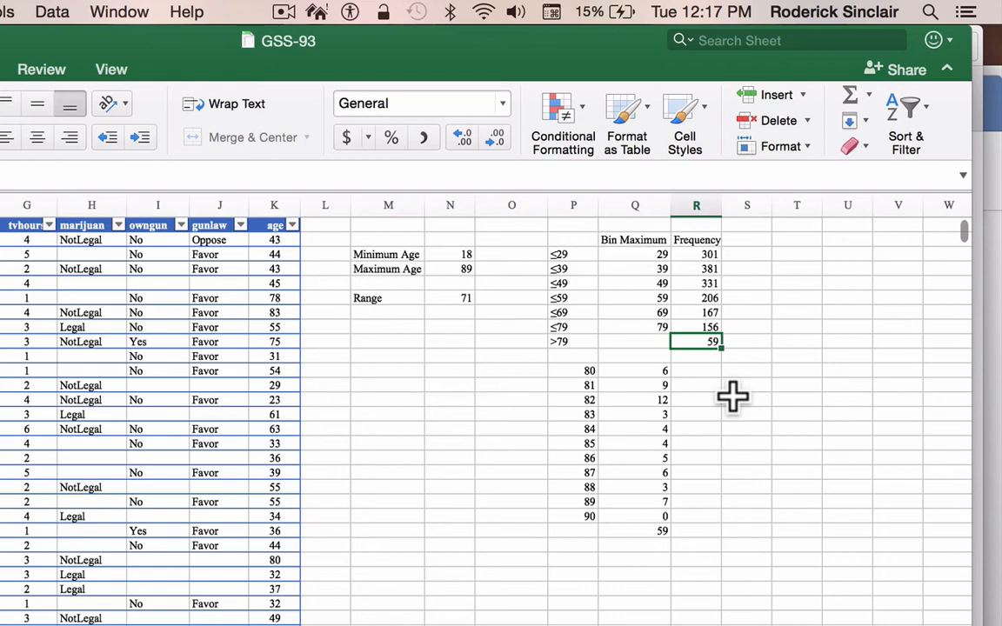
- Enter the heading Age range in cell P2, above the age-group labels
left_click(519, 625)
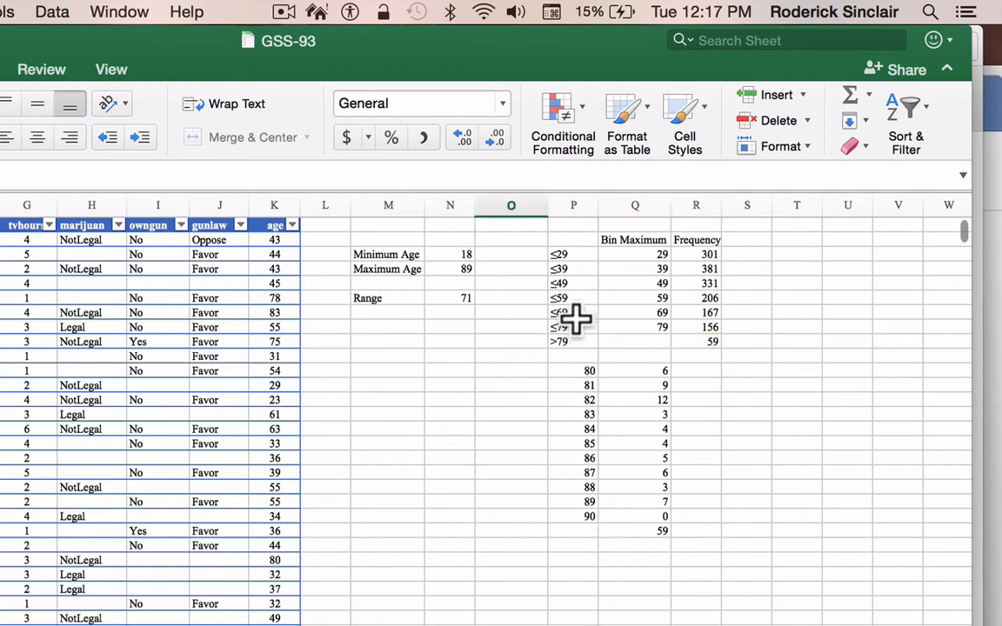
left_click(564, 237)
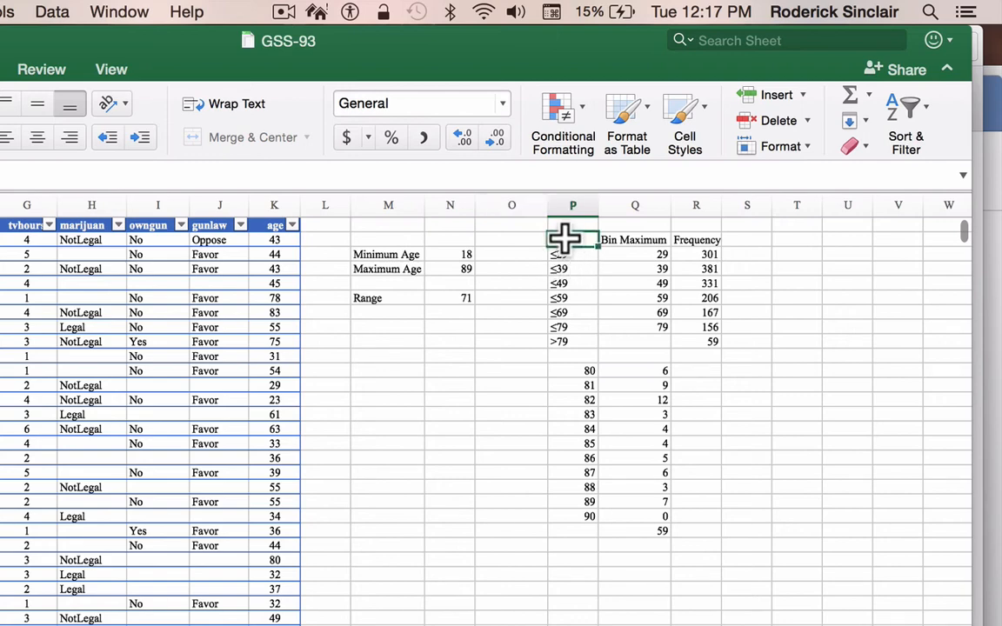
double_click(564, 236)
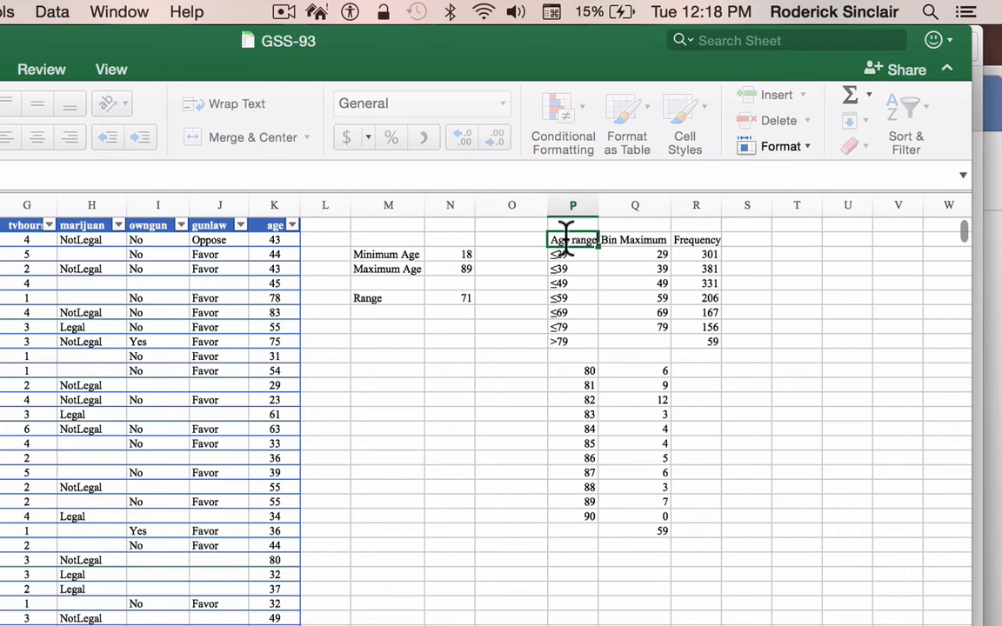
left_click(489, 441)
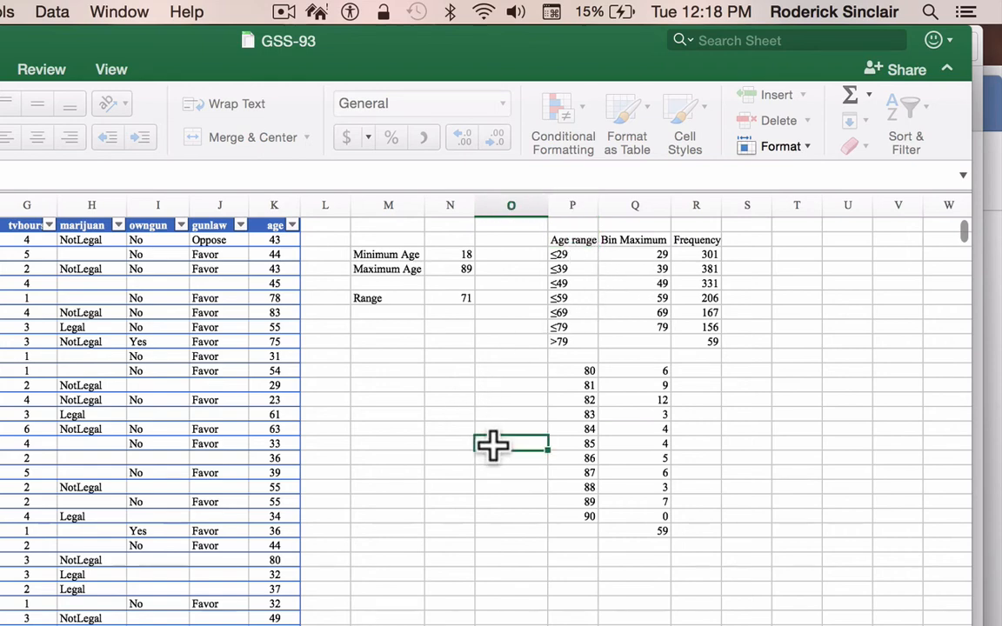
left_click(581, 236)
left_click_drag(580, 236, 576, 338)
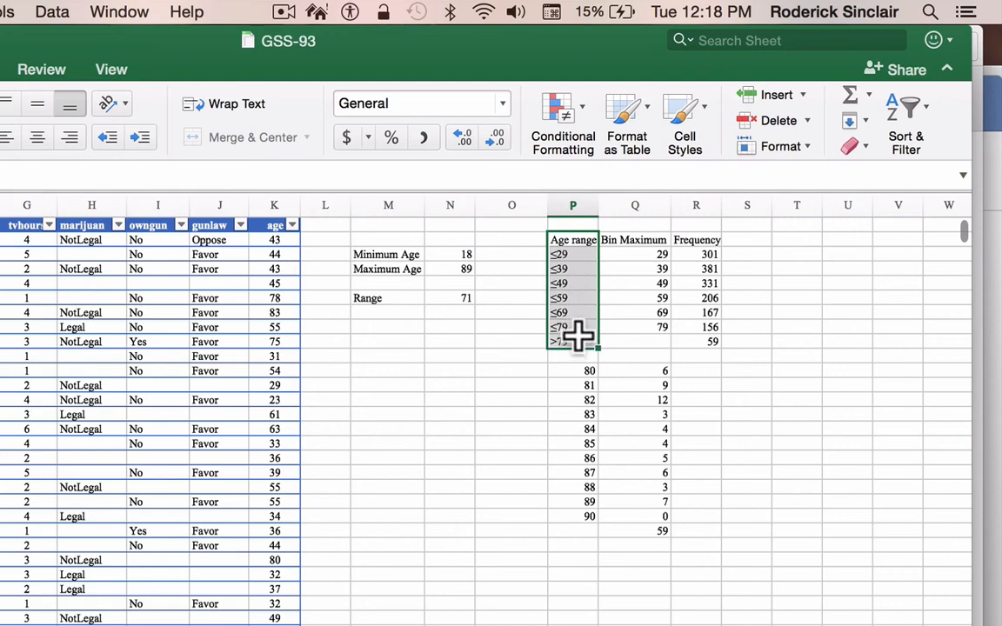
left_click(701, 235, "shift")
left_click(450, 414)
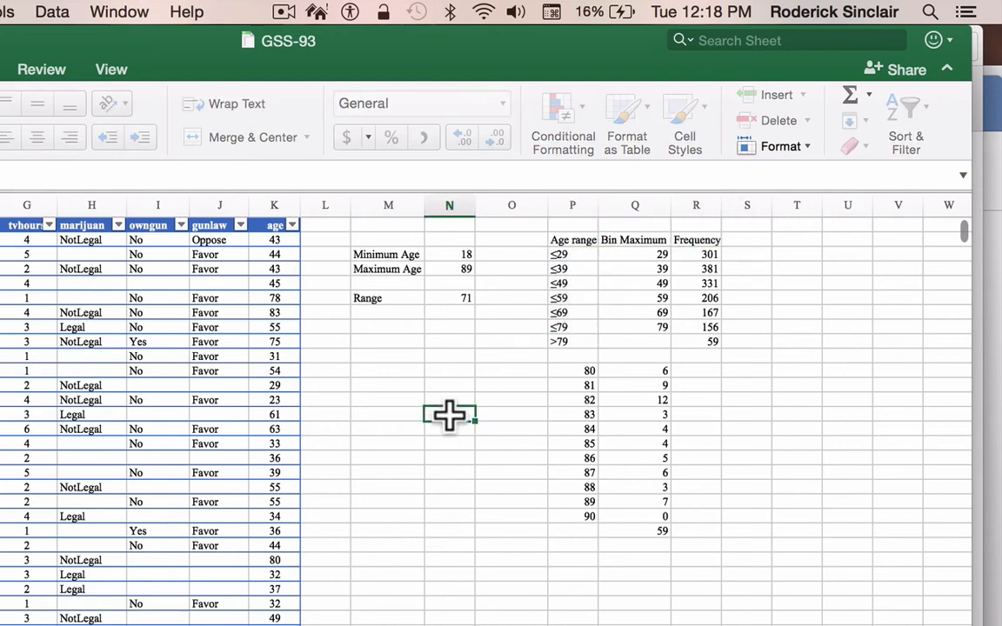
- Insert a Clustered Column chart from the Age range cells P2:P9 and the Frequency cells R2:R9, leaving out Bin Maximum
left_click_drag(566, 240, 574, 345)
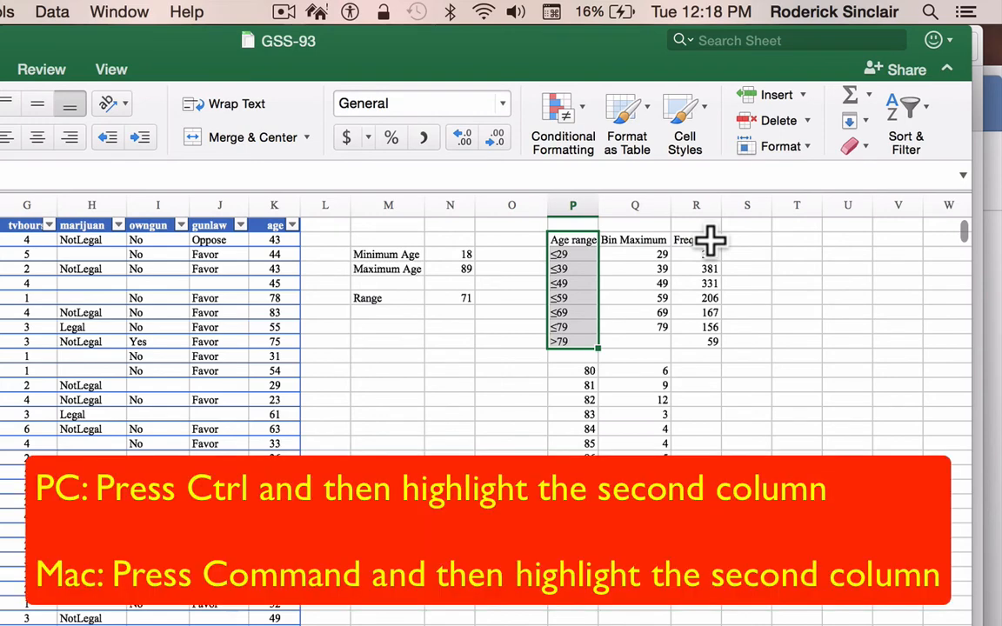
left_click_drag(709, 239, 708, 342)
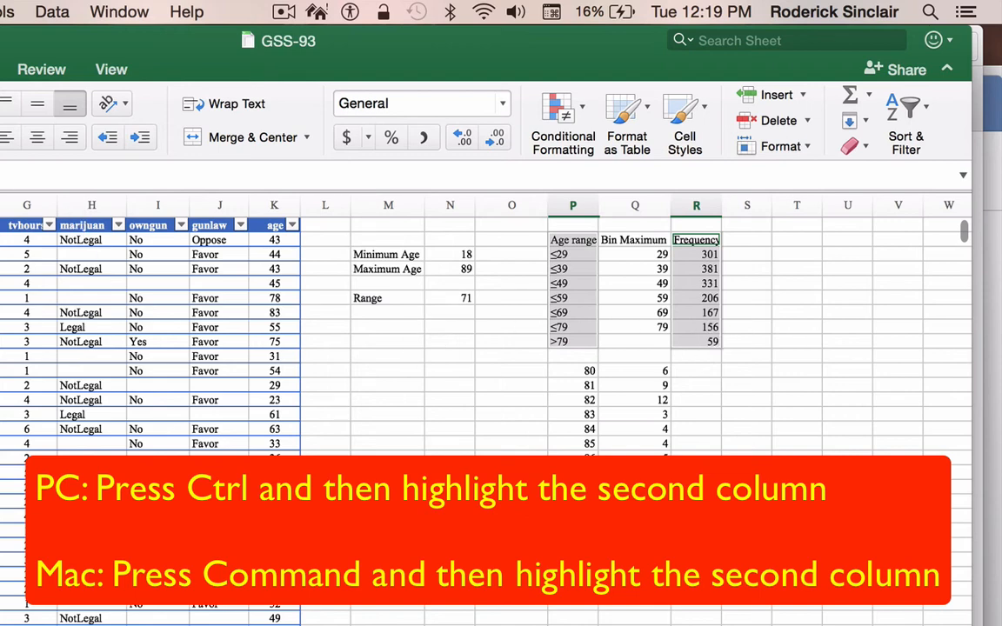
left_click(0, 70)
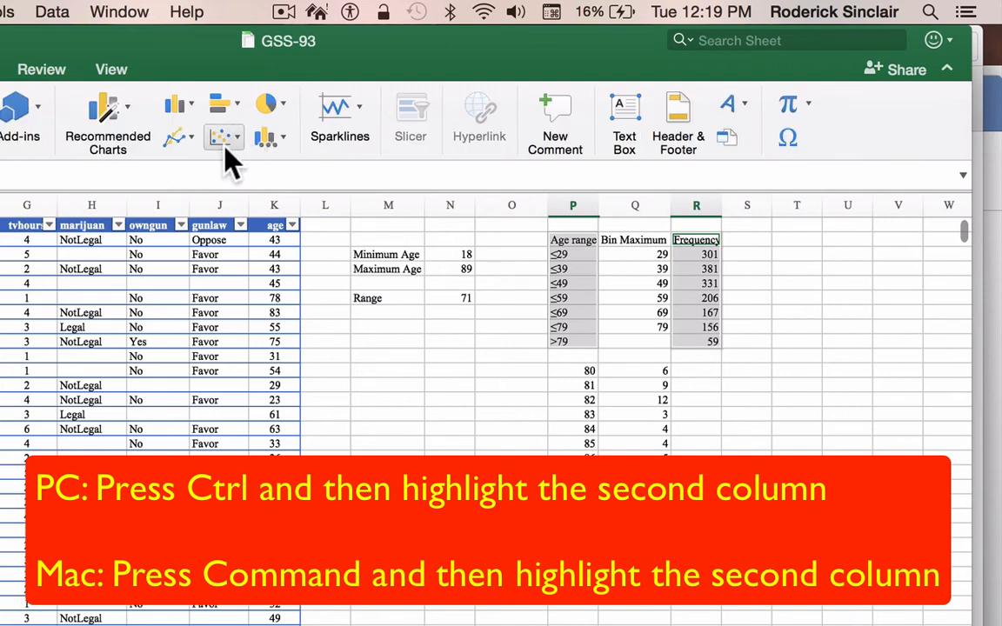
left_click(179, 104)
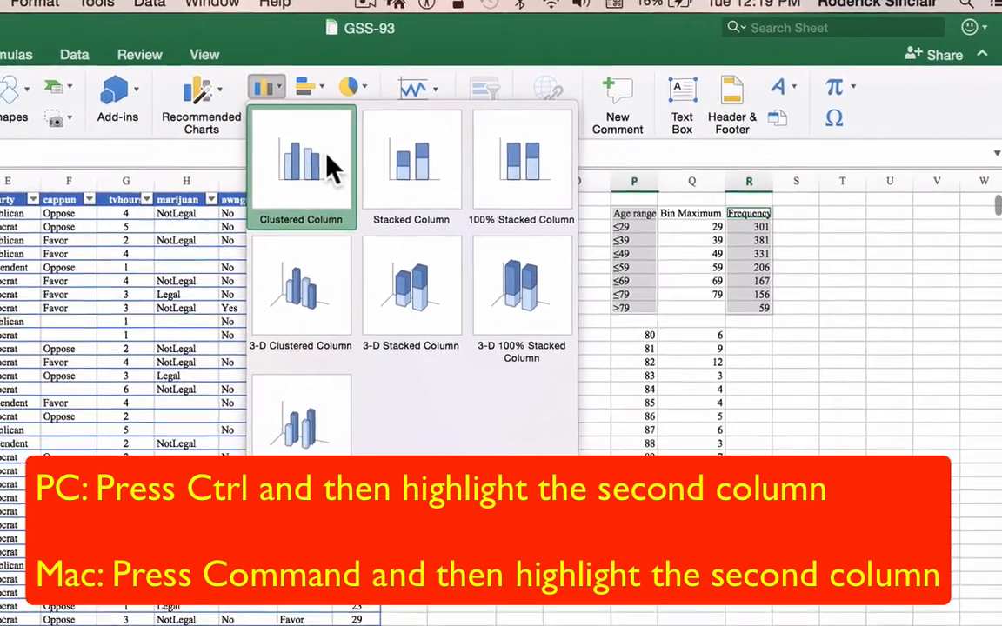
left_click(215, 183)
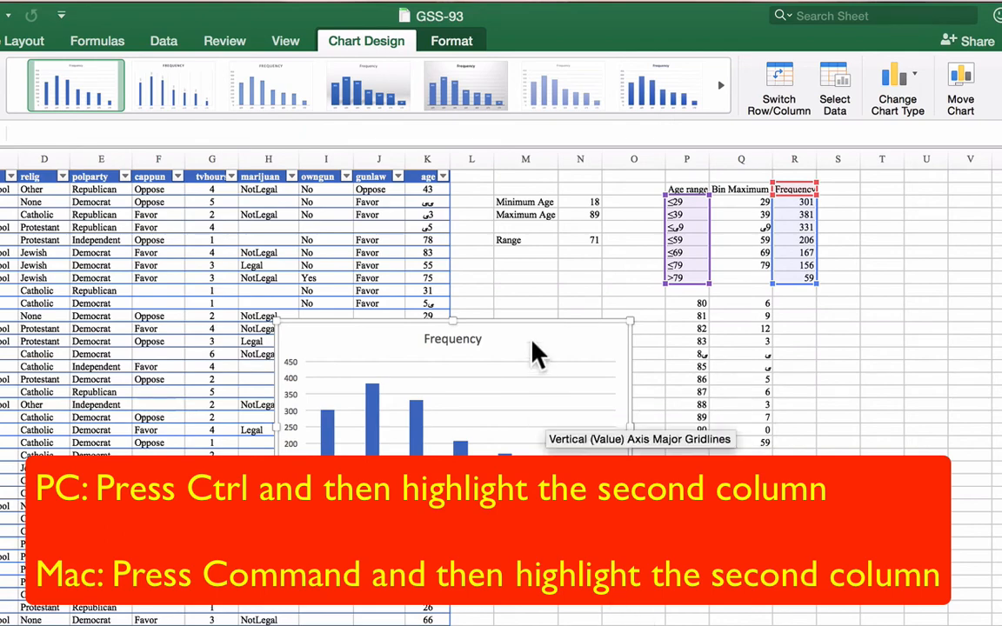
- Try the dark style with solid blue columns and the light style with wide shadowed columns on the frequency chart
left_click(368, 117)
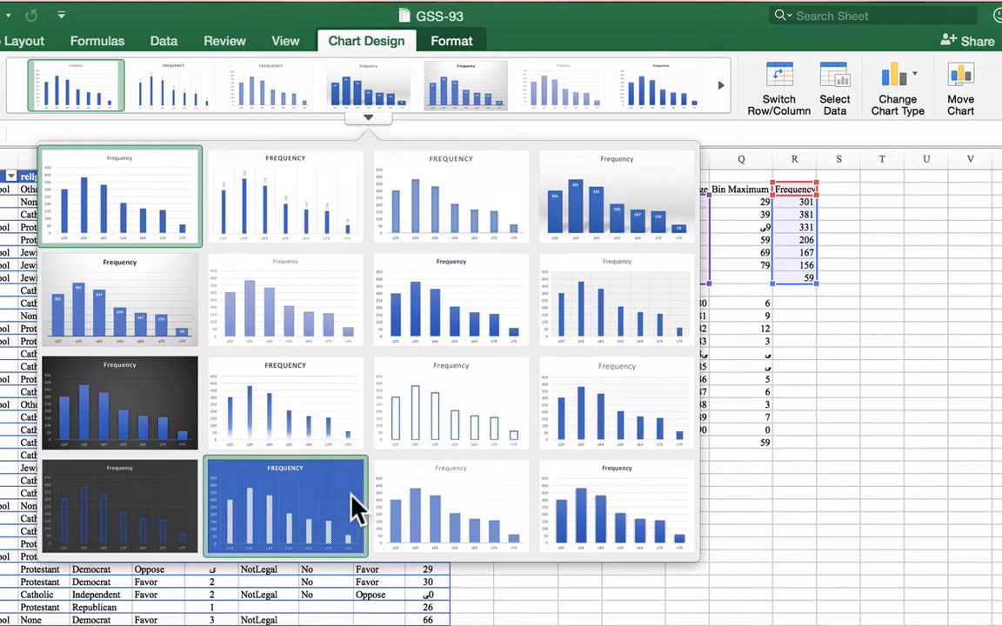
left_click(139, 426)
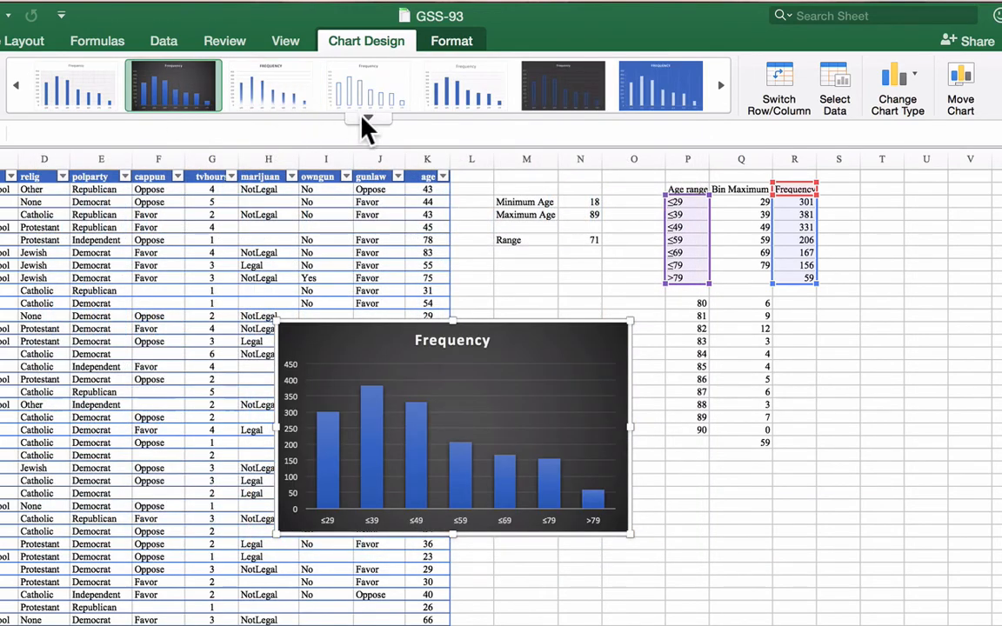
left_click(365, 119)
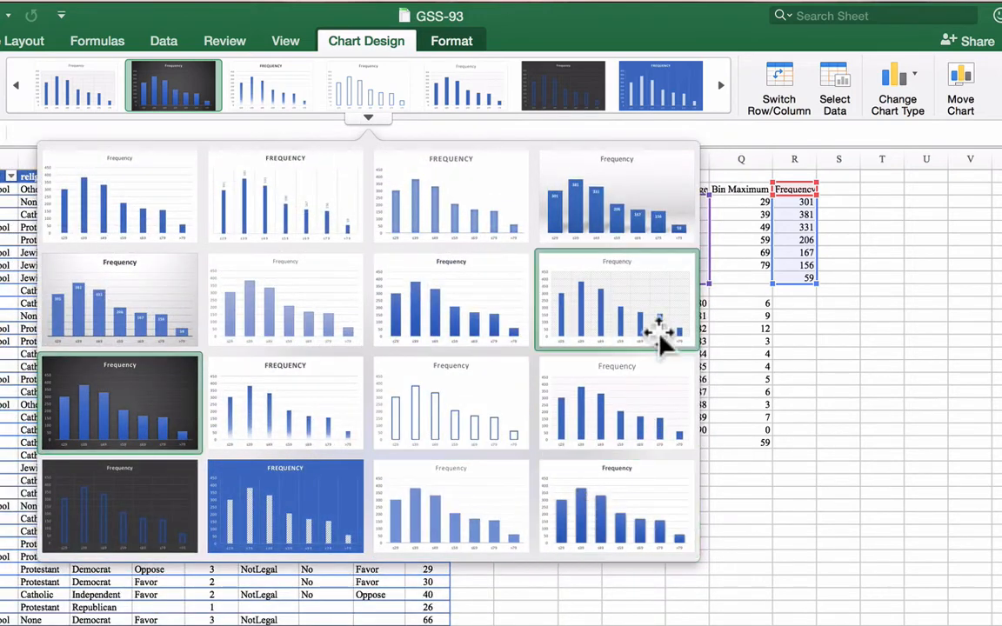
left_click(622, 186)
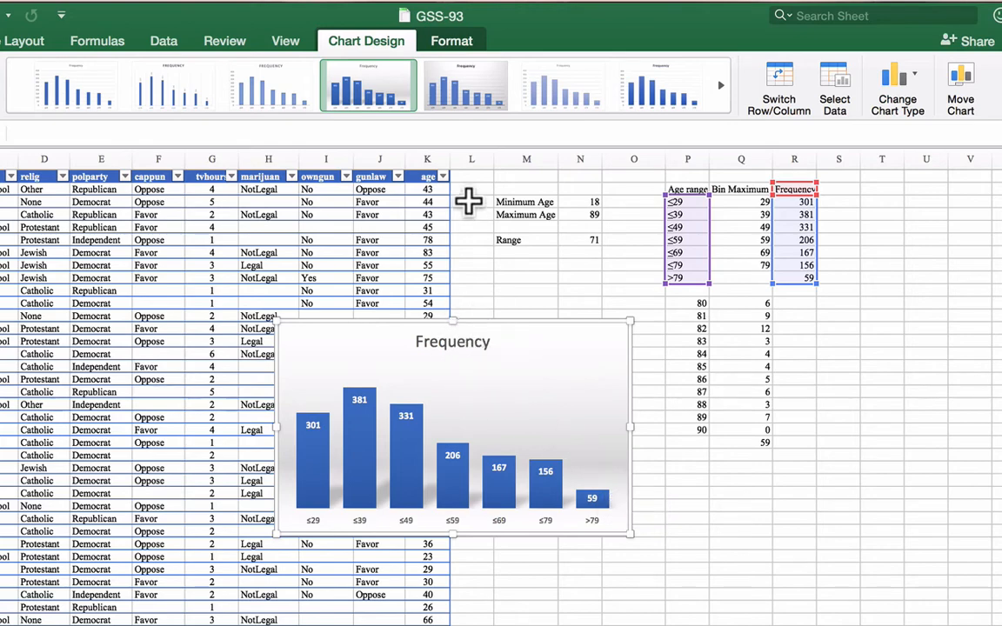
- Apply the dark chart style with outlined blue columns to the frequency chart and deselect the chart
left_click(369, 116)
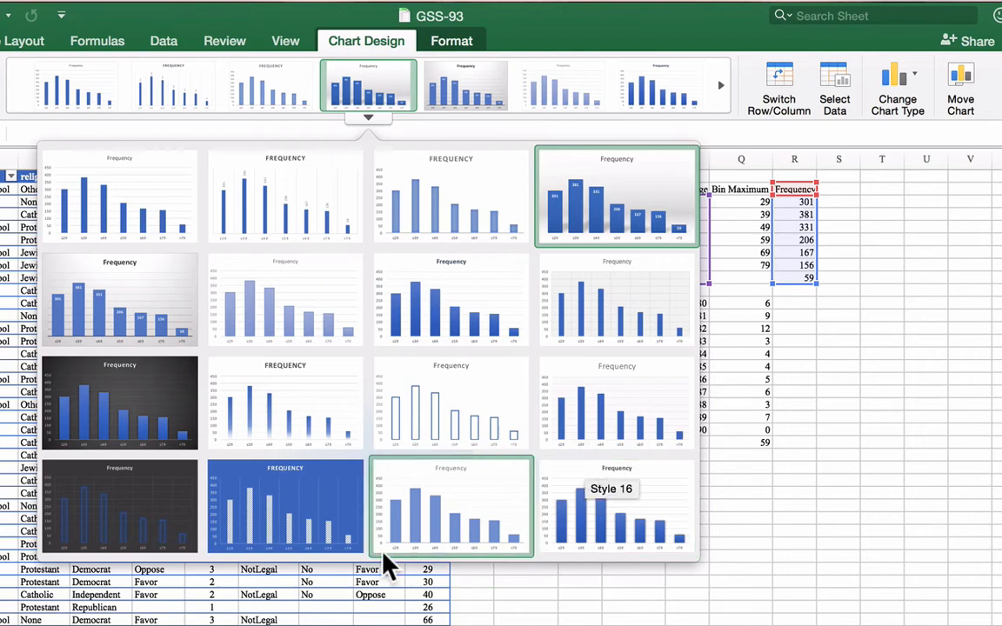
left_click(108, 513)
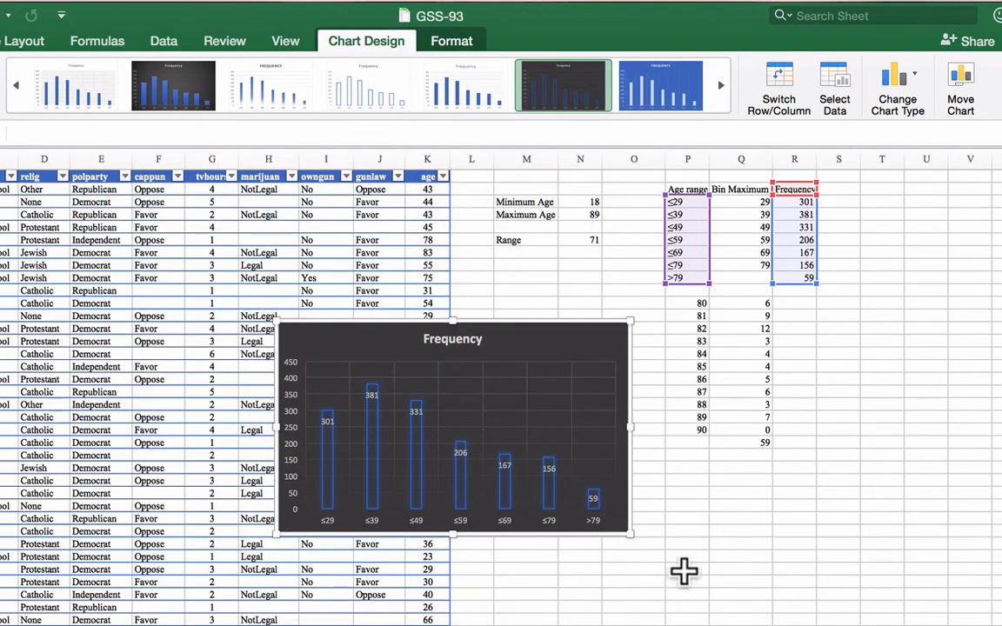
left_click(831, 453)
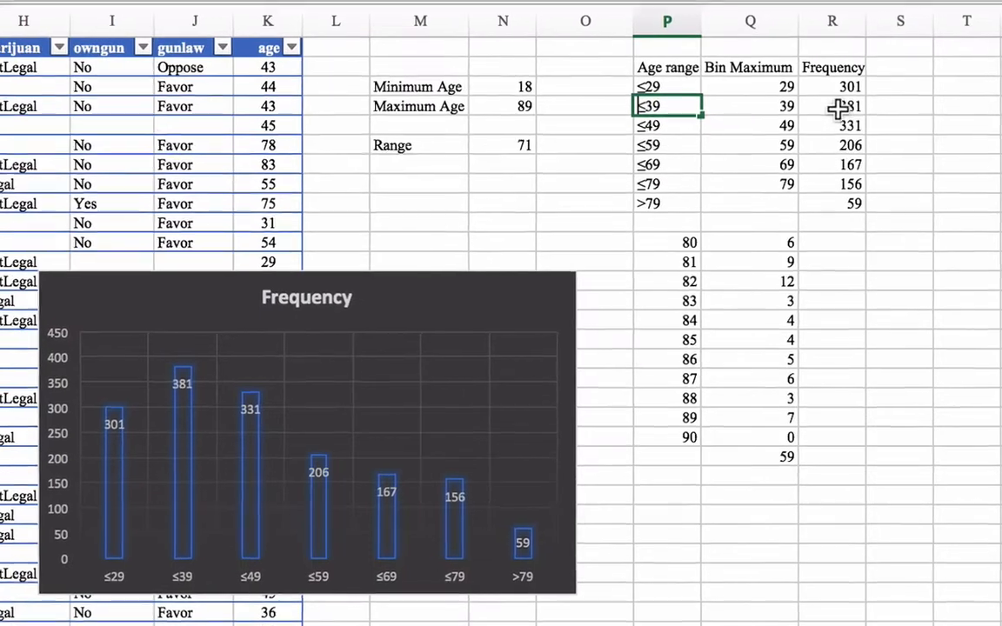
- Check the ≤39 age range in P4 against its frequency in R4
left_click(825, 127)
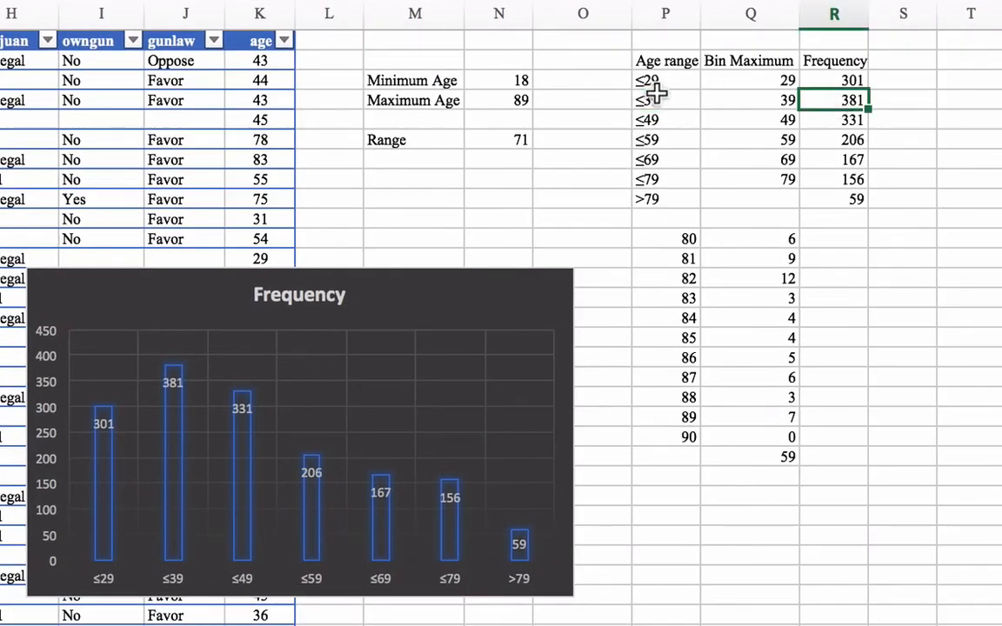
left_click(664, 125)
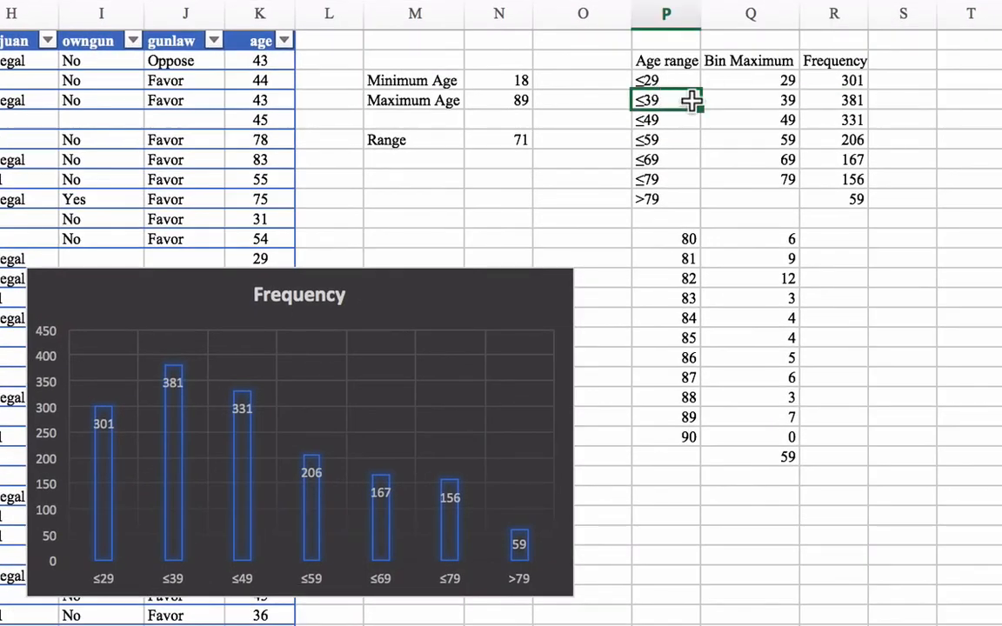
- Add lower bounds to the age range labels, making P4 "30 - ≤39" and P5 "40 - ≤49"
left_click(857, 101)
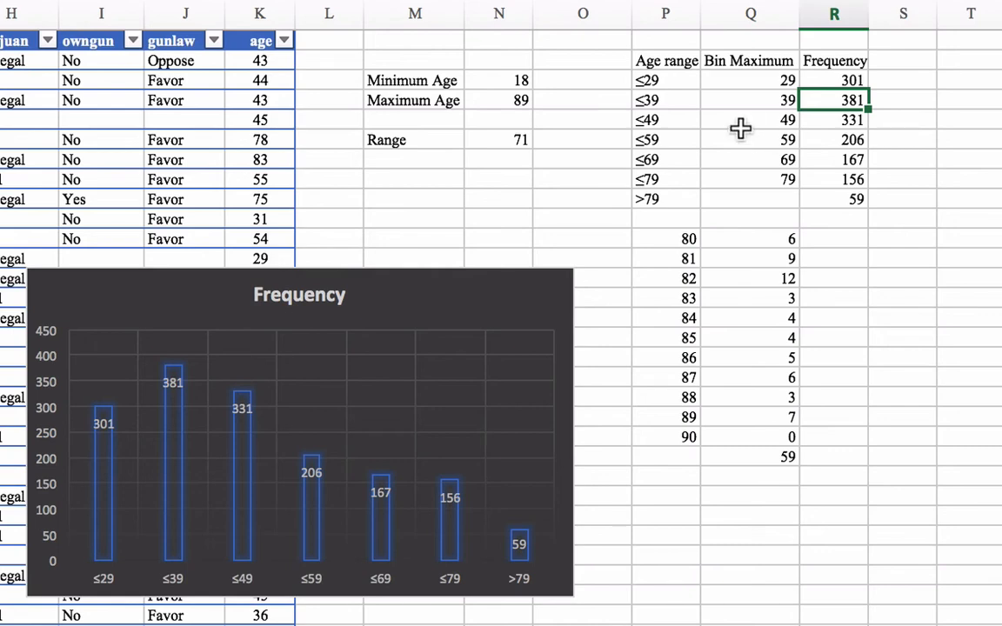
left_click(649, 101)
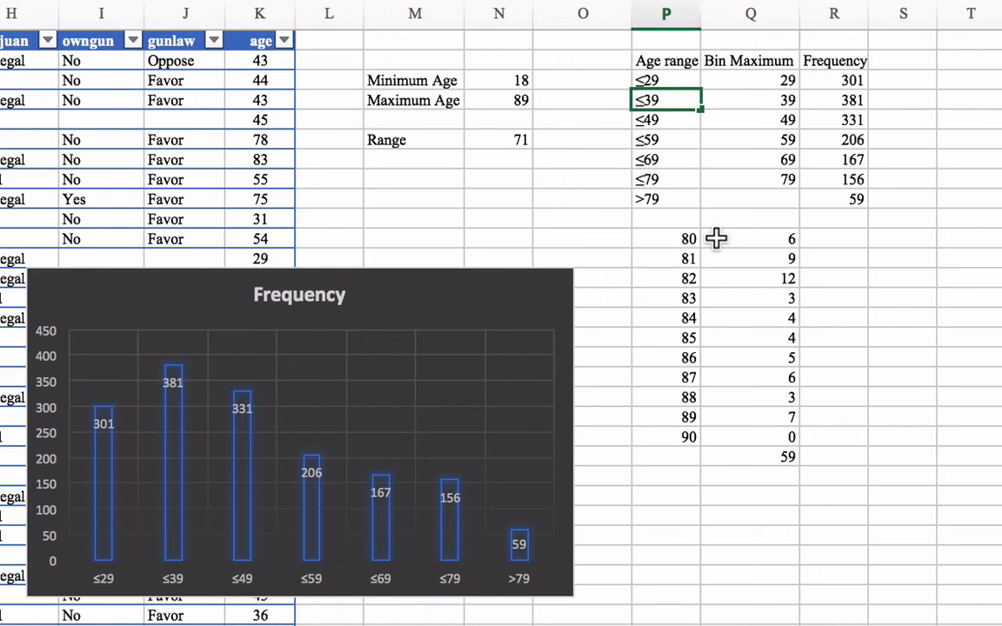
type("30 -")
left_click(641, 122)
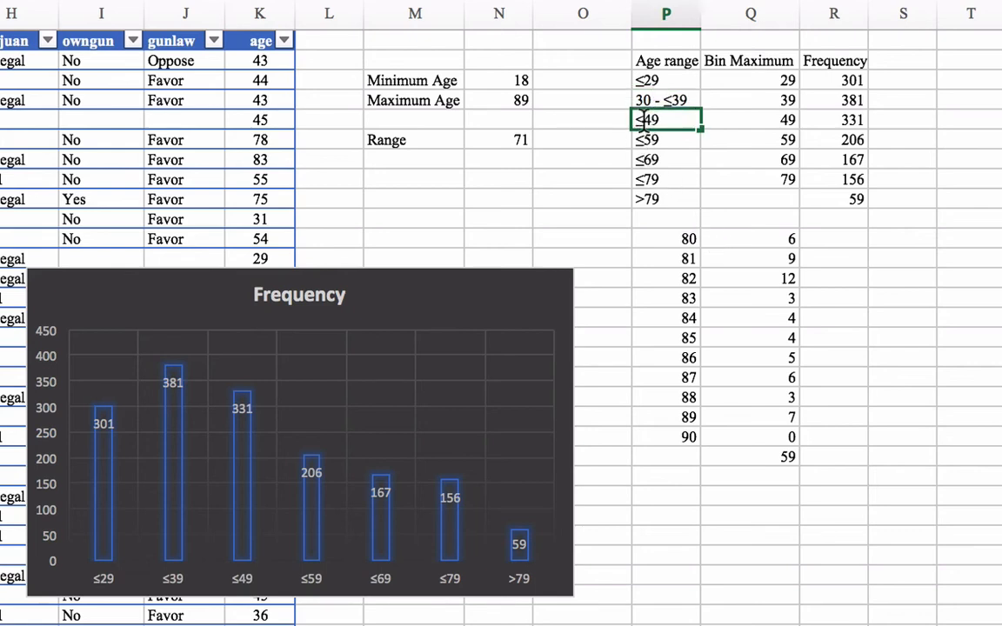
double_click(641, 121)
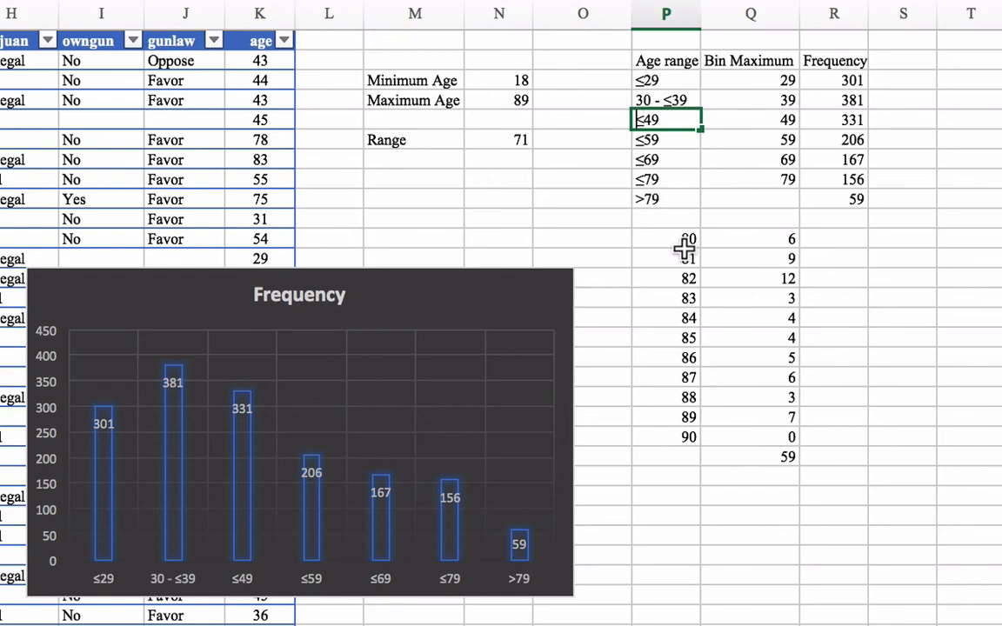
type("40 -")
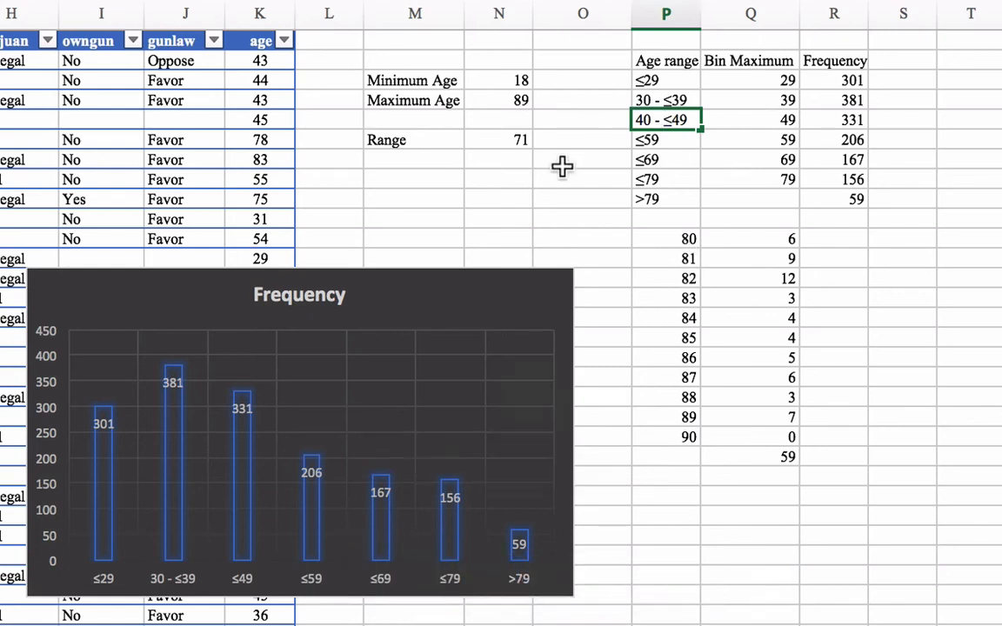
- Add the lower bound to the age range label in P6 so it reads "50 - ≤59"
left_click(667, 138)
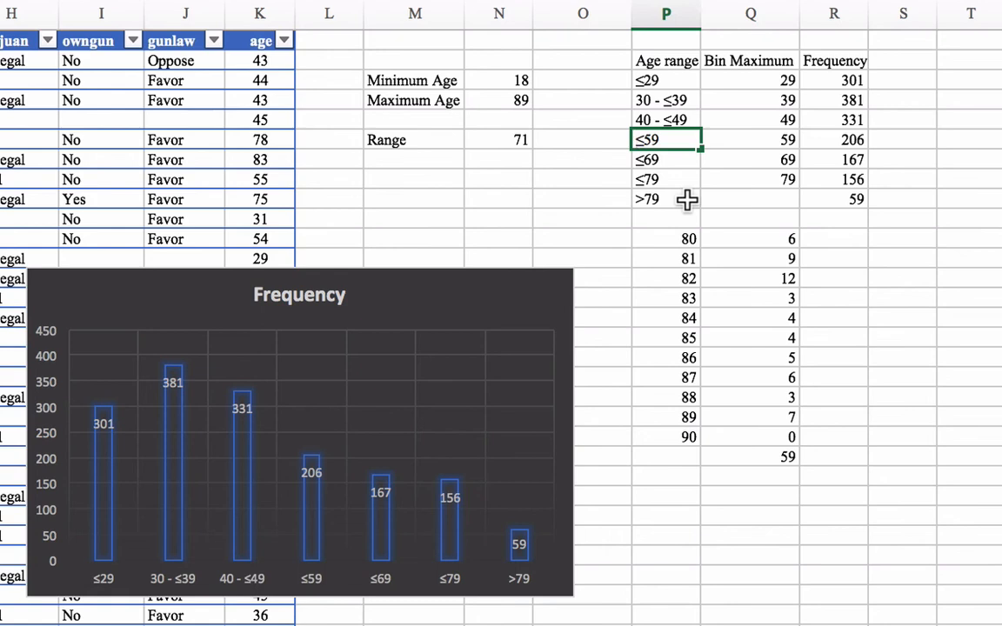
key("F2")
key("Home")
type("50 -")
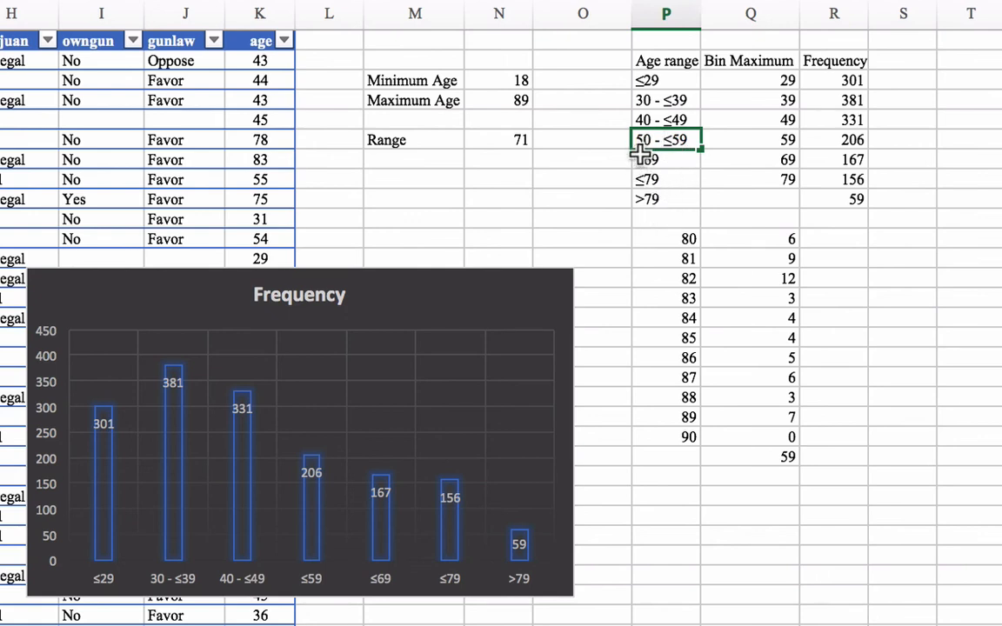
key("Return")
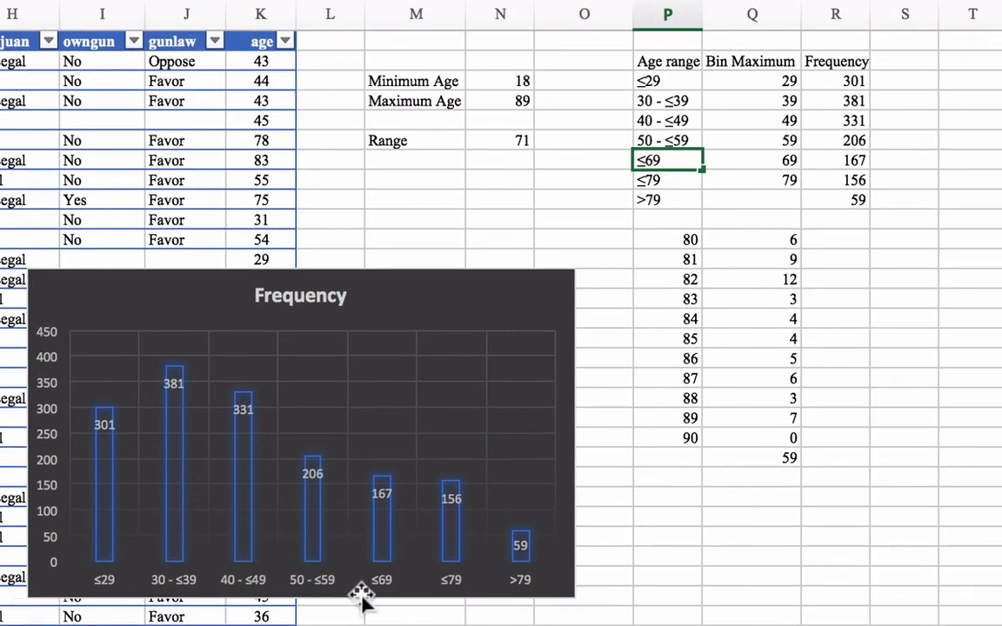
- Give the frequency chart a histogram layout with touching columns and axis titles, and apply the light style with shadowed gradient blue columns
left_click(466, 446)
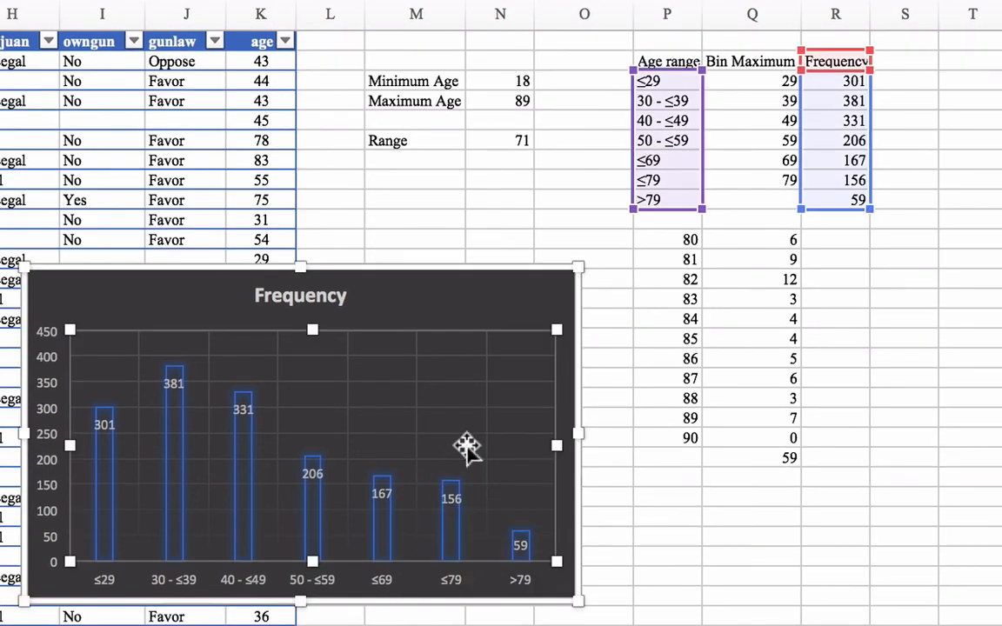
left_click(509, 320)
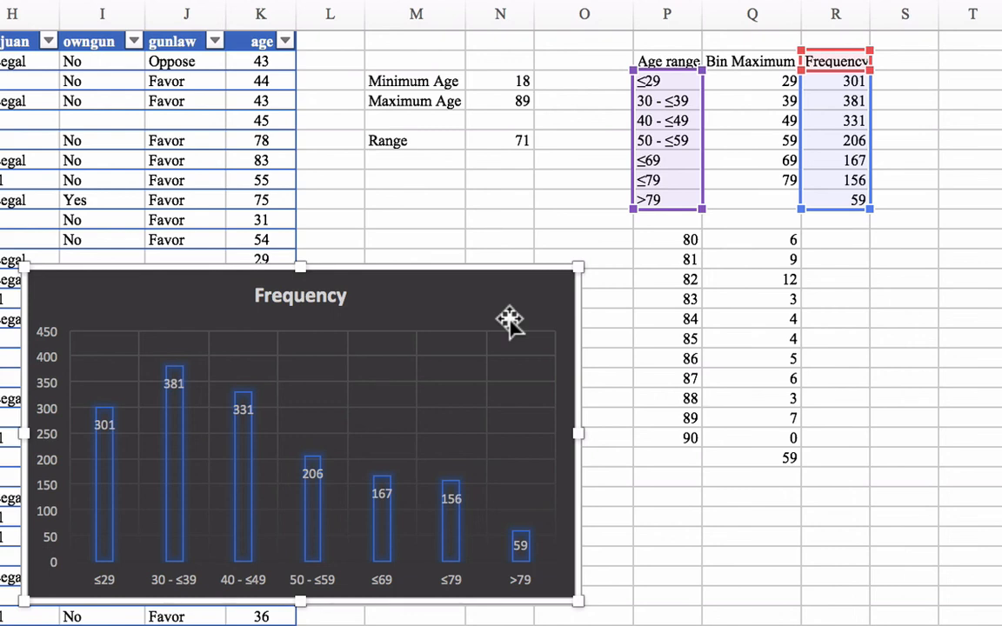
left_click(442, 287)
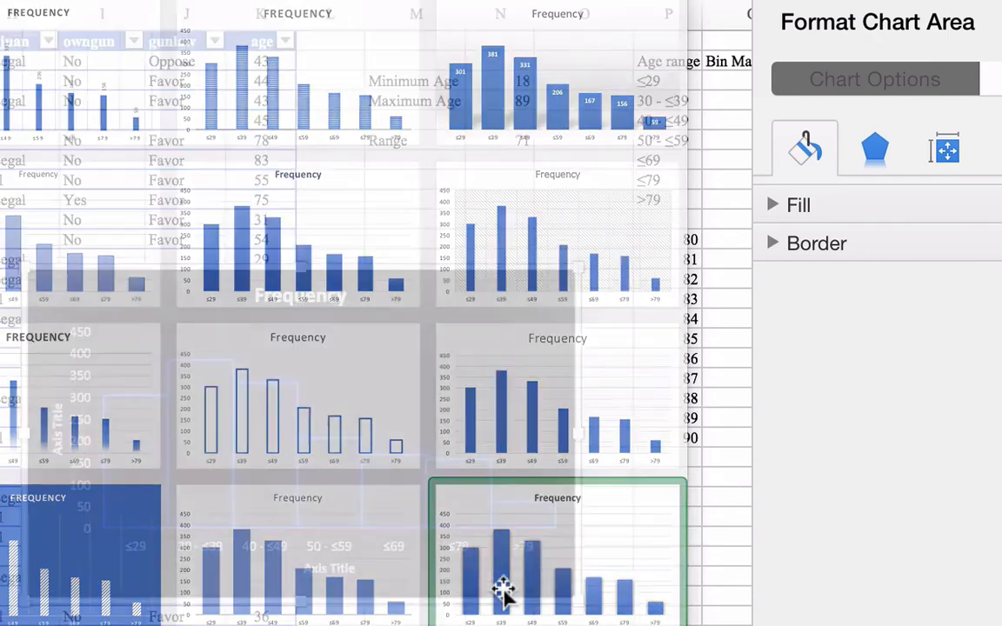
left_click(506, 588)
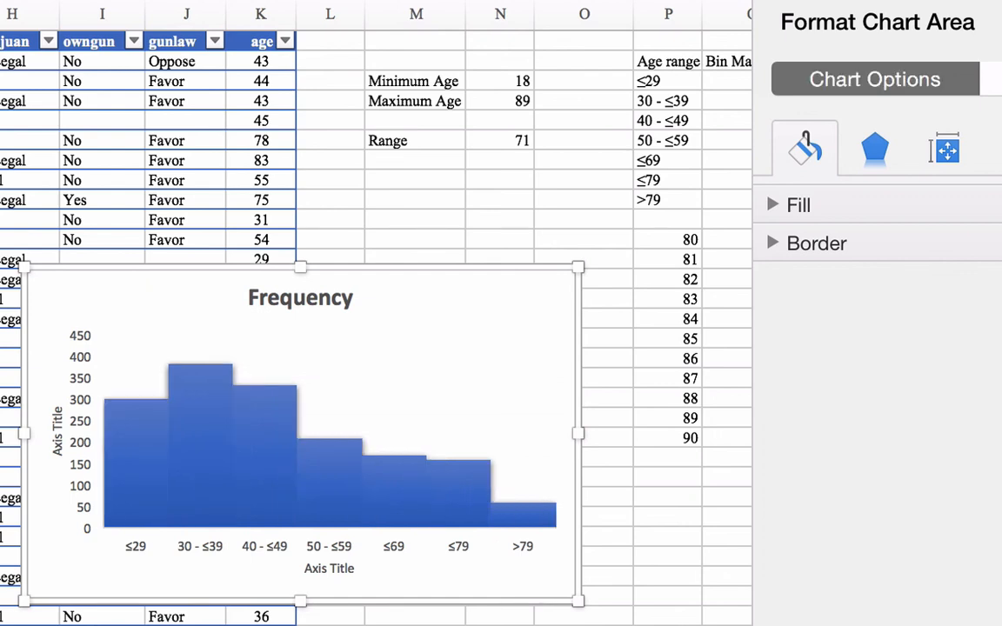
- Recolour the columns of the frequency chart orange and select the whole Frequency data series
left_click(214, 439)
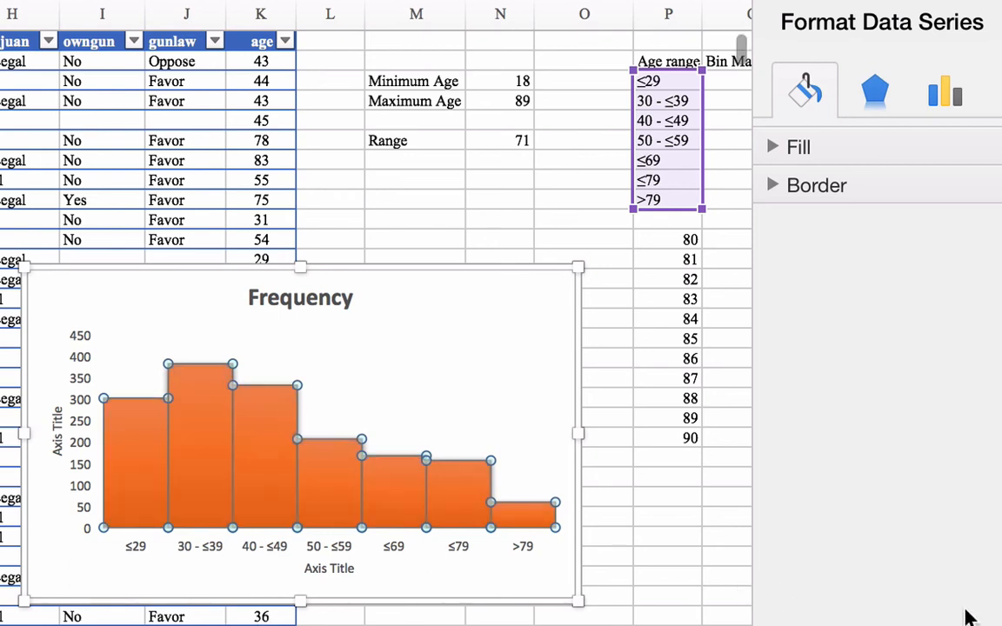
left_click(490, 362)
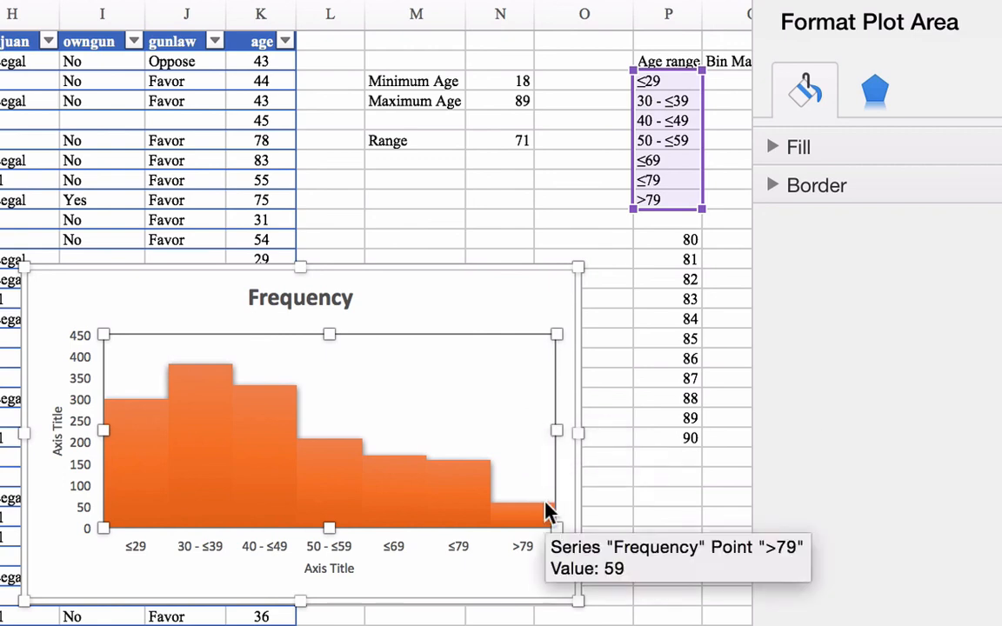
left_click(331, 474)
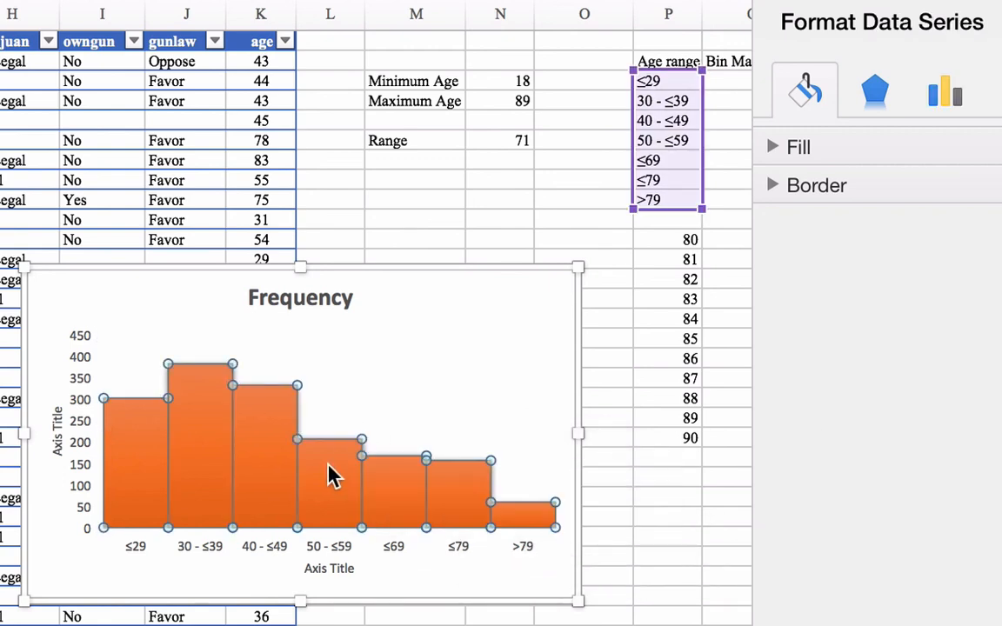